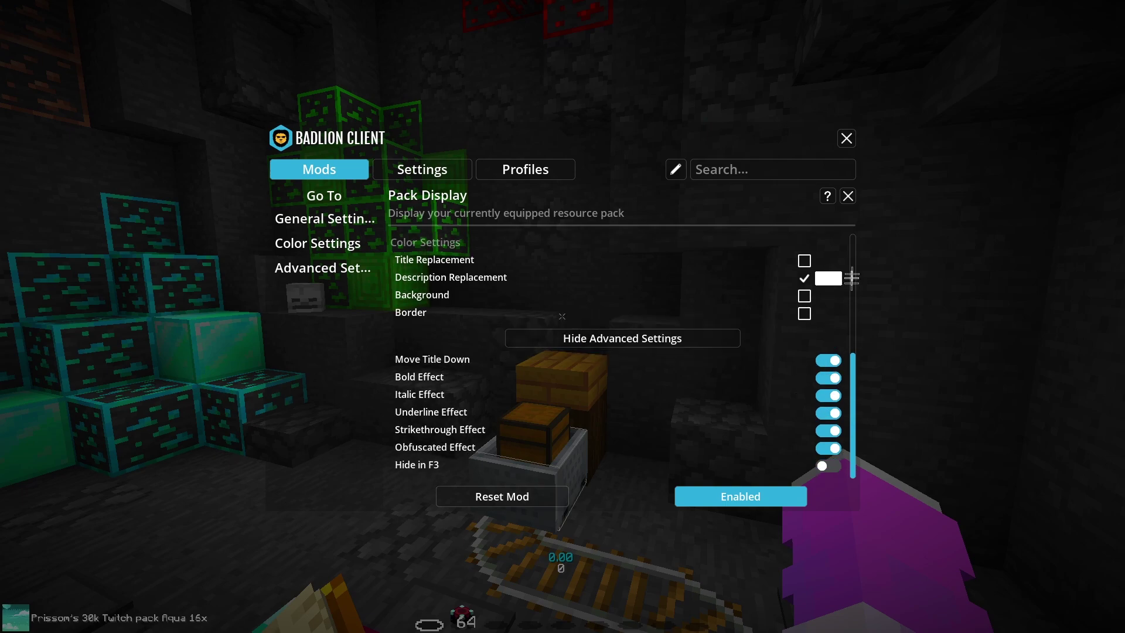
- Leave the Pack Display settings and look over the EnchantGlint mod's settings
left_click(848, 197)
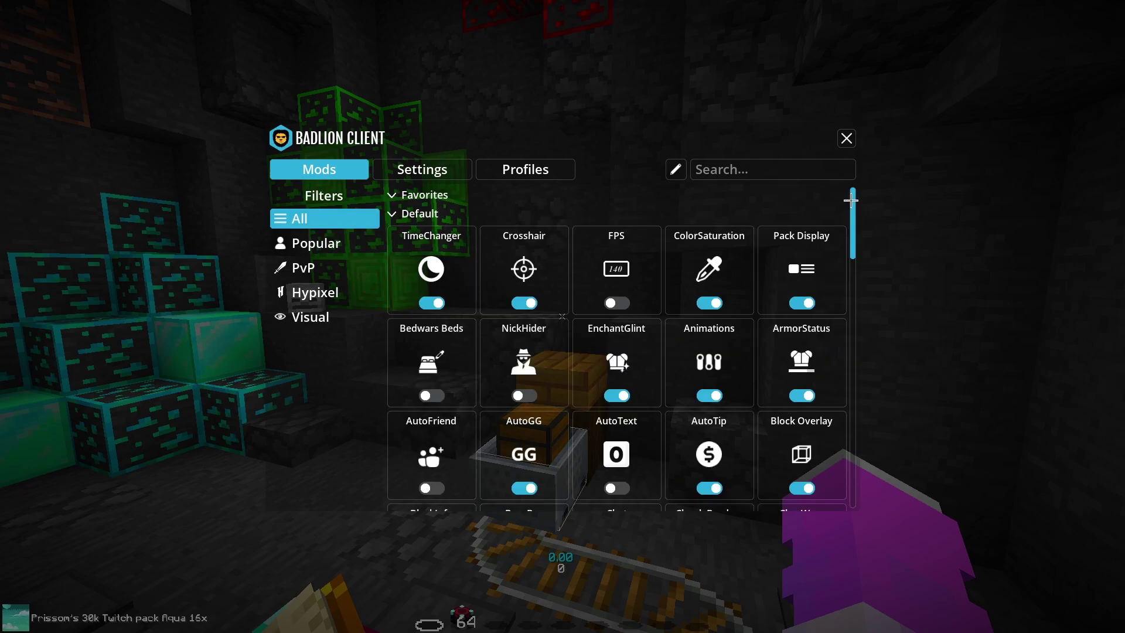
scroll(528, 319, "down", 3)
left_click(617, 282)
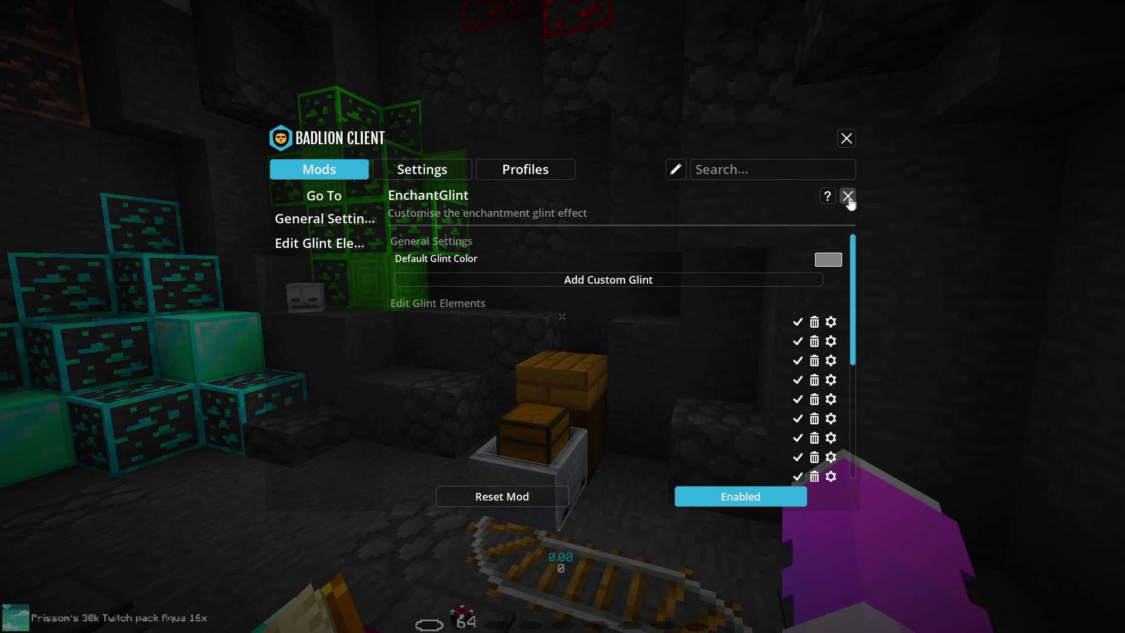
left_click(848, 198)
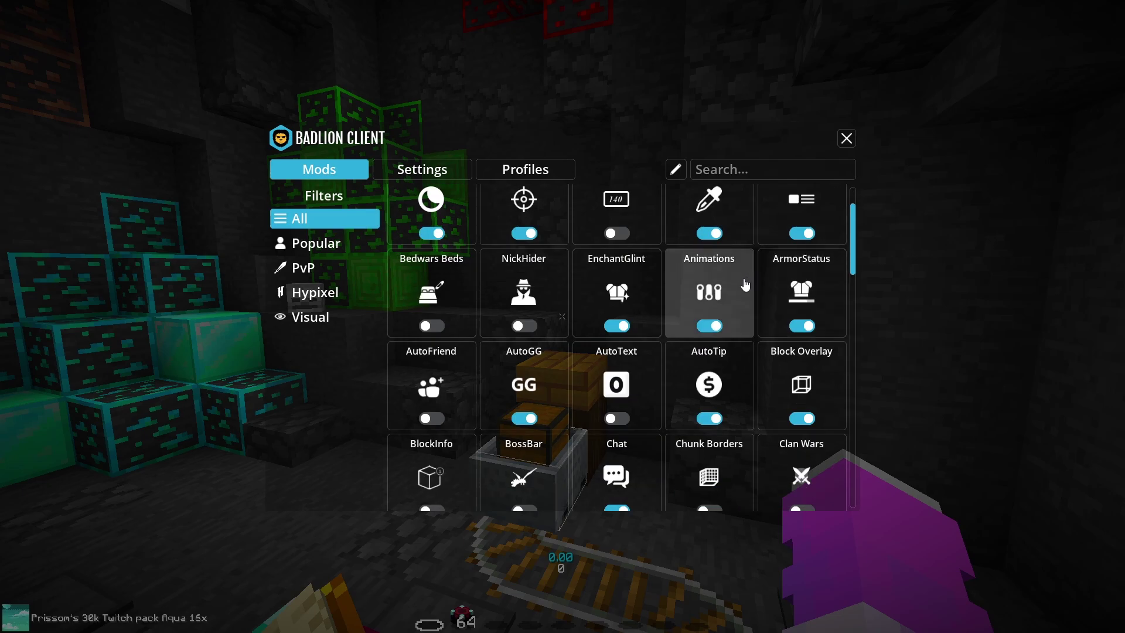
- Turn off Sneaking in the Animations mod and look through its remaining settings
left_click(745, 284)
left_click(827, 384)
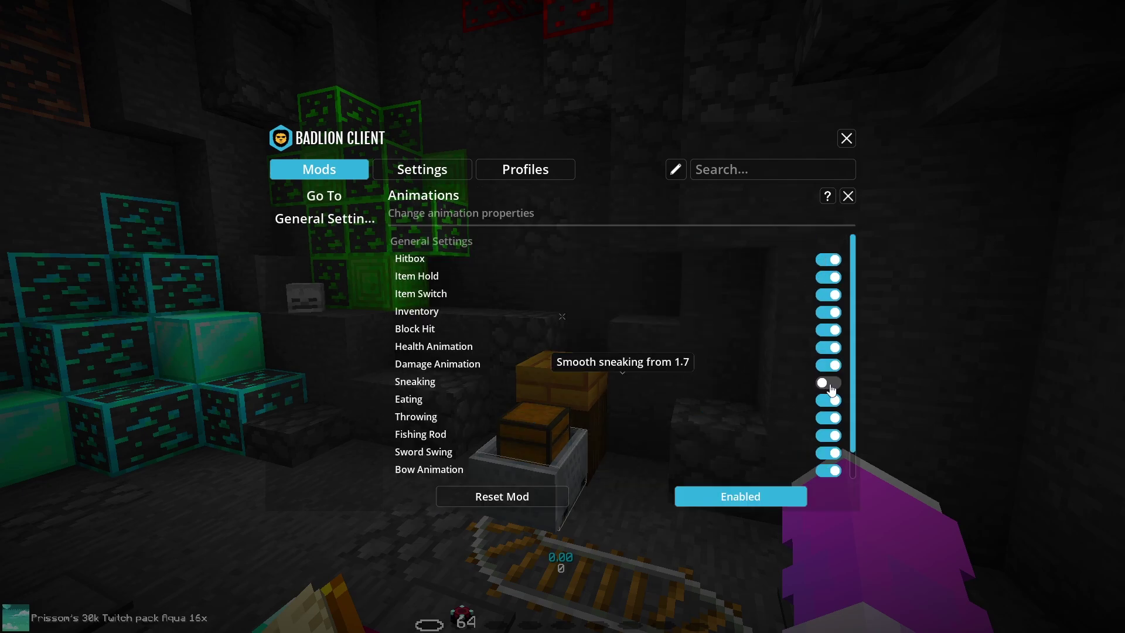
scroll(819, 395, "down", 1)
scroll(845, 315, "up", 1)
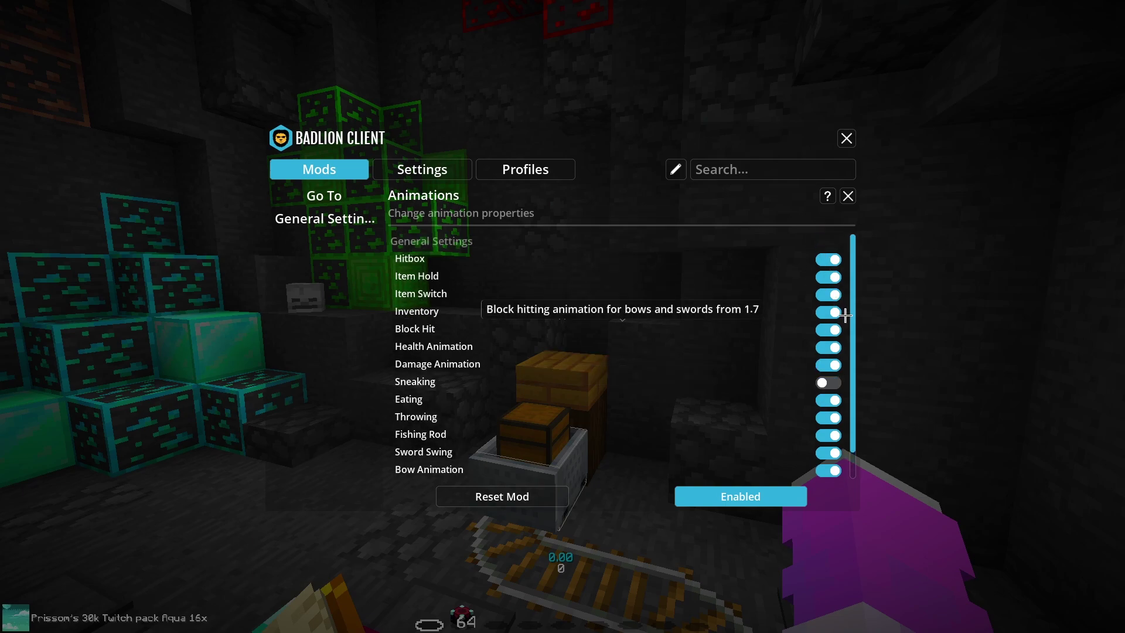
left_click(846, 196)
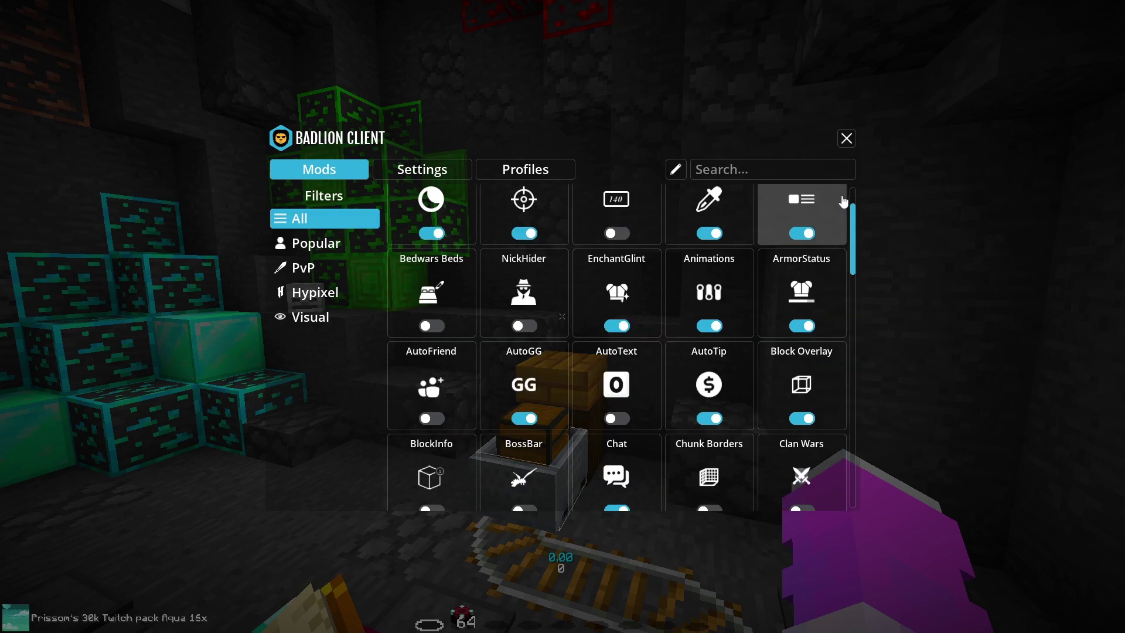
- Review the settings of the ArmorStatus mod, including its advanced section, and of the AutoGG mod
left_click(839, 280)
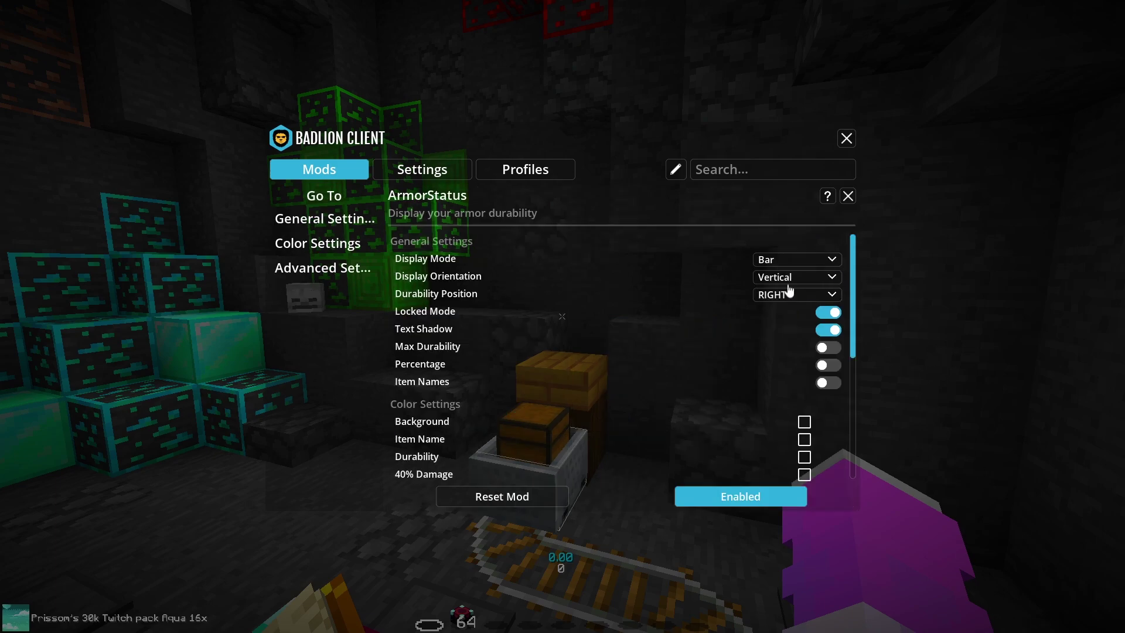
scroll(792, 264, "down", 6)
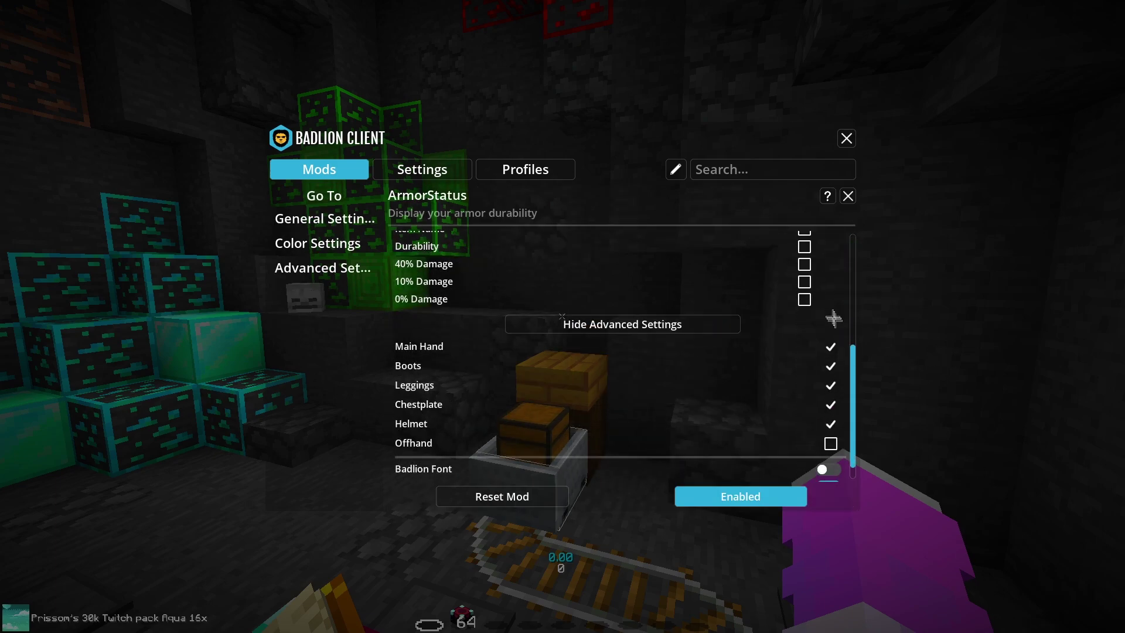
scroll(821, 375, "up", 10)
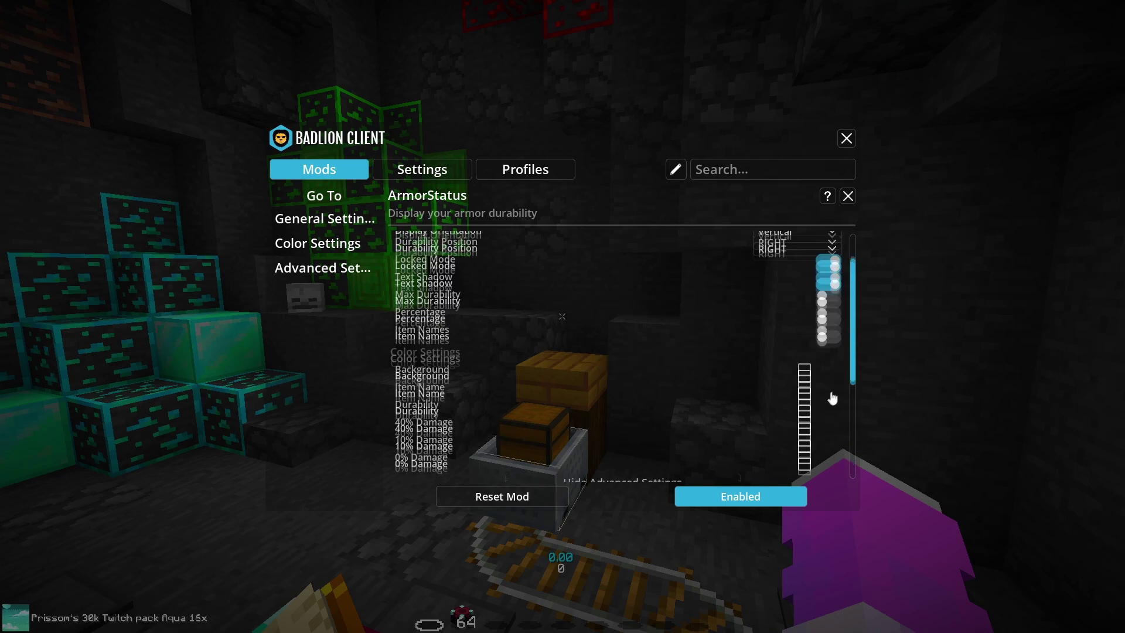
left_click(847, 196)
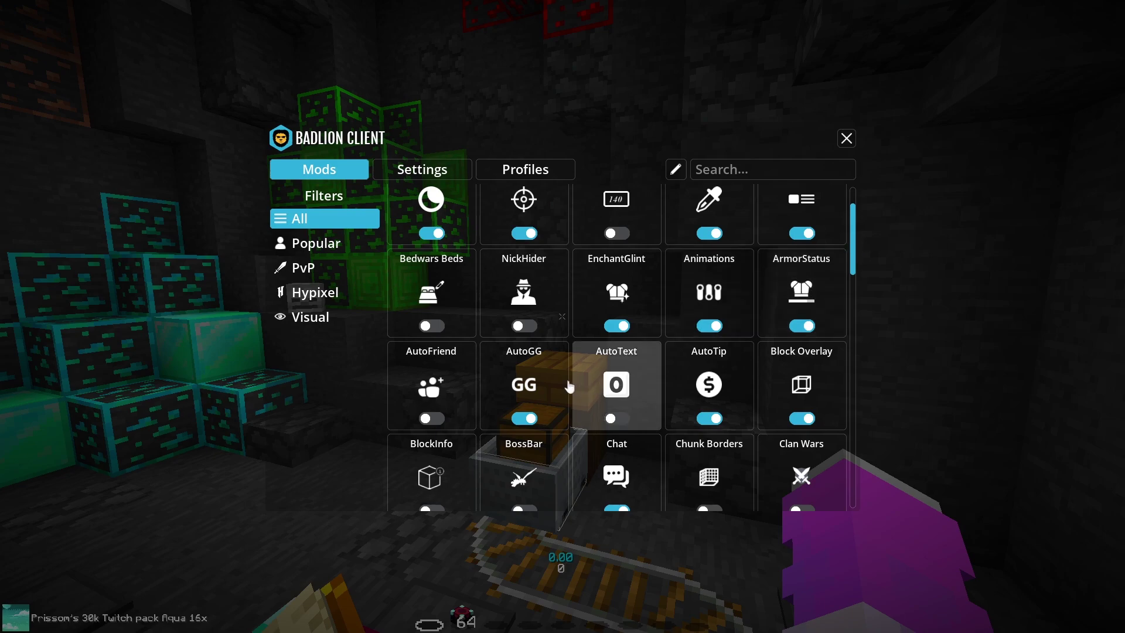
left_click(541, 372)
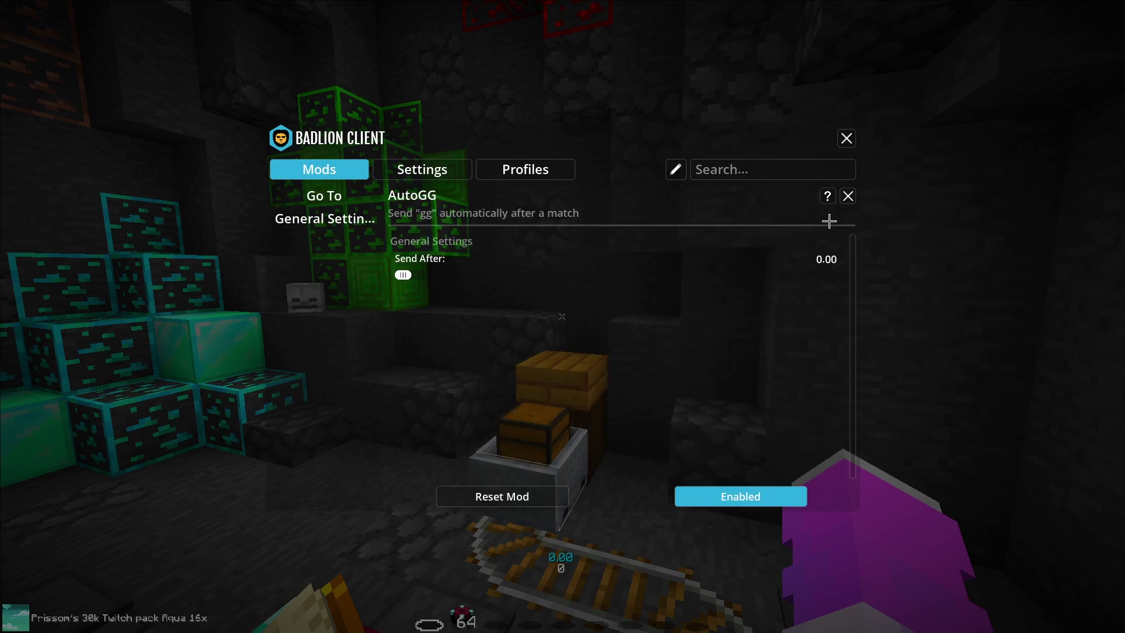
left_click(848, 196)
- Set the AutoTip mod's Display Mode to Hidden
left_click(709, 376)
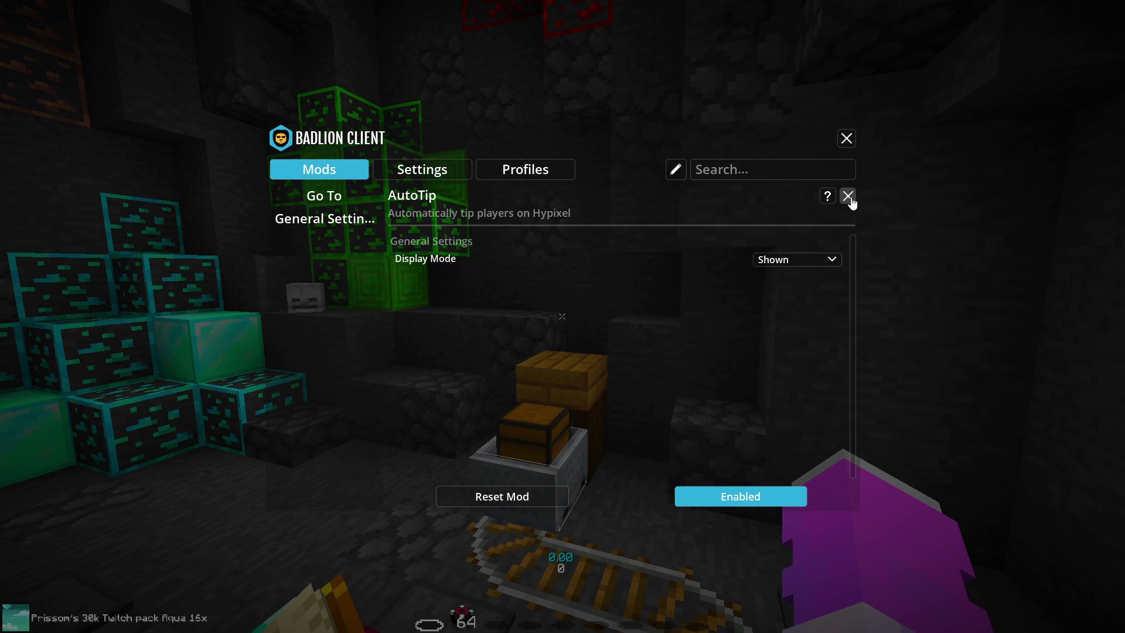
left_click(804, 261)
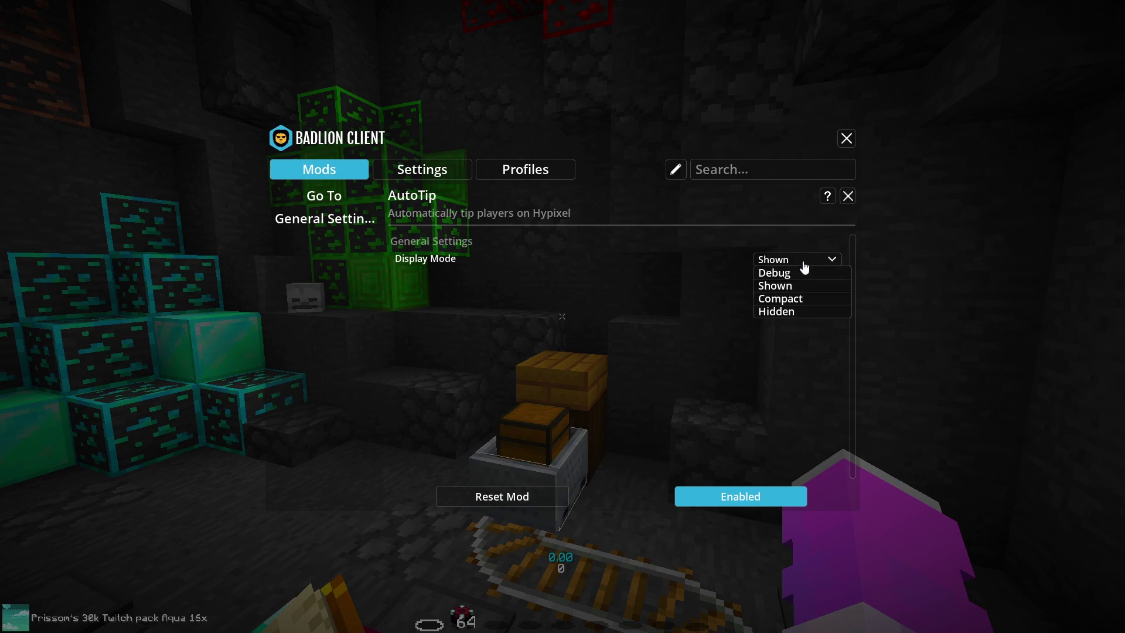
left_click(804, 313)
left_click(848, 196)
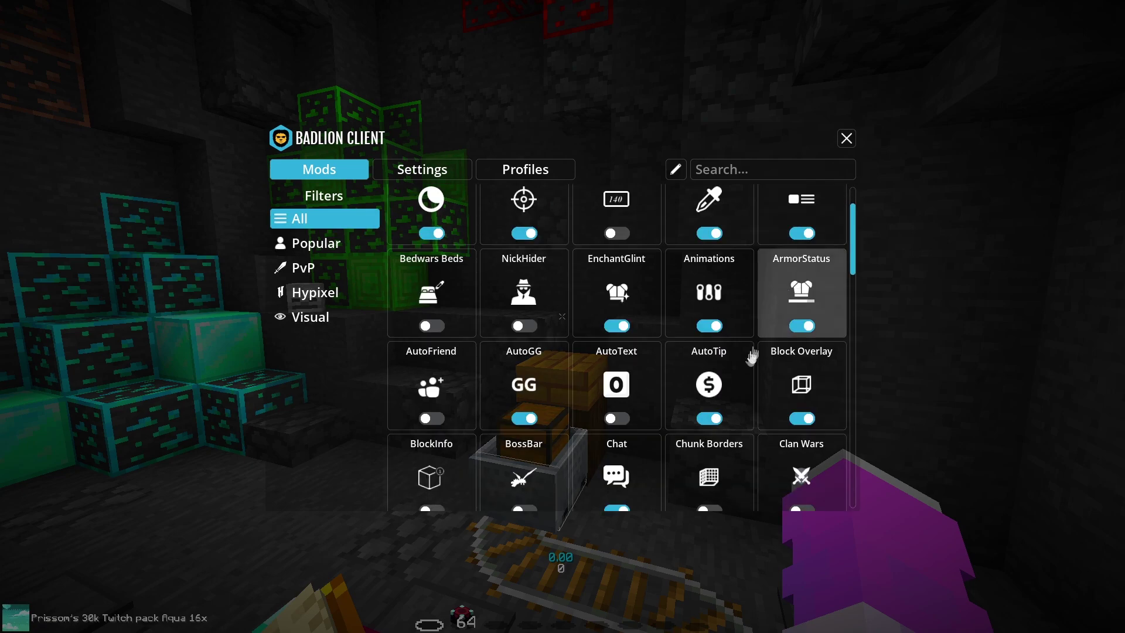
- Review the Block Overlay settings and check the block outline in the game world
left_click(784, 368)
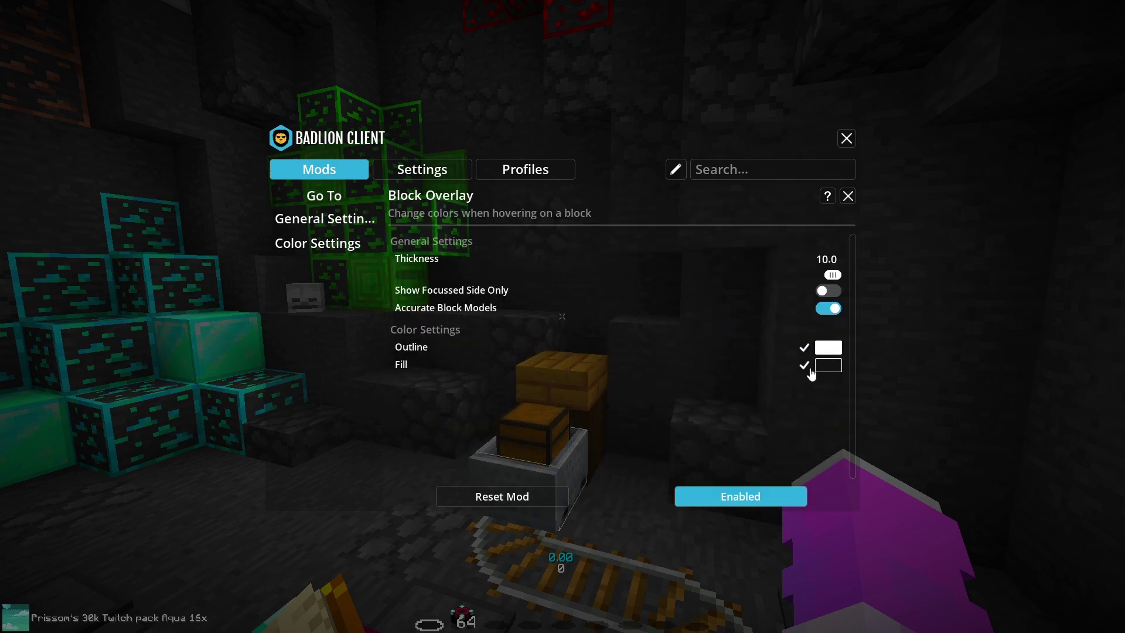
key("Escape")
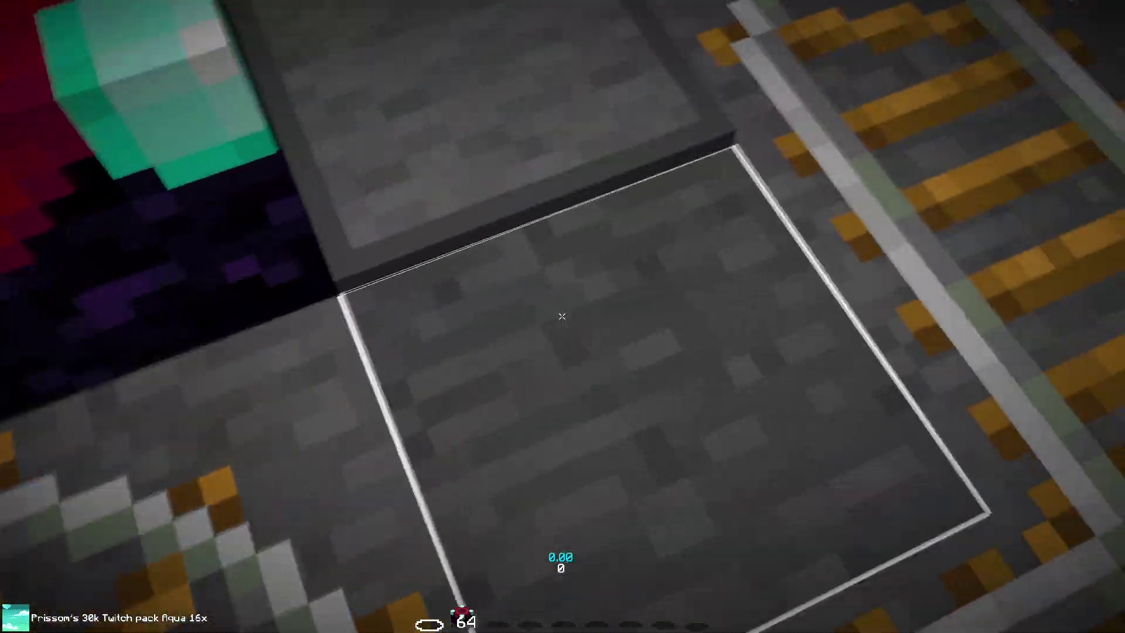
key("e")
key("e")
key("w")
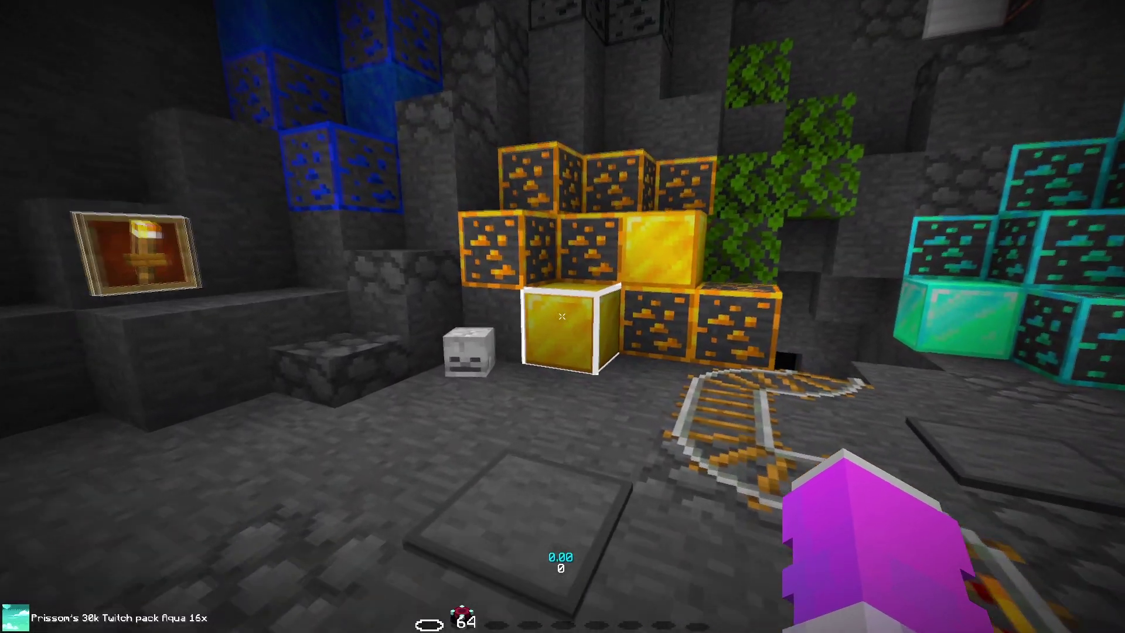
- Set the Block Overlay fill effect to Rainbow and check it on the gold block in the world
key("Shift_R")
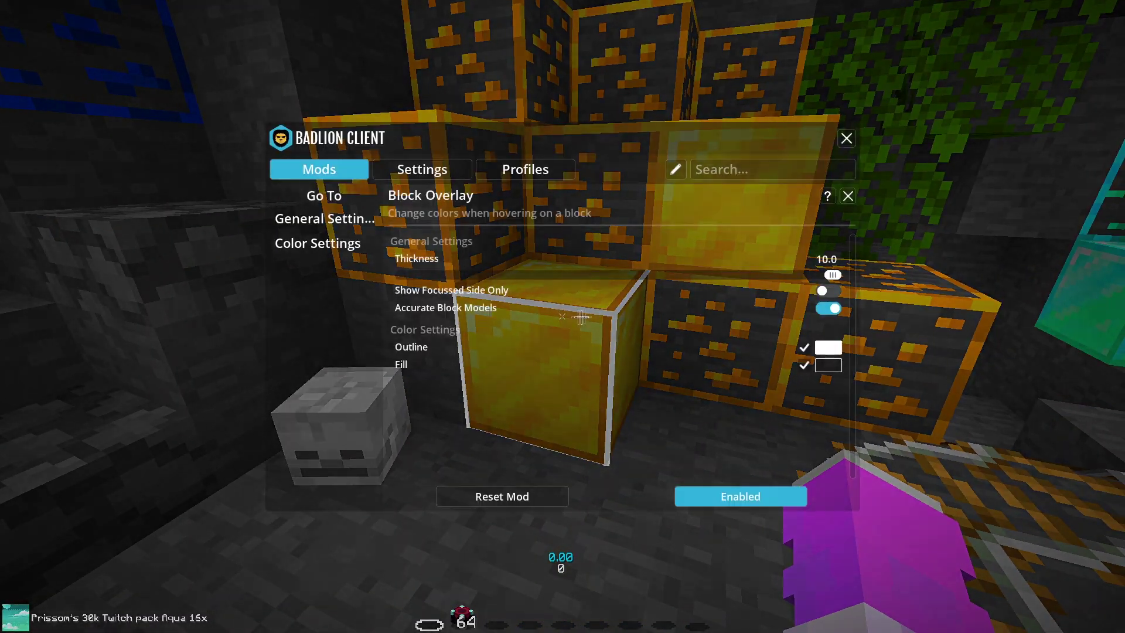
left_click(828, 365)
left_click(954, 486)
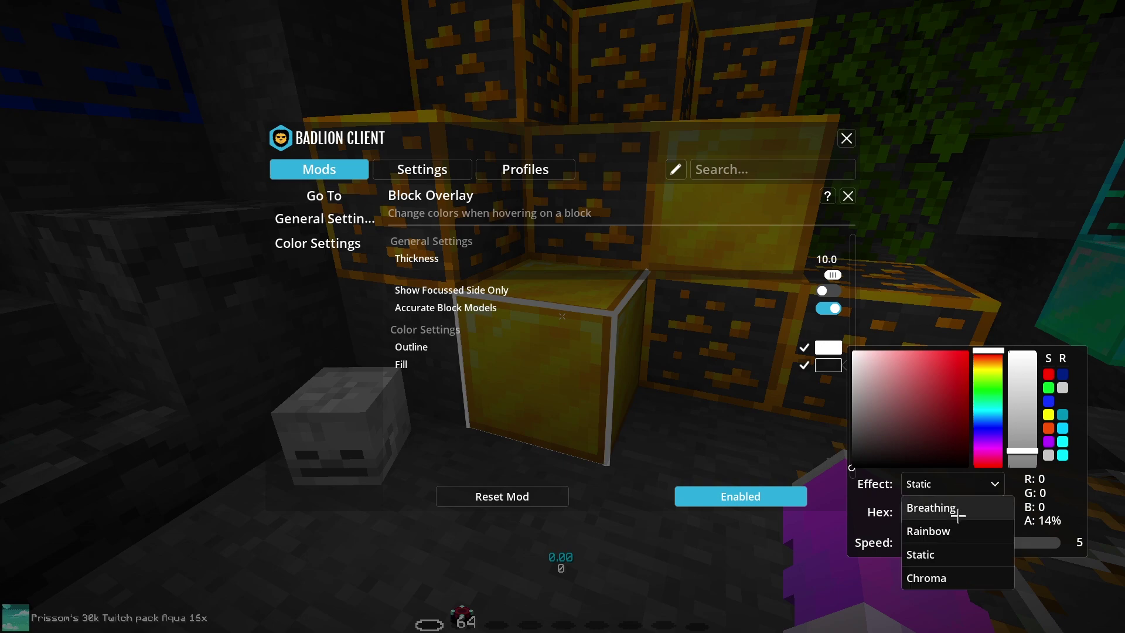
left_click(945, 532)
key("Escape")
key("w")
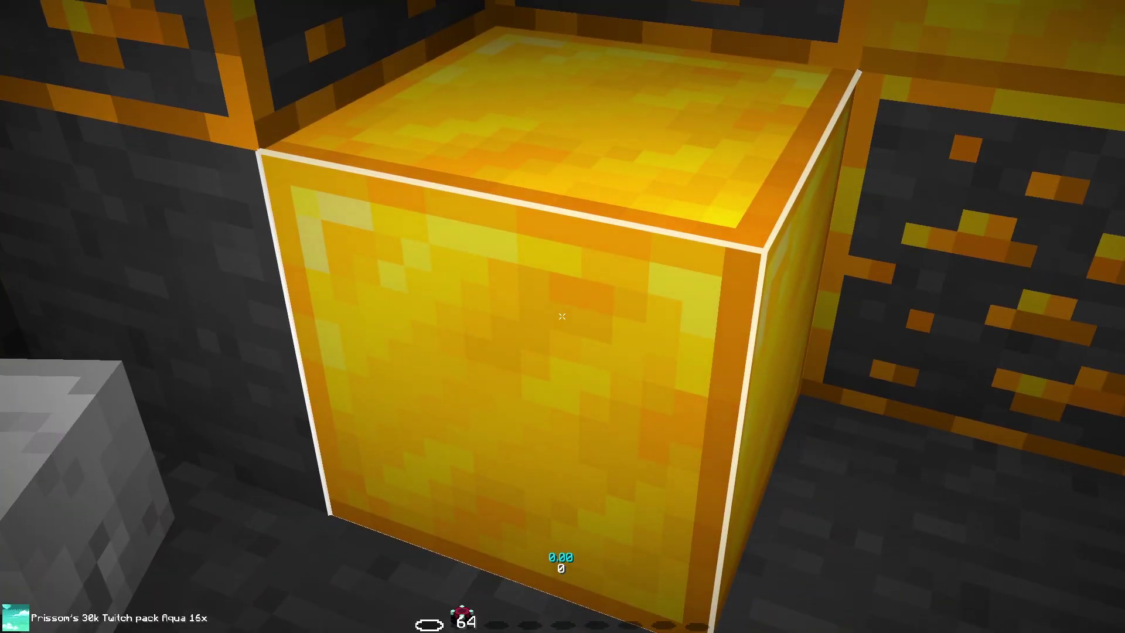
key("w")
- Raise the Block Overlay fill opacity to its maximum and check it on the gold block
key("Shift_R")
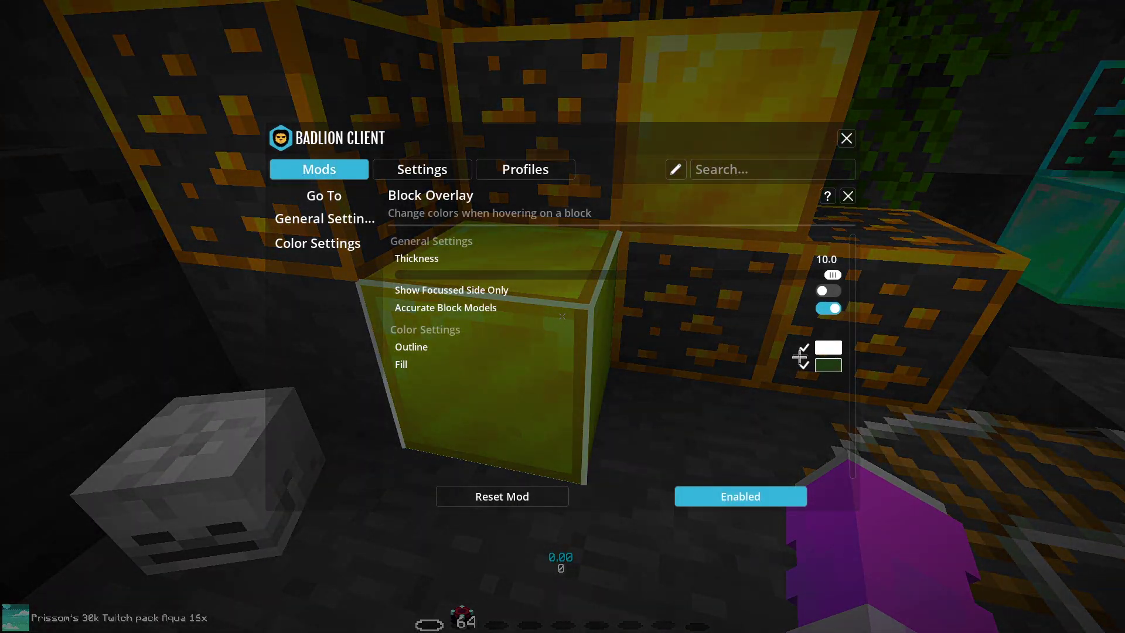
left_click(828, 365)
left_click_drag(1025, 443, 1022, 351)
key("Escape")
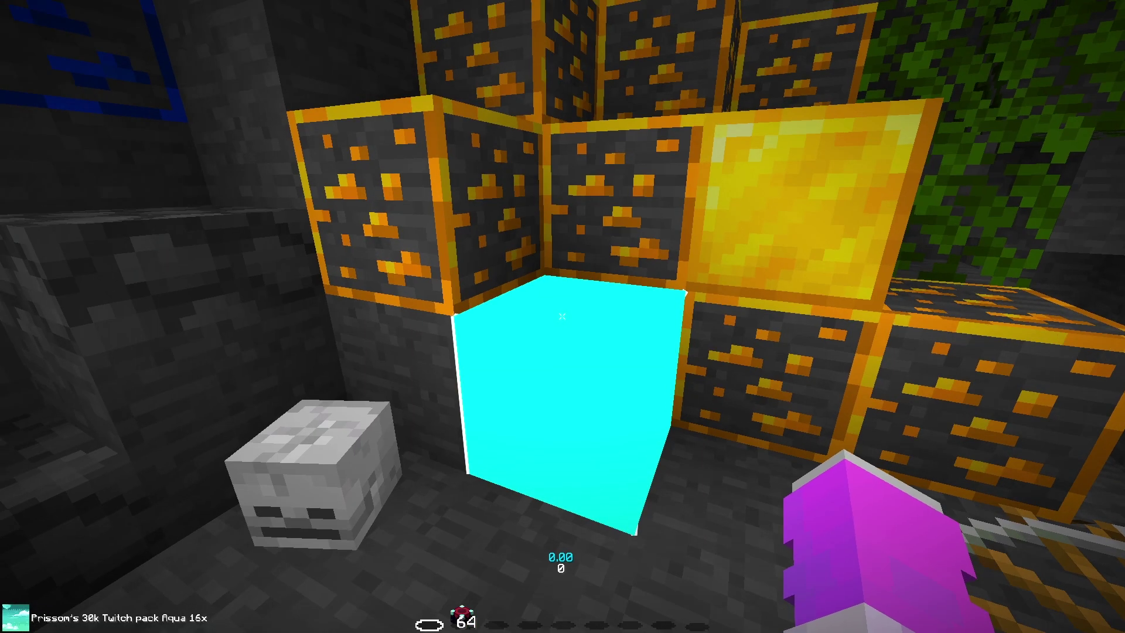
- Set the Block Overlay fill to 37% opacity with the Static effect and the dark grey colour 121212
key("Shift_R")
left_click(828, 364)
left_click(1016, 420)
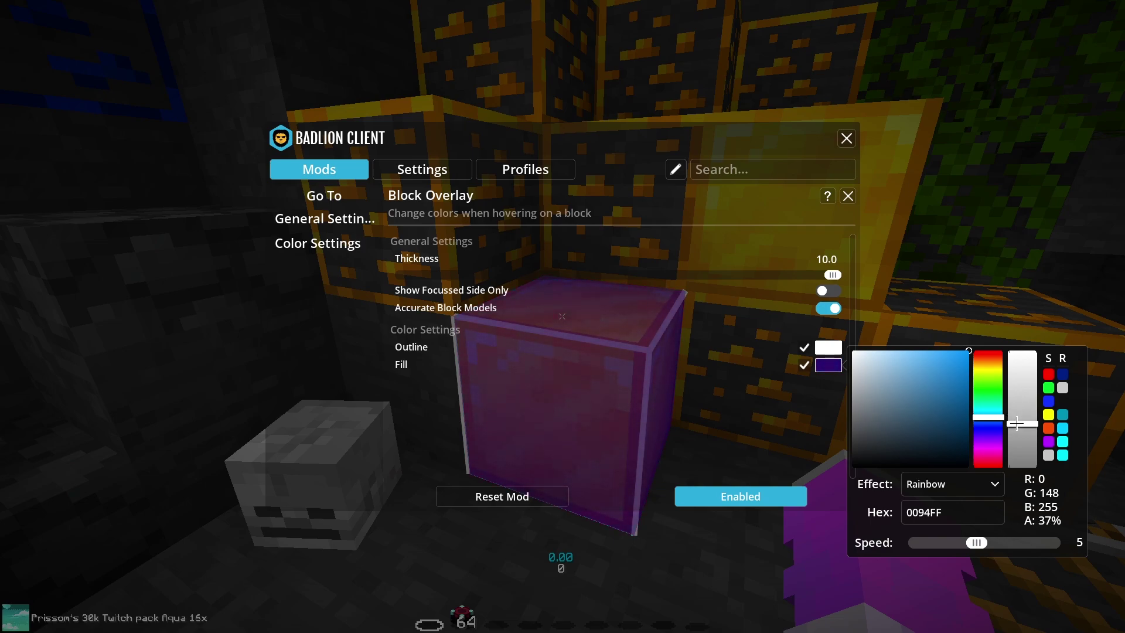
left_click(957, 477)
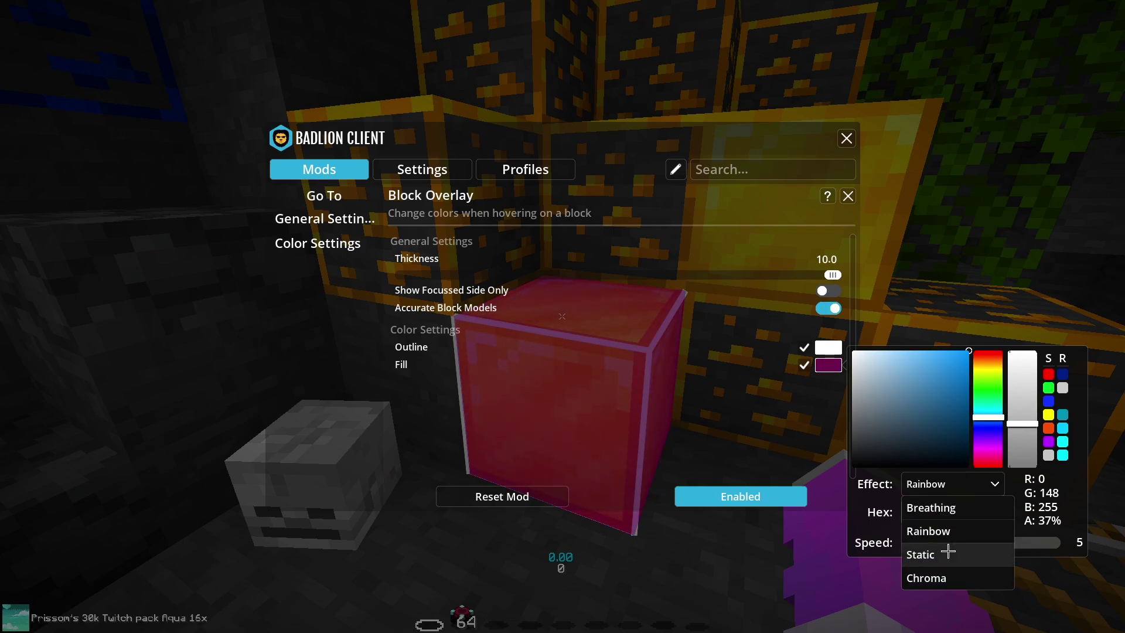
left_click(949, 553)
left_click(973, 429)
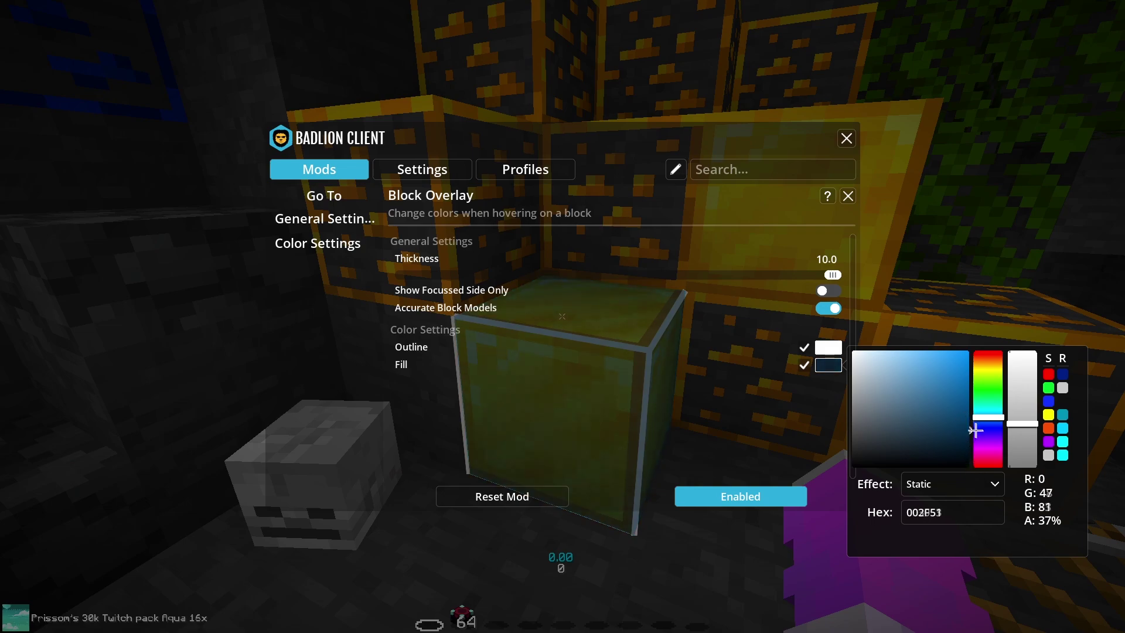
mouse_move(988, 436)
left_mouse_down()
mouse_move(791, 465)
mouse_move(783, 440)
mouse_move(781, 458)
left_mouse_up()
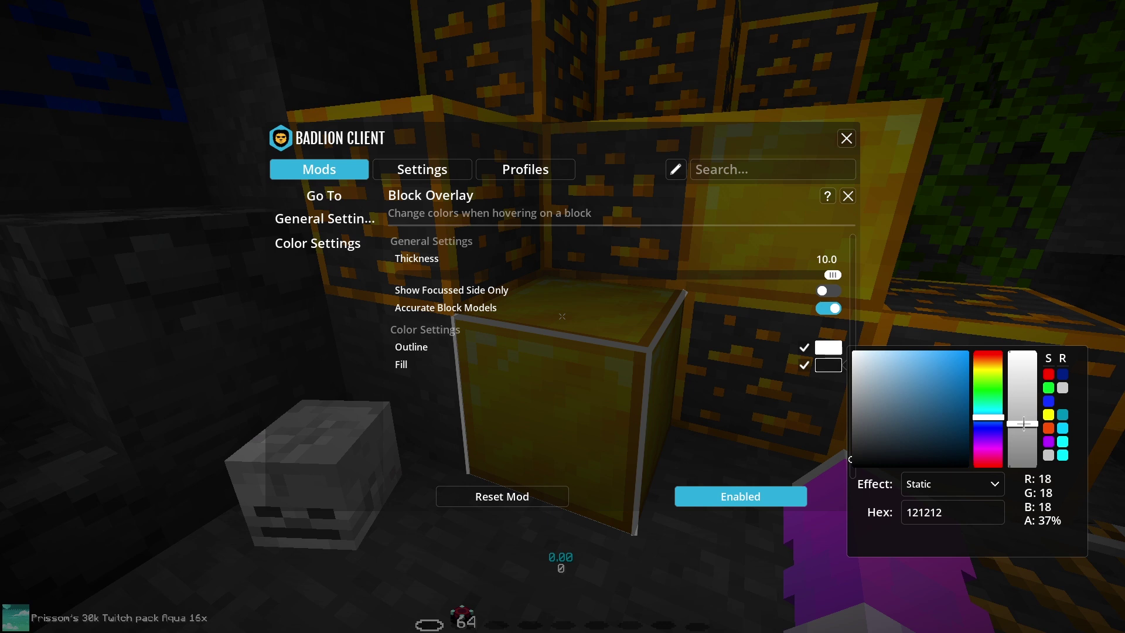
left_click(1000, 319)
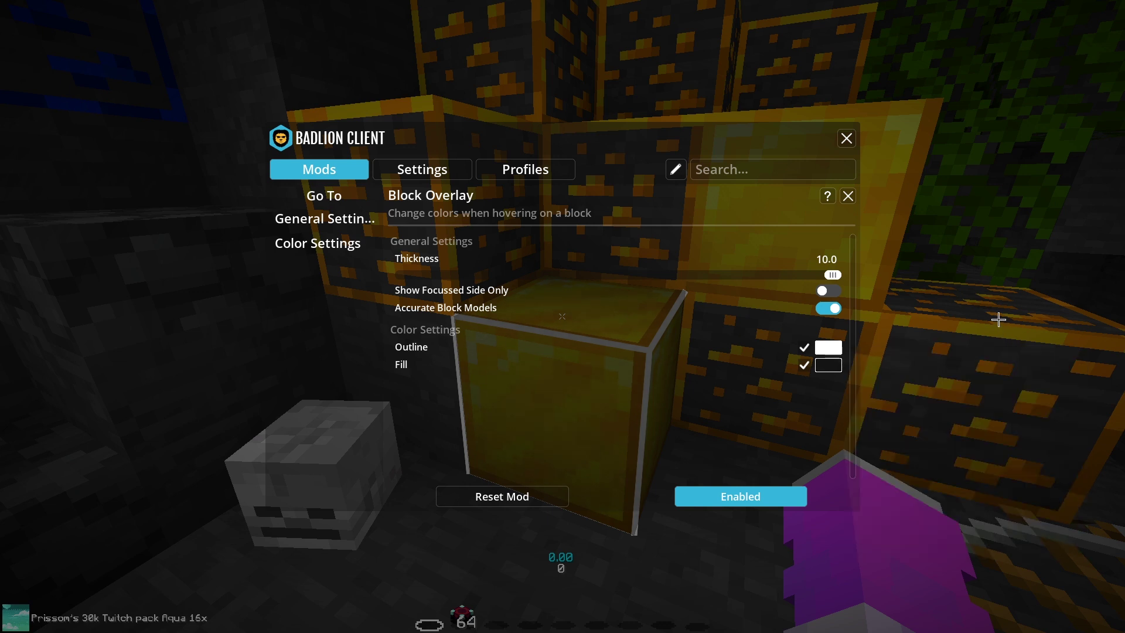
- Return to the game and inspect the block outlines and the character's hitbox in third-person view
key("Escape")
key("w")
key("c")
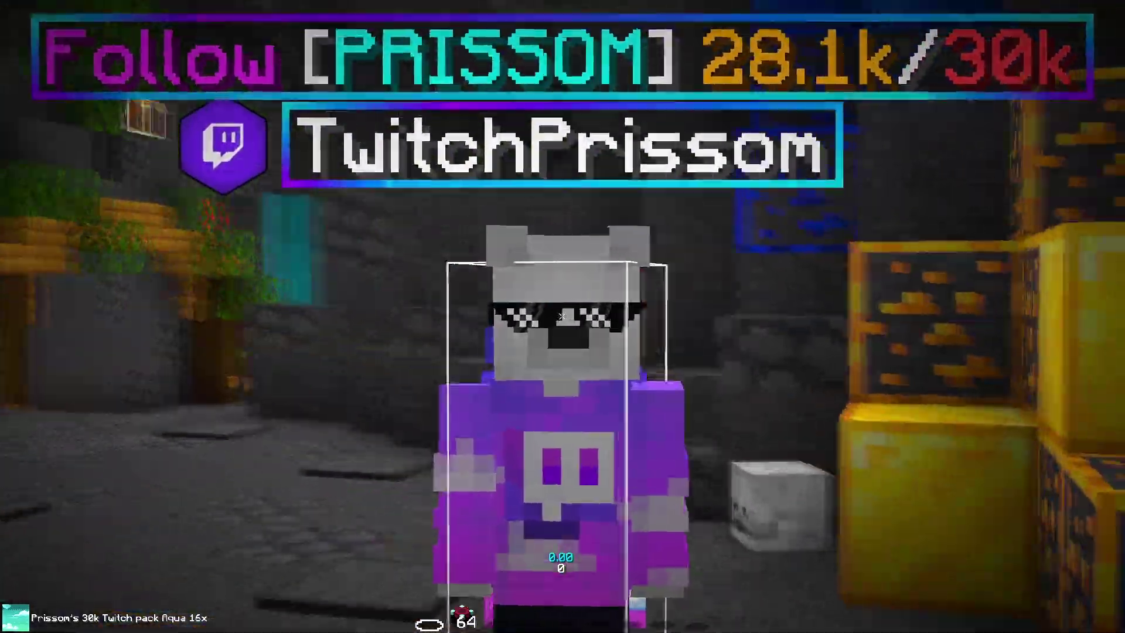
key("F5")
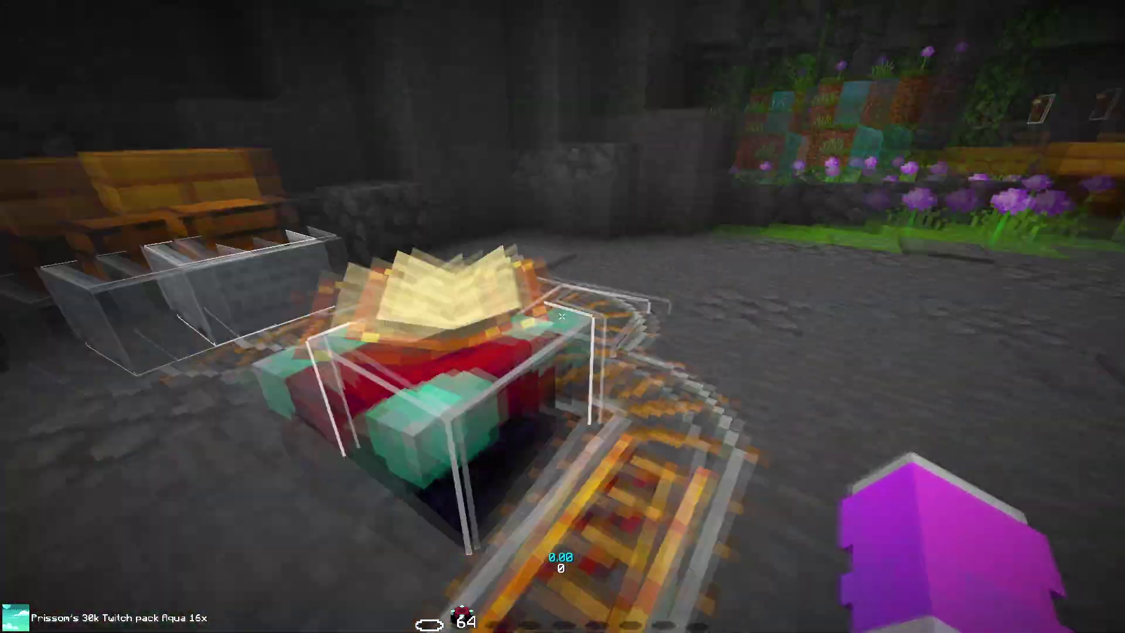
key("F5")
key("F5")
key("c")
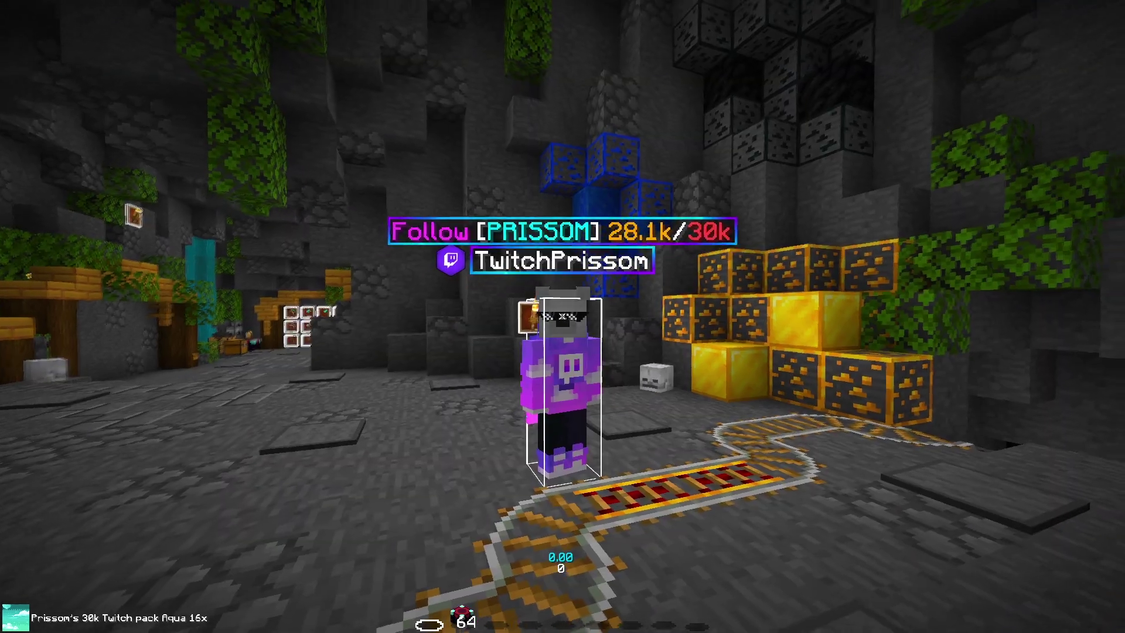
- Find the Chat mod in the mod list and open its settings
key("Shift_R")
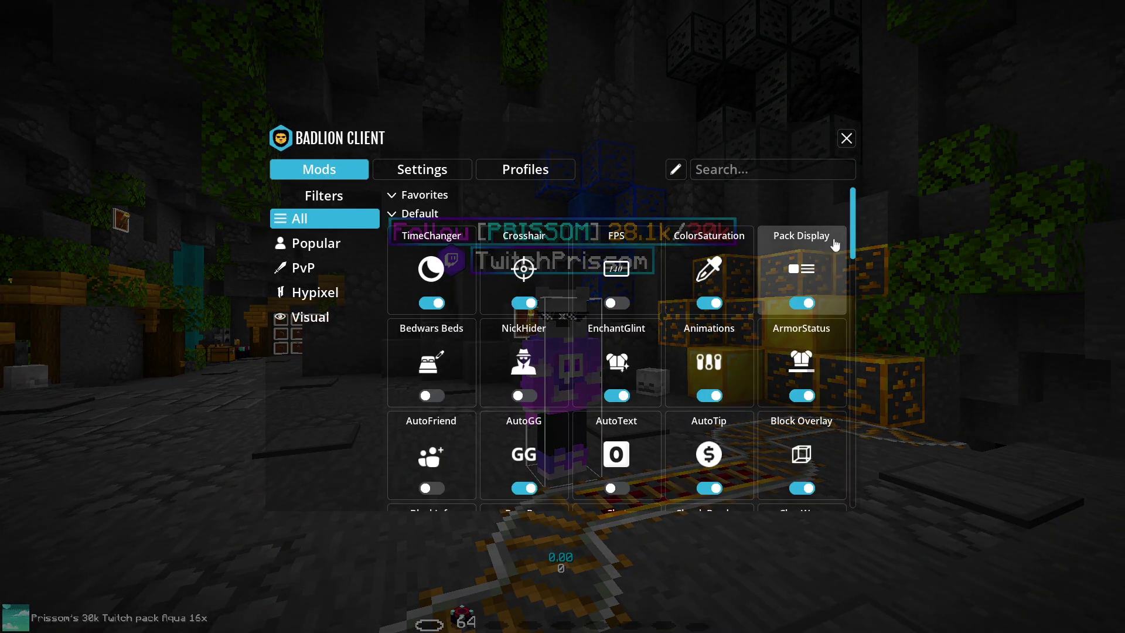
scroll(842, 258, "up", 1)
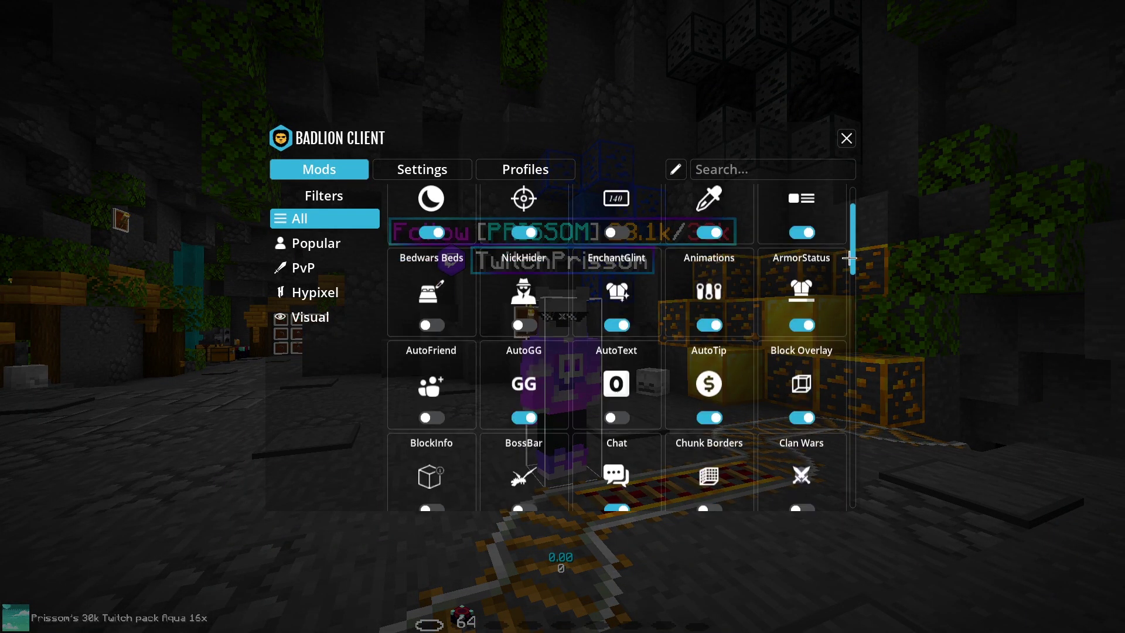
scroll(816, 272, "down", 2)
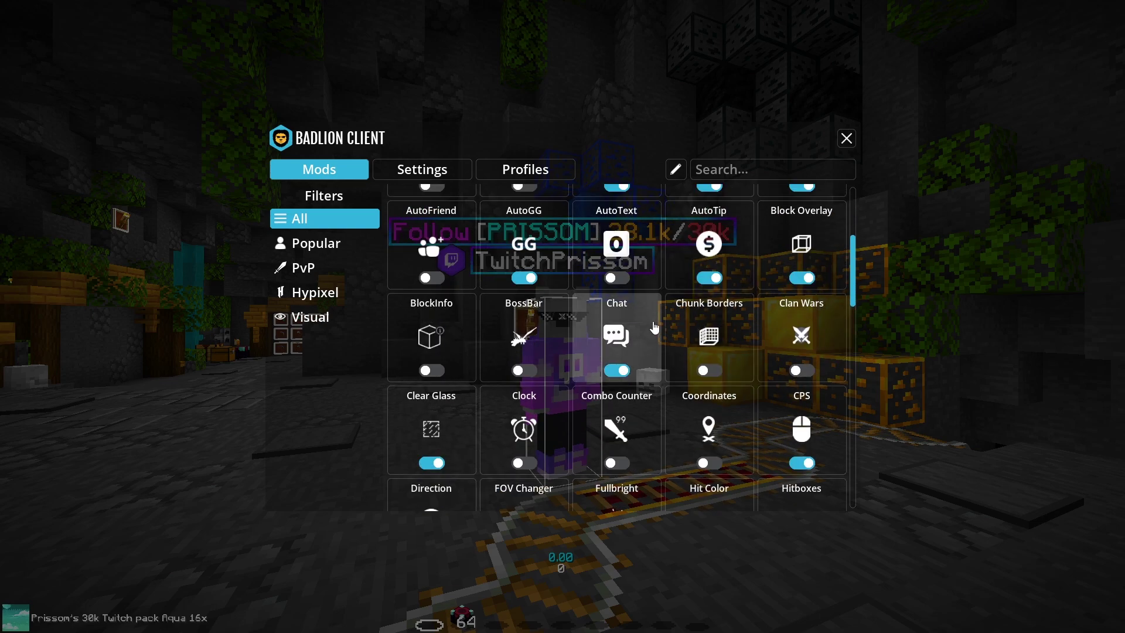
left_click(651, 324)
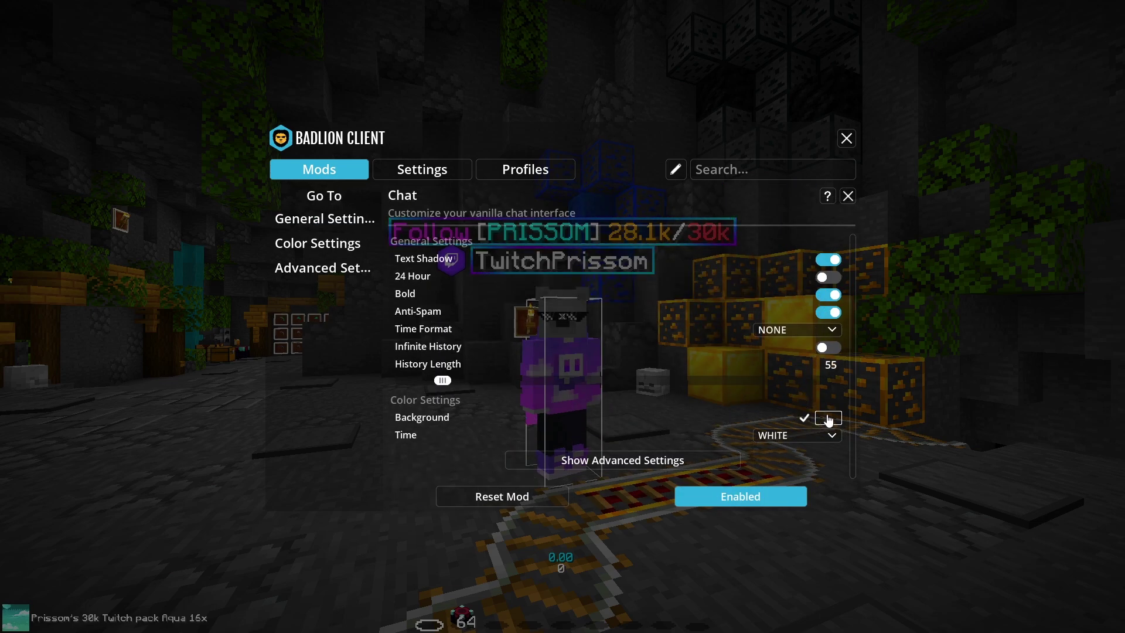
- Send the test message "ji" in the game chat and return to the Chat mod's settings
key("Escape")
type("tji")
key("Return")
scroll(562, 317, "up", 1)
key("Shift_R")
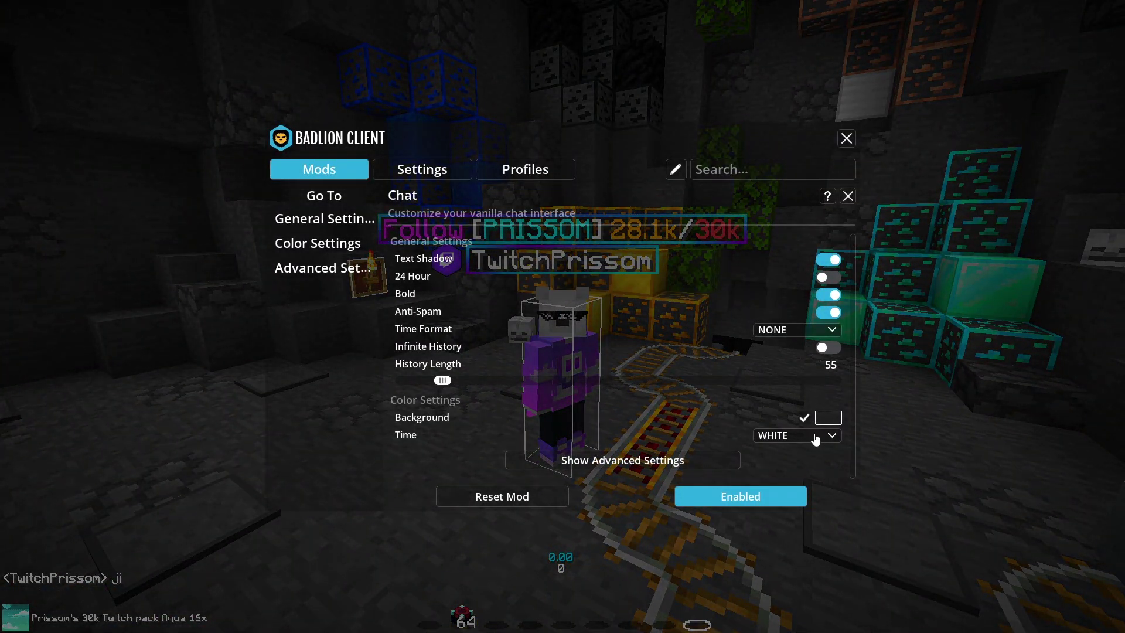
- Pick another shade for the chat background, send the test message "jo" in game and return to the Chat mod's settings
left_click(829, 419)
left_click(977, 334)
key("Escape")
type("tjo")
key("Return")
key("Shift_R")
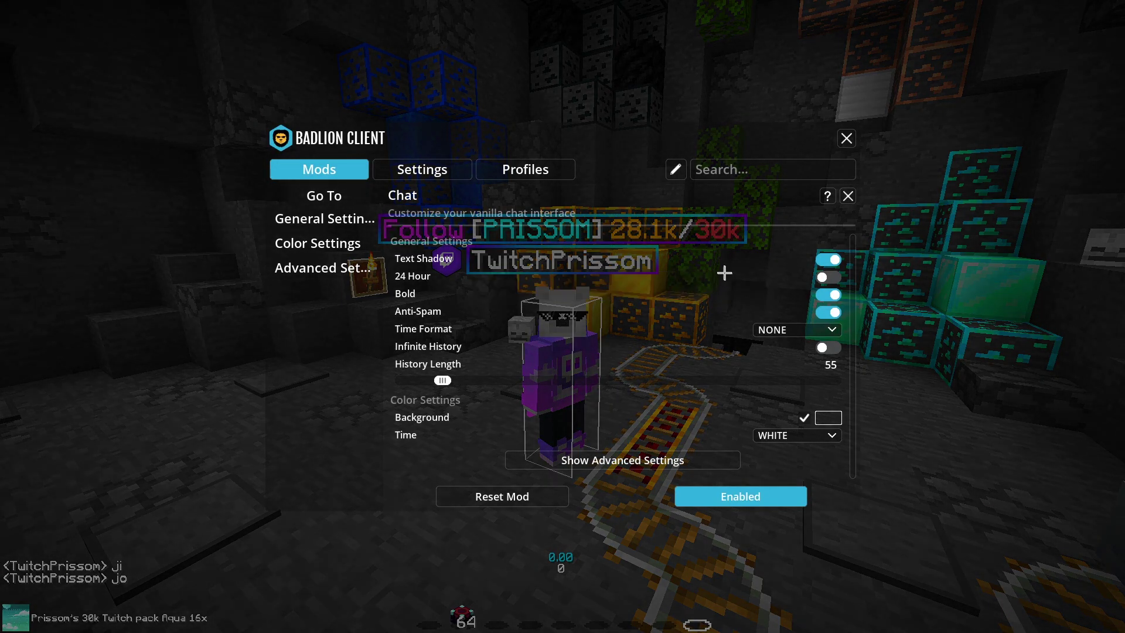
- Make the chat background opaque red and send the test message "g/dgdrg" in the game chat
left_click(828, 418)
left_click_drag(1037, 468, 1038, 329)
key("Escape")
type("tg/dgdrg")
key("Return")
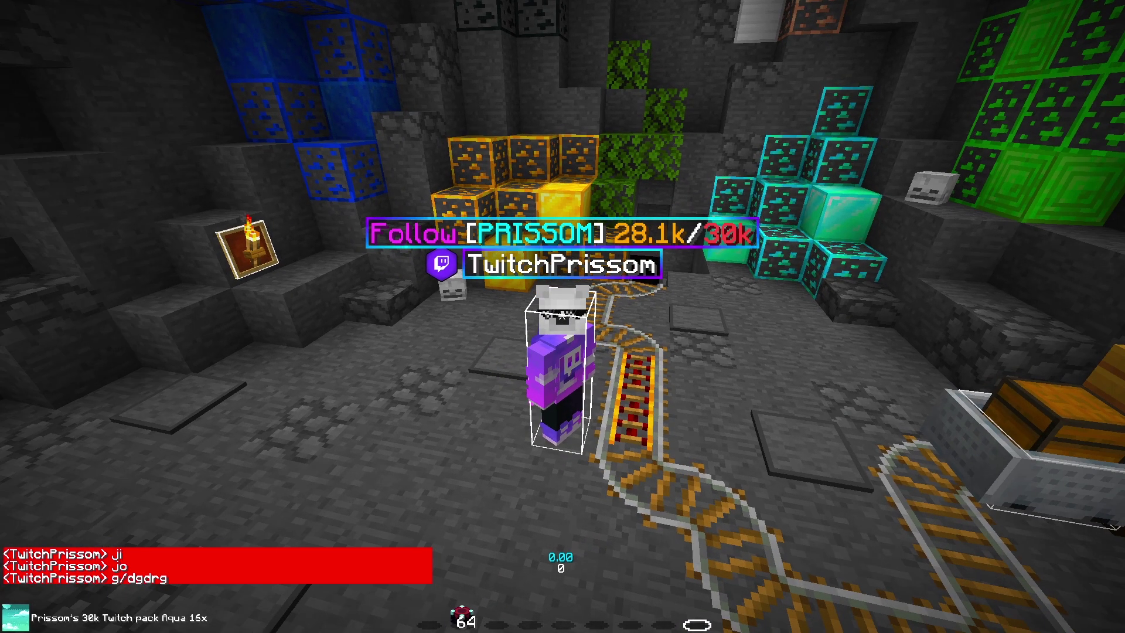
- Make the Chat mod's background transparent and close its settings to return to the mod list
key("Shift_R")
left_click(833, 423)
left_click_drag(1023, 428, 1017, 472)
left_click(994, 343)
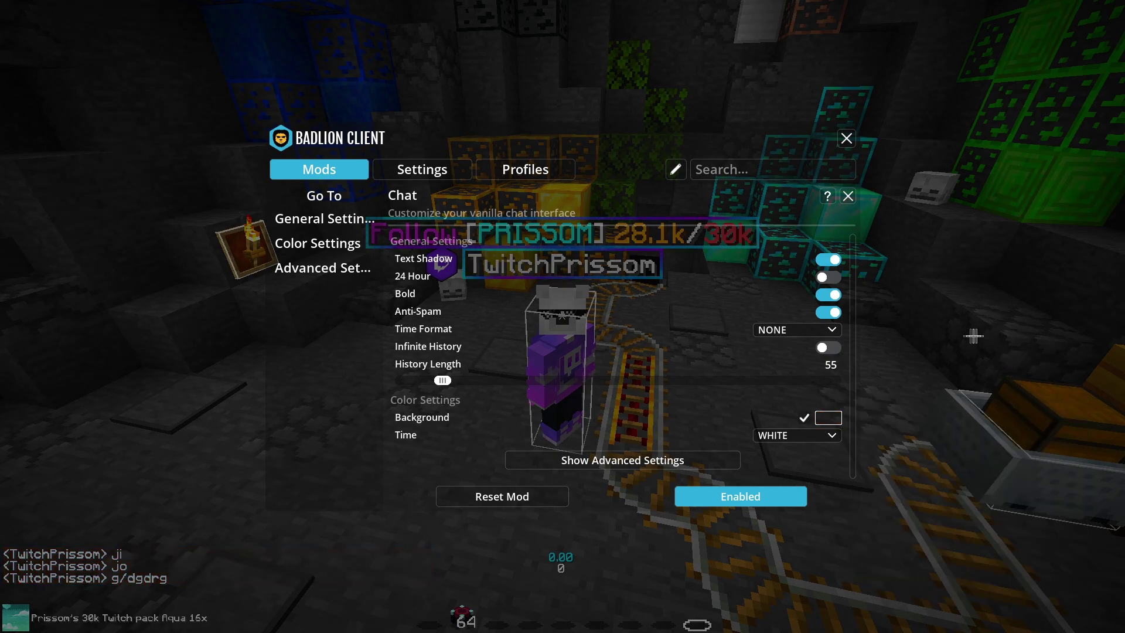
left_click(848, 196)
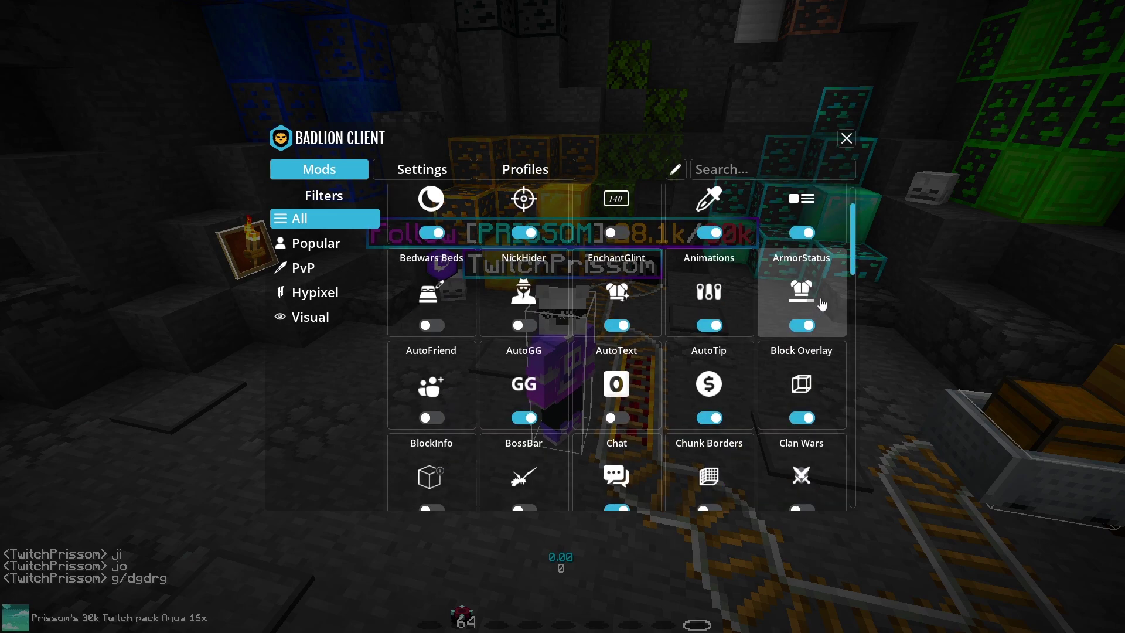
- Open the CPS mod's settings and examine its options and the building blocks of its customizable text
scroll(785, 282, "down", 3)
scroll(786, 282, "down", 1)
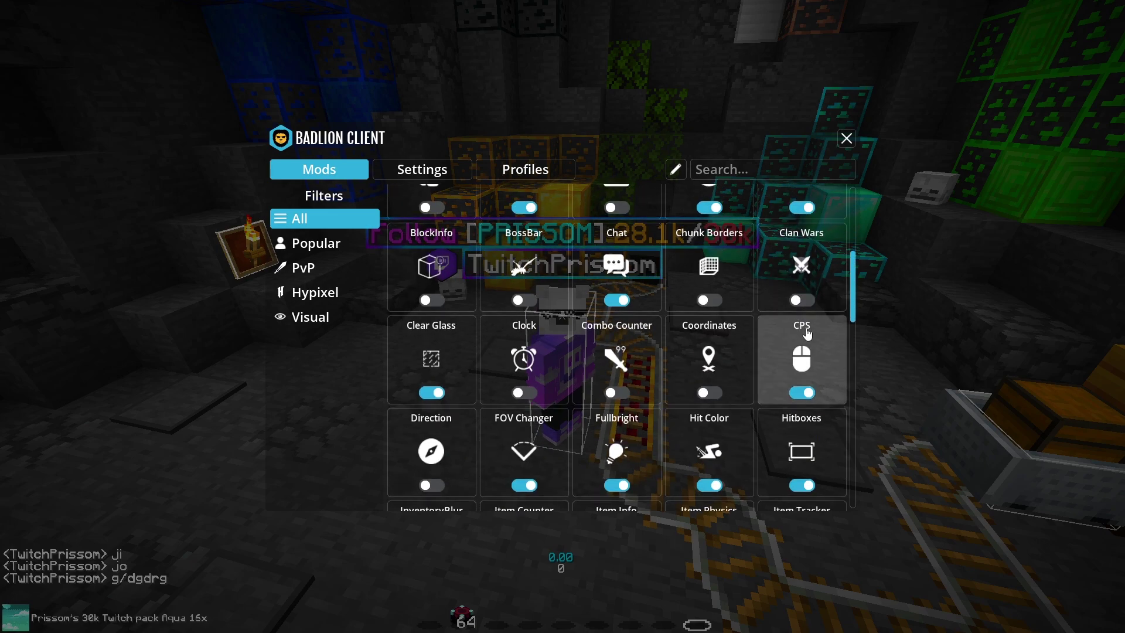
left_click(803, 334)
scroll(794, 293, "down", 2)
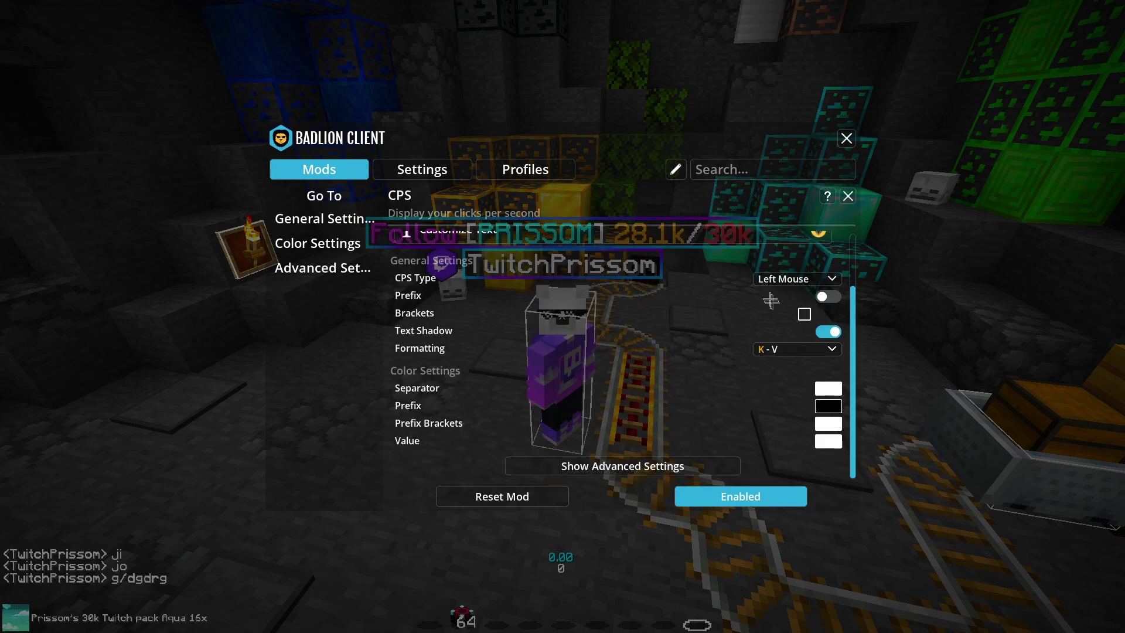
scroll(809, 350, "up", 2)
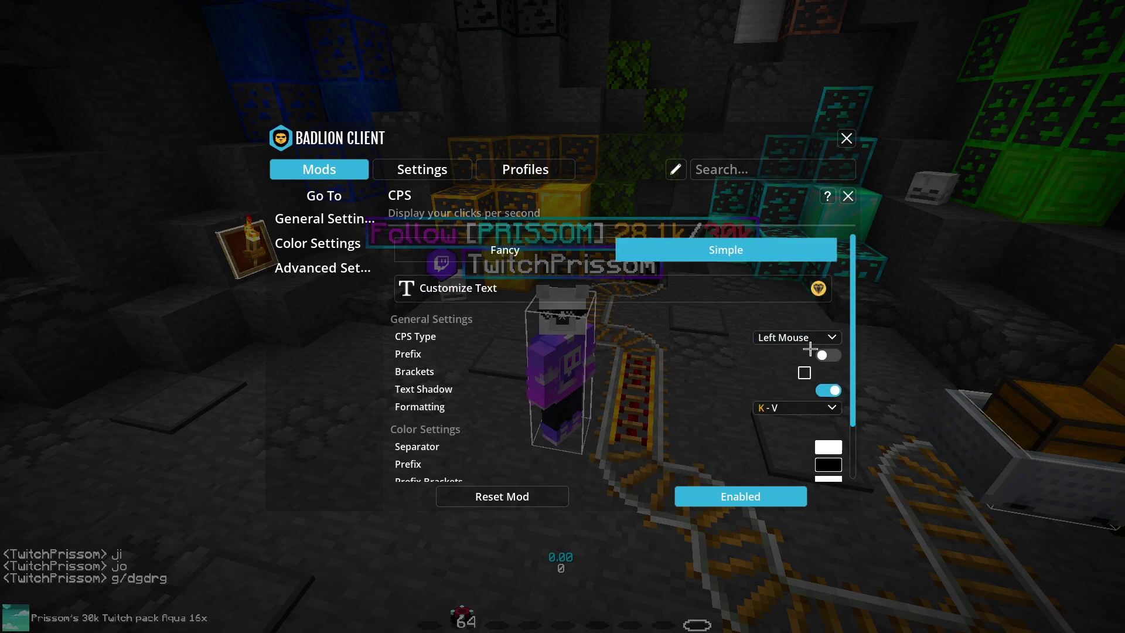
left_click(706, 284)
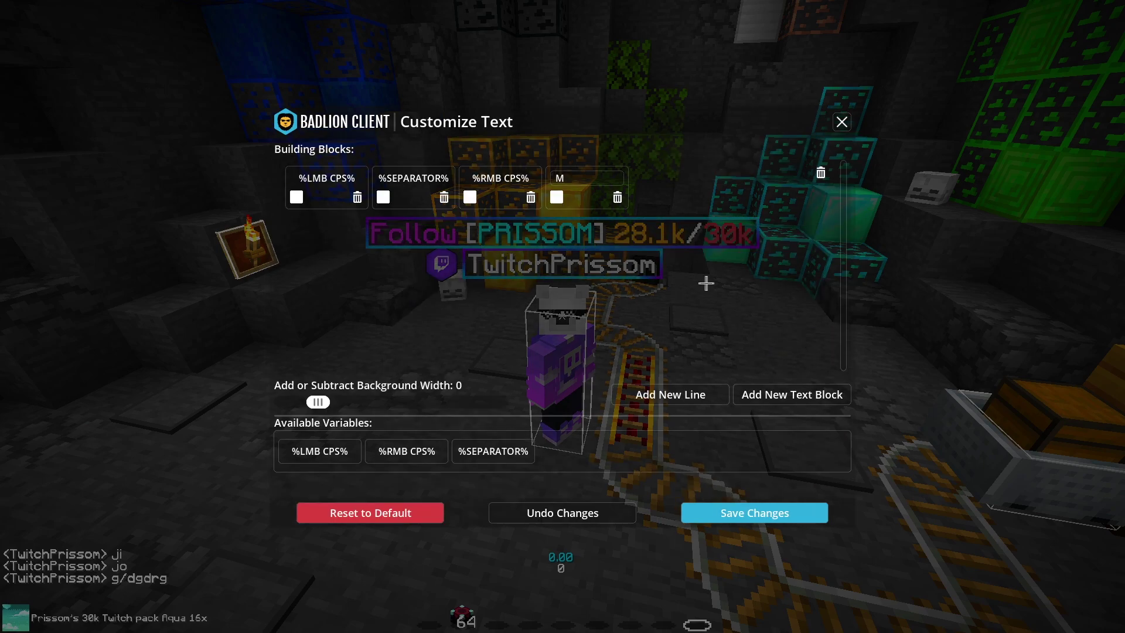
left_click(820, 172)
left_click(690, 294)
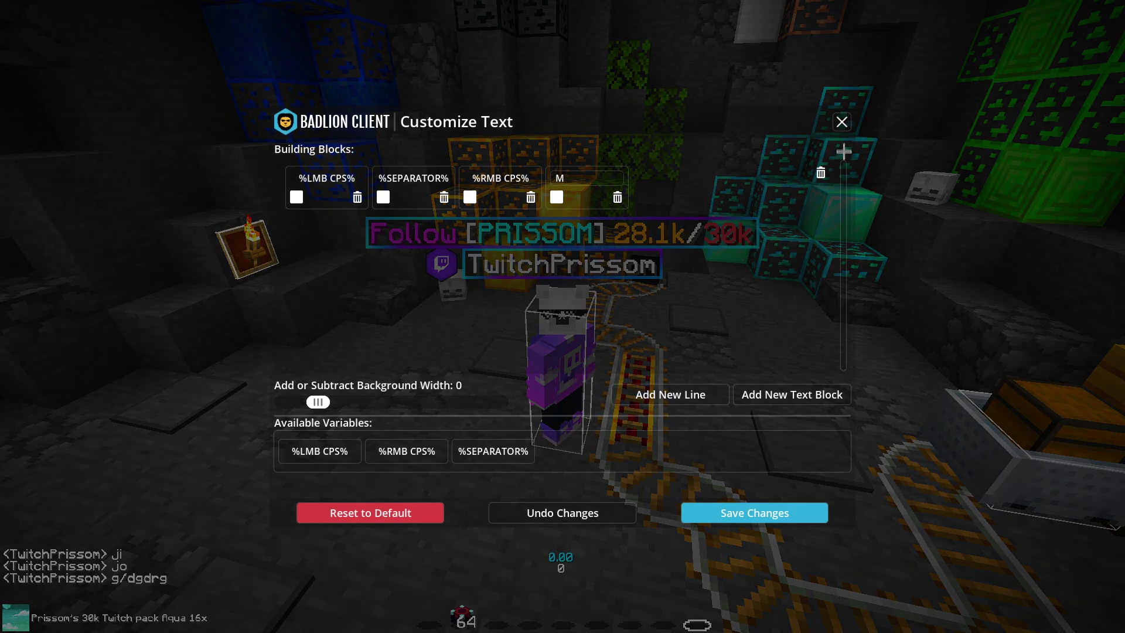
left_click(842, 122)
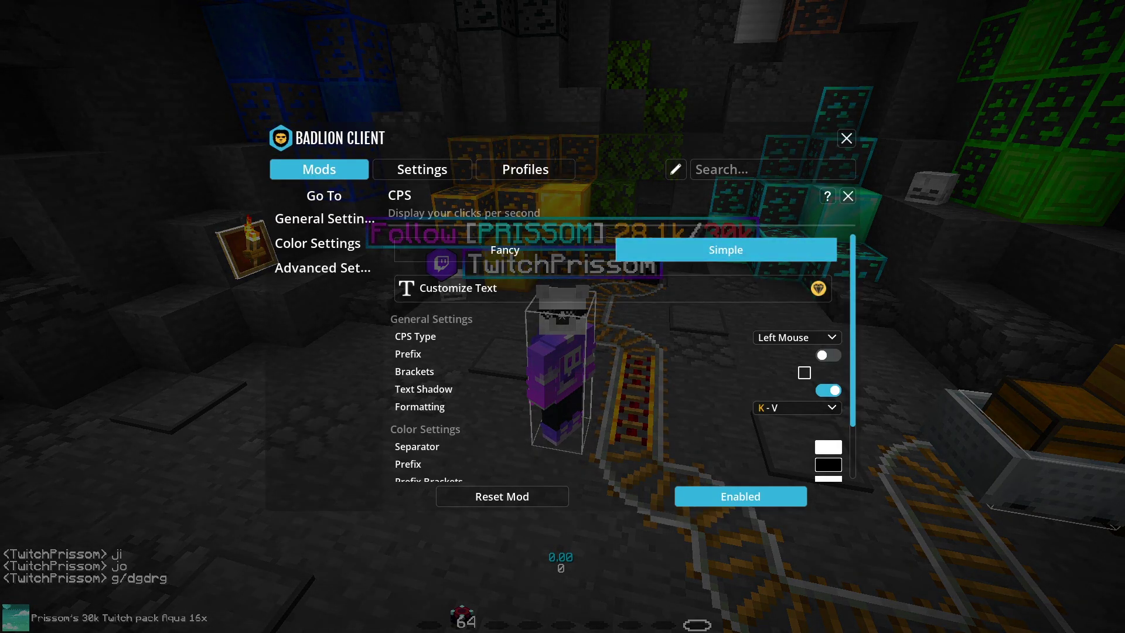
- Return to the game, send the message "hi" in the chat and zoom in on the character
key("Escape")
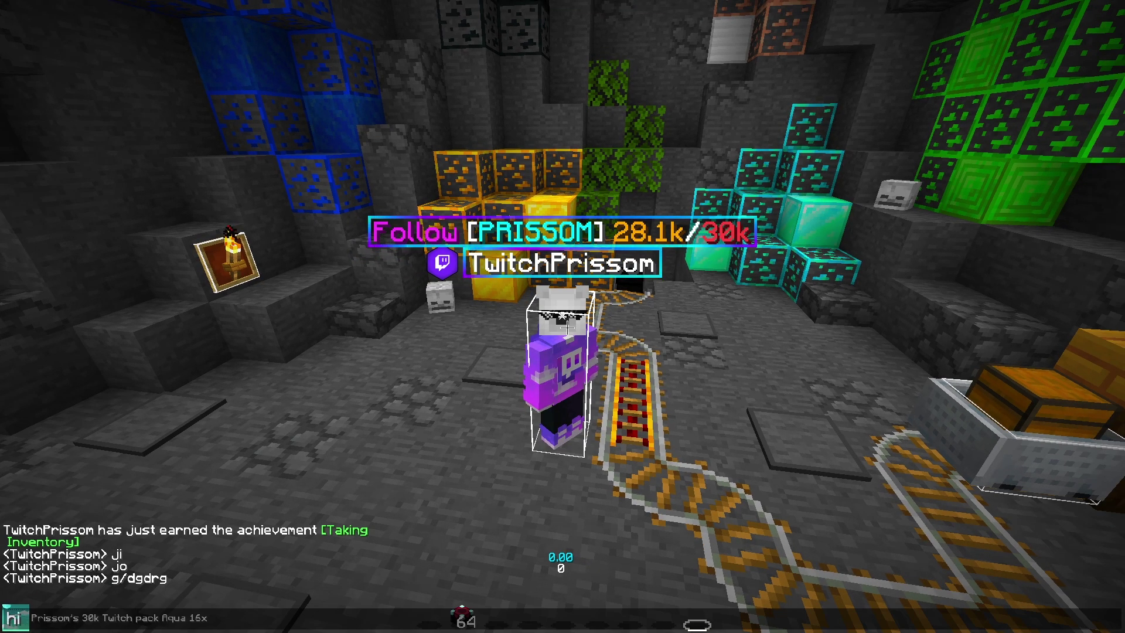
key("Return")
key("c")
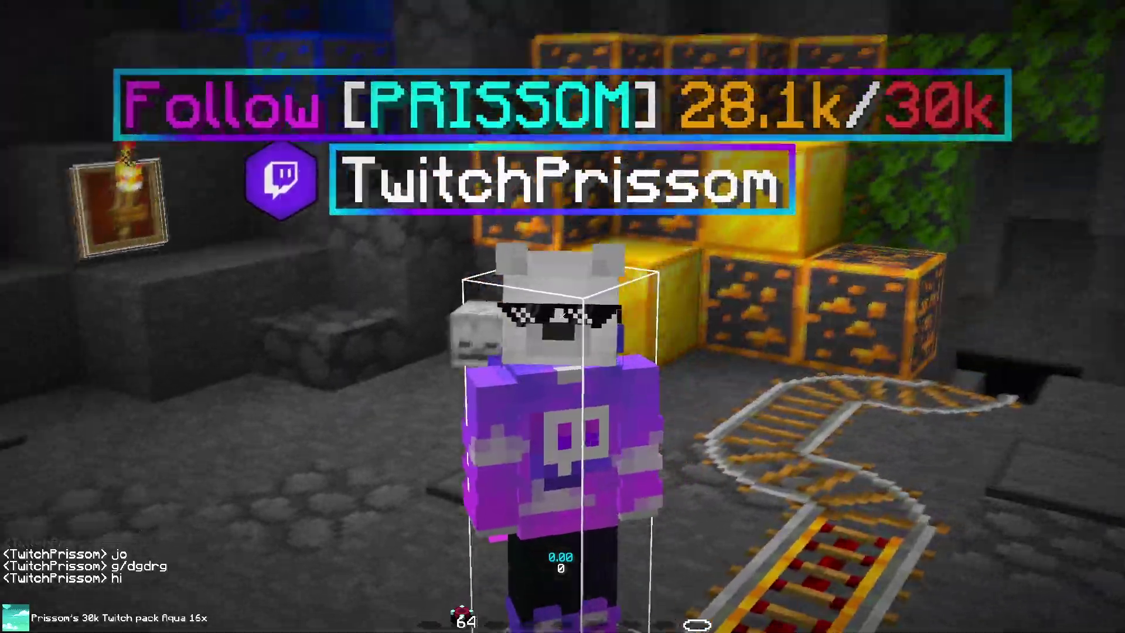
key("c")
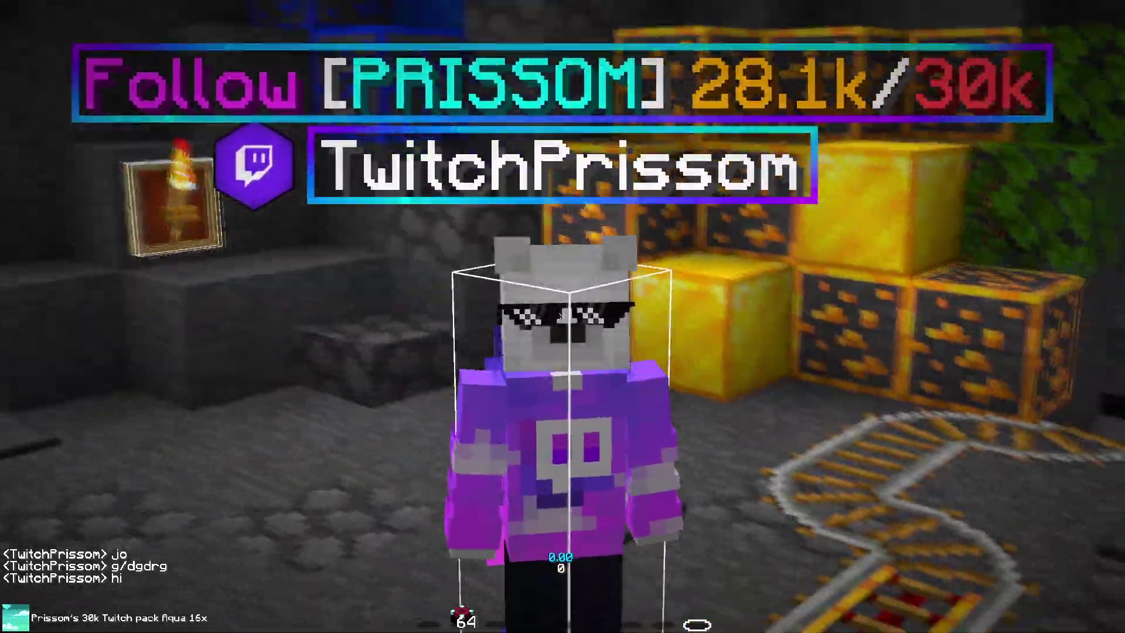
key("c")
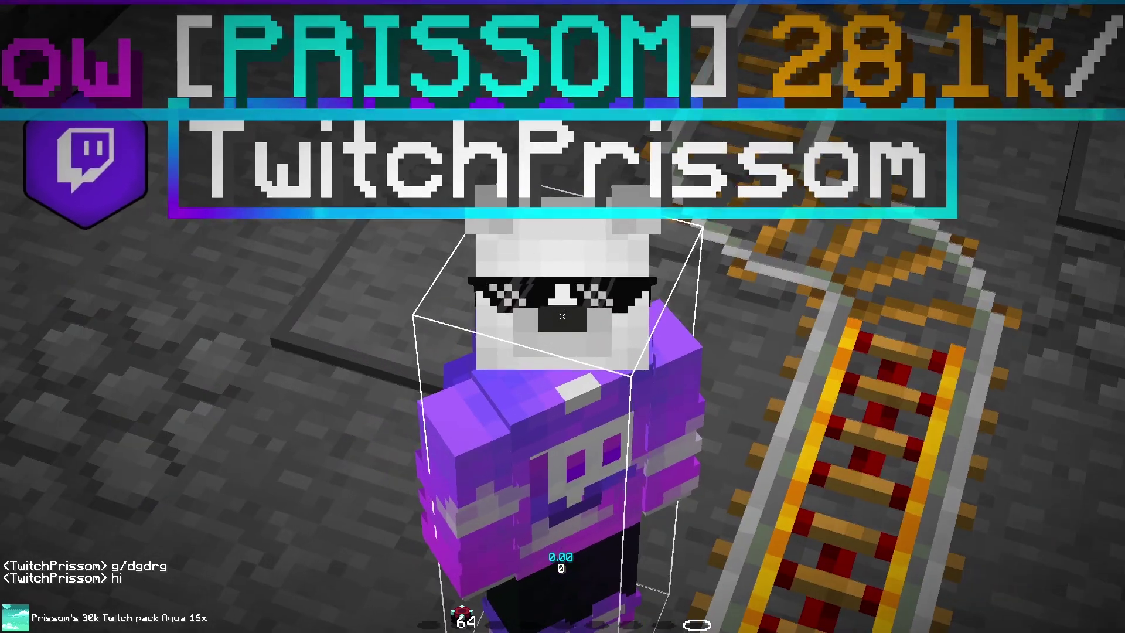
- Leave the CPS settings, look into the Clear Glass mod's settings and return to the mod list
key("Shift_R")
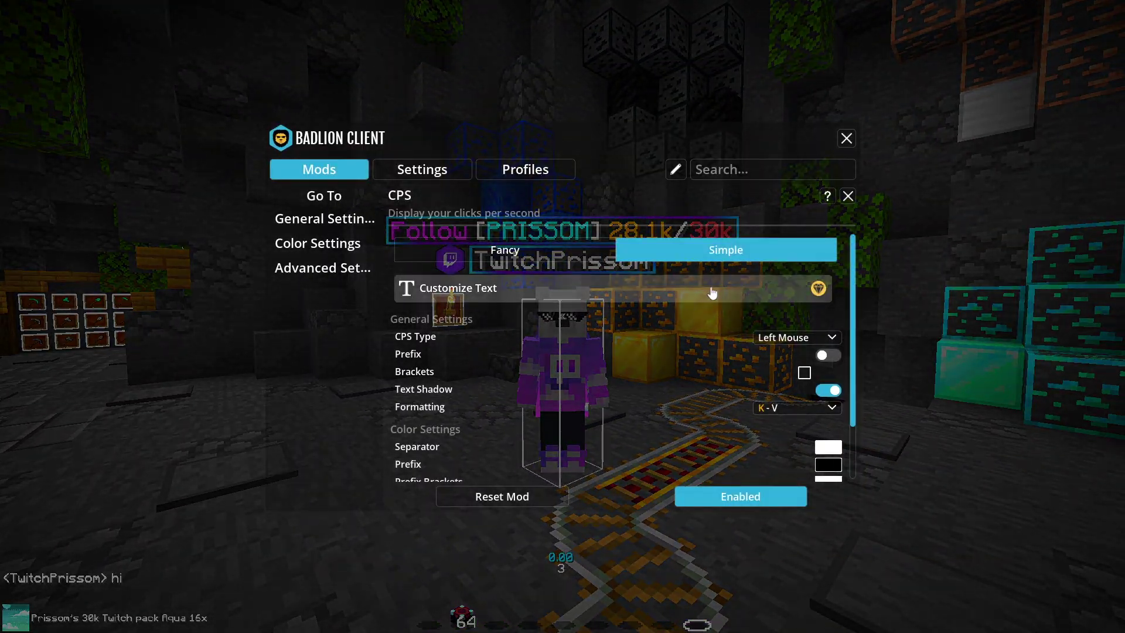
left_click(848, 196)
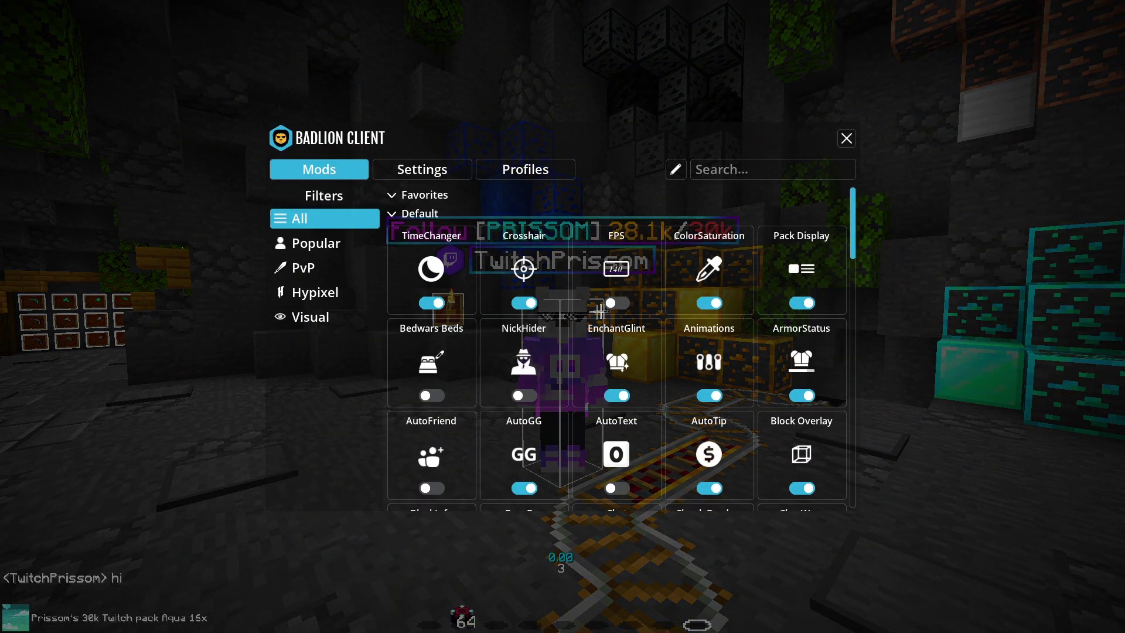
scroll(680, 299, "down", 2)
scroll(733, 282, "down", 4)
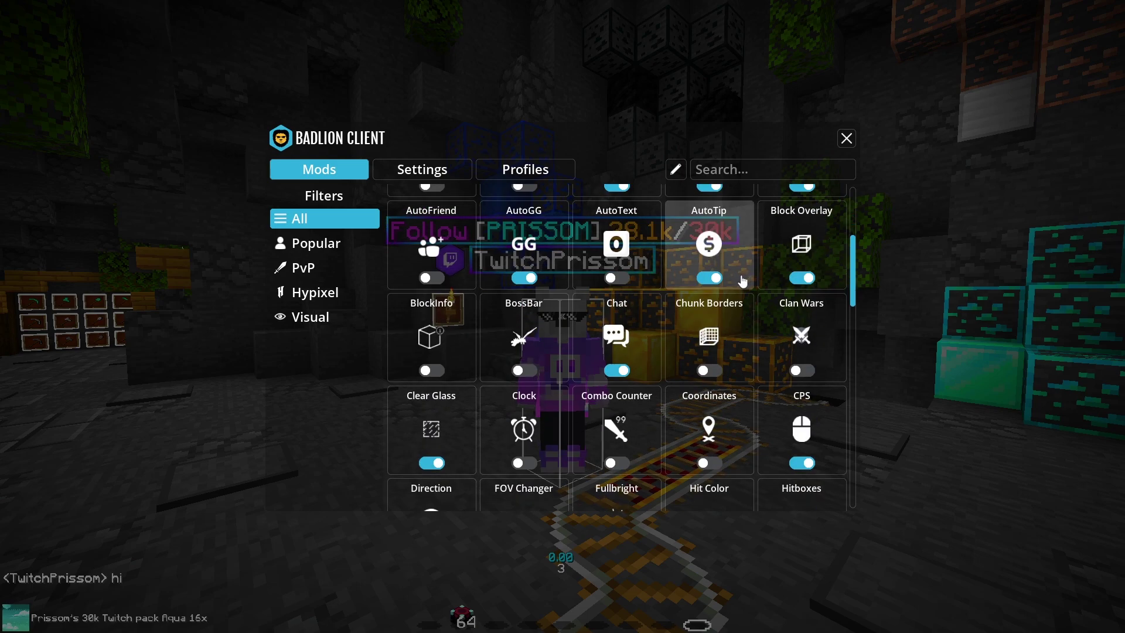
scroll(527, 352, "down", 2)
left_click(436, 350)
left_click(848, 196)
- Open the FOV Changer mod, examine its sprinting, speed, slowness and flying FOV options, and return to the list
scroll(499, 375, "down", 4)
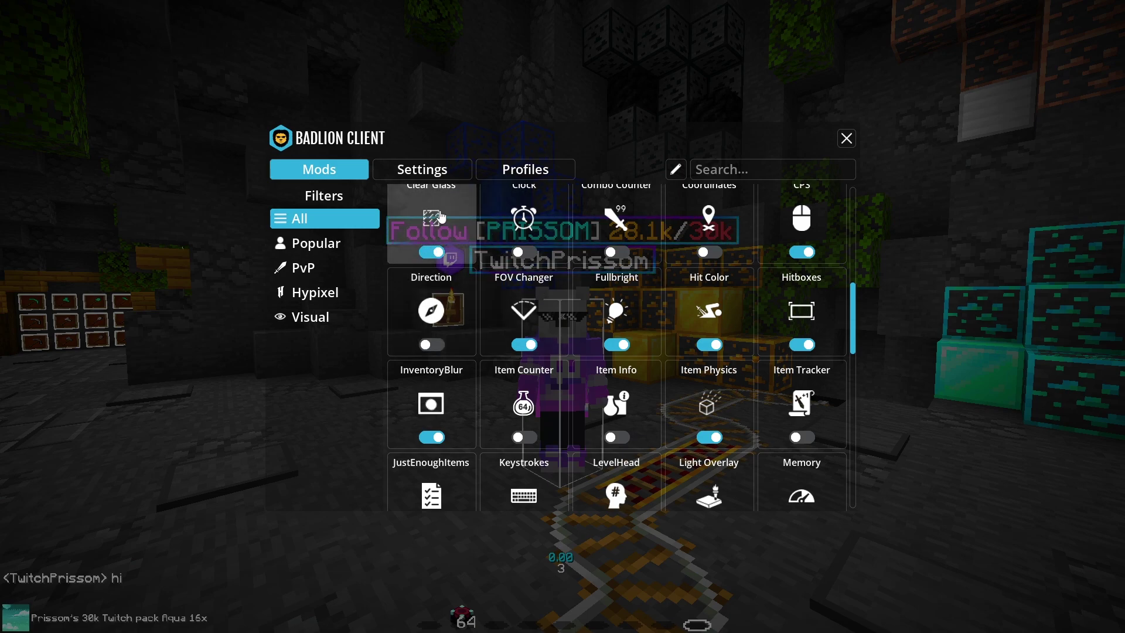
left_click(516, 305)
scroll(815, 241, "down", 2)
scroll(815, 240, "up", 2)
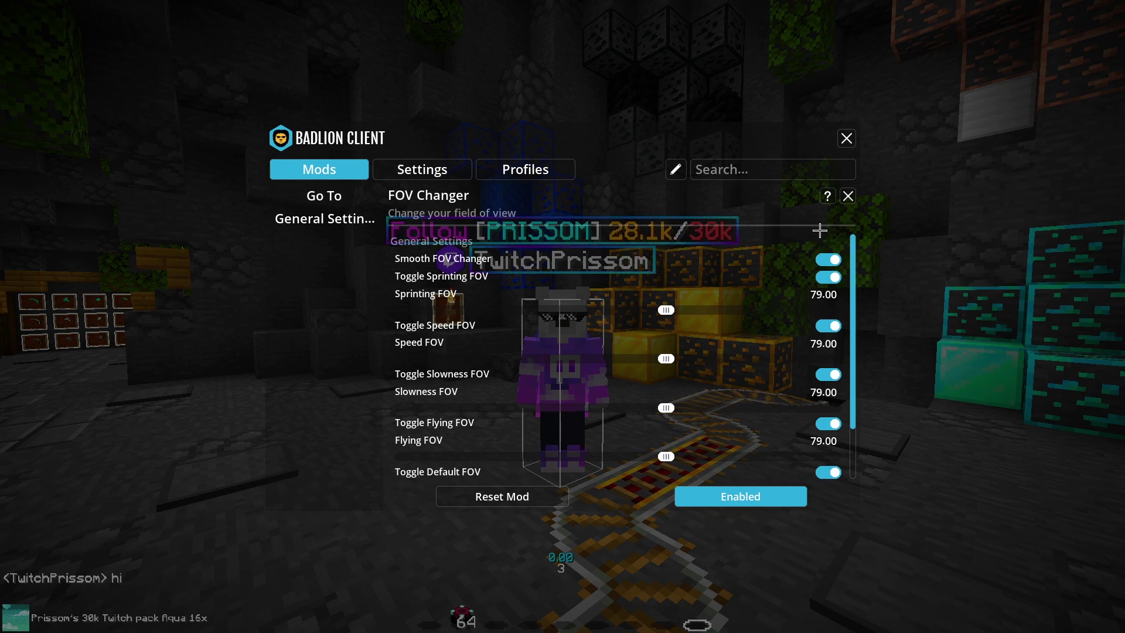
left_click(848, 196)
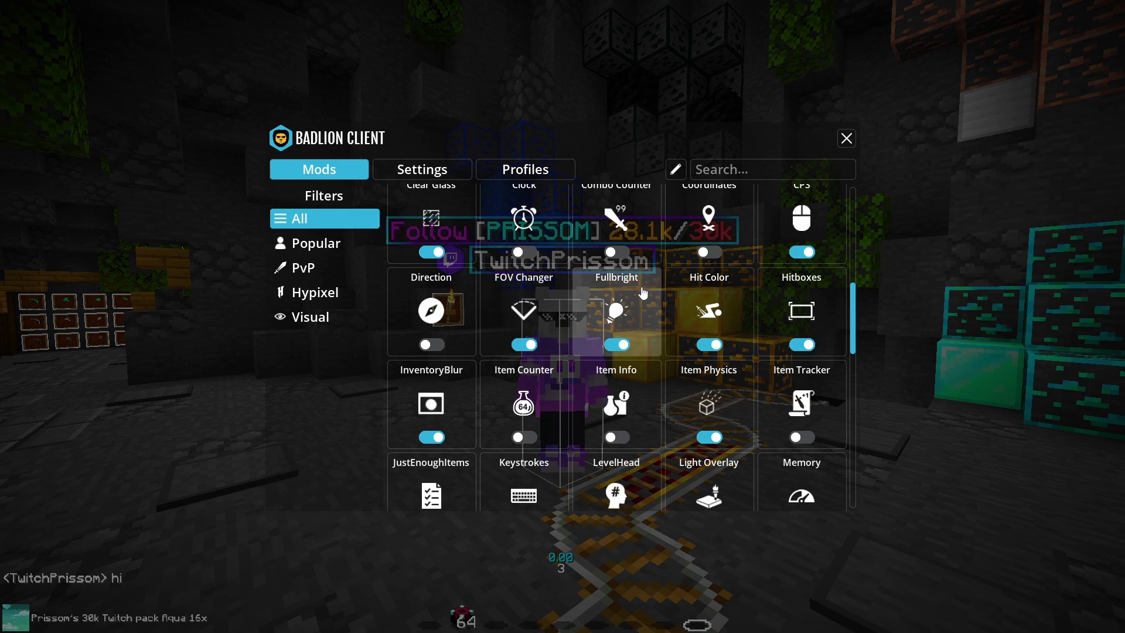
- Toggle the Fullbright mod off and back on
left_click(619, 346)
left_click(619, 345)
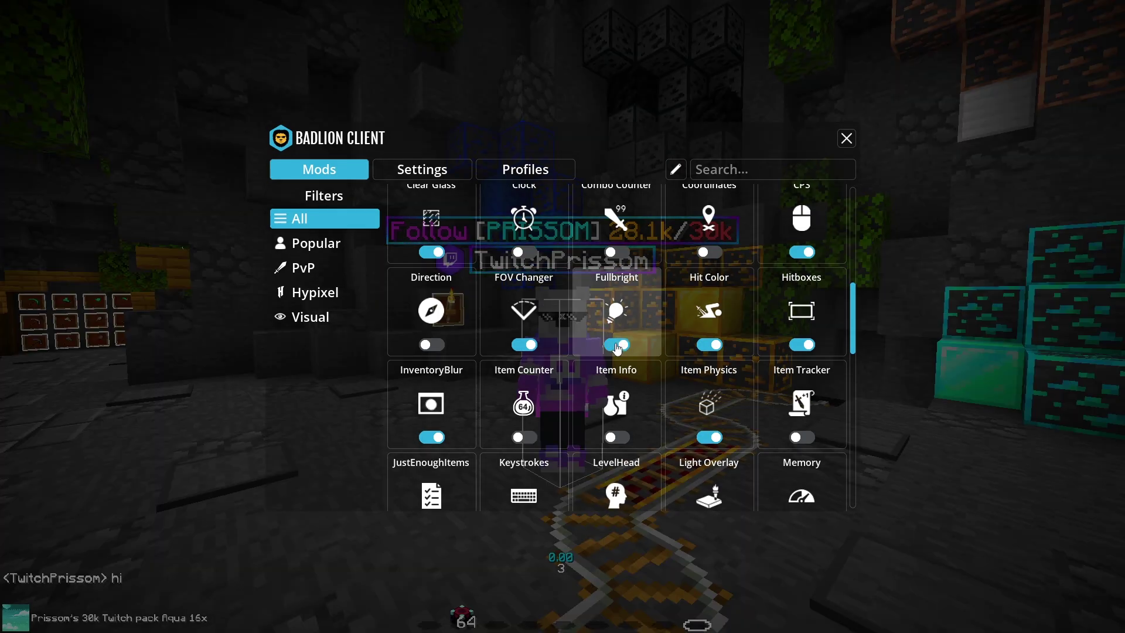
left_click(614, 345)
left_click(615, 344)
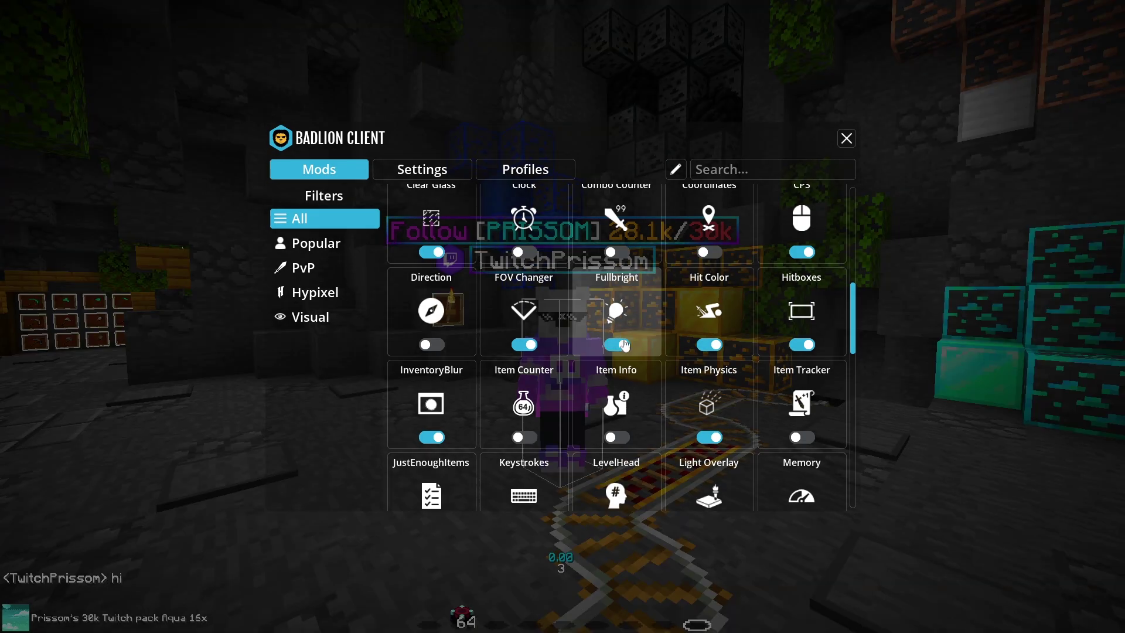
- Open the Hit Color mod, inspect its damage animation colour and return to the mod list
scroll(731, 272, "down", 1)
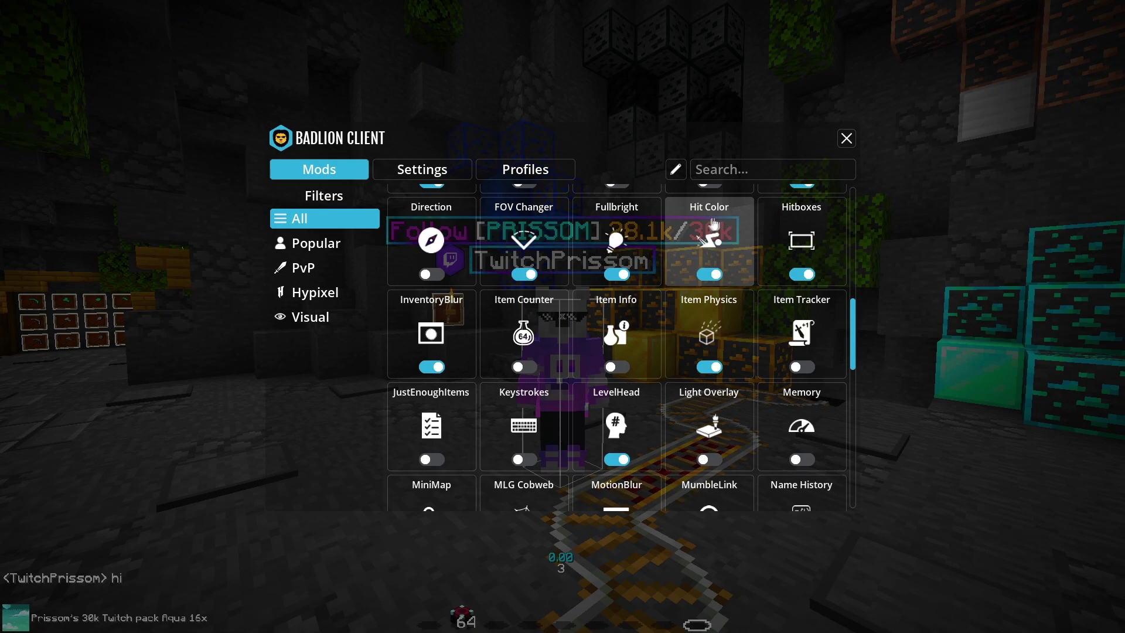
left_click(711, 252)
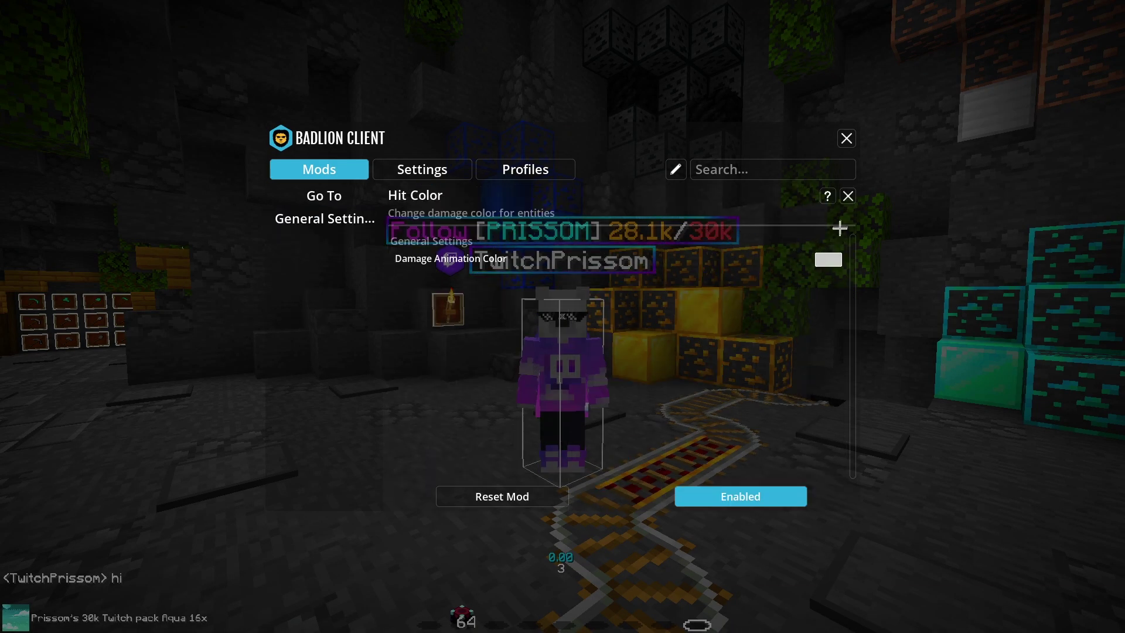
left_click(828, 259)
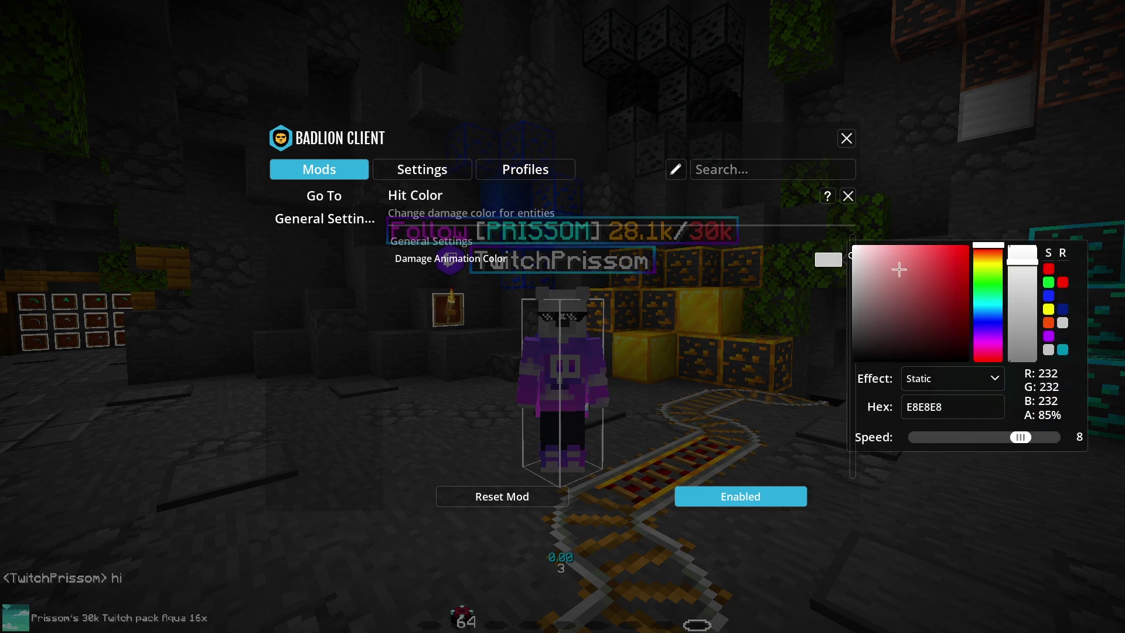
left_click(848, 197)
left_click(847, 196)
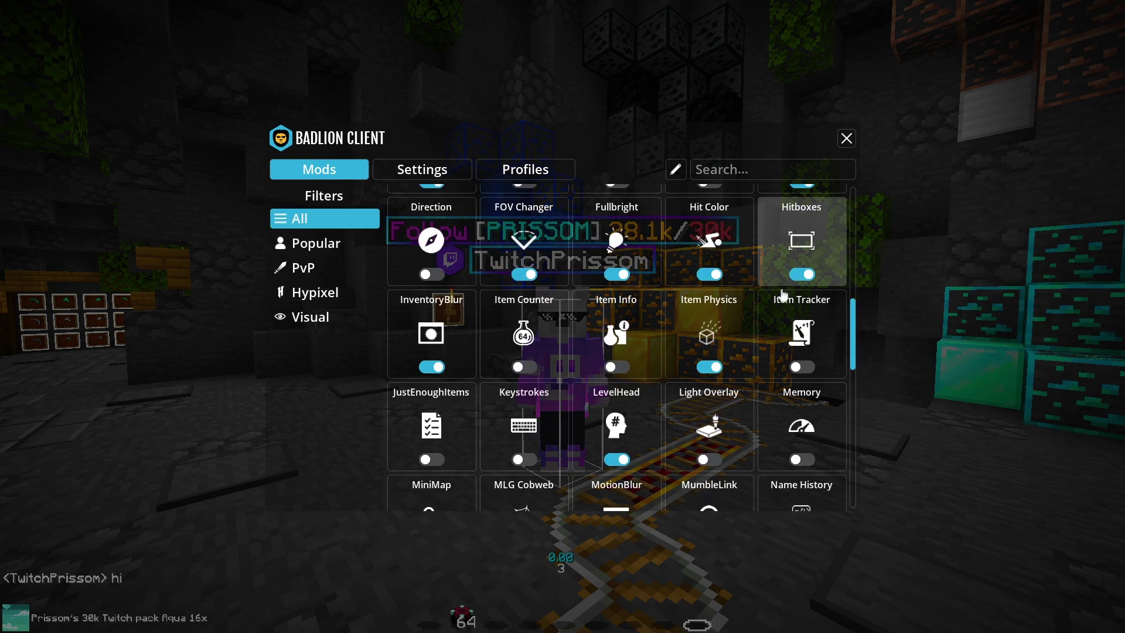
- Search the creative inventory for "cr" and put a creeper spawn egg and a stone sword in the hotbar
key("Escape")
key("e")
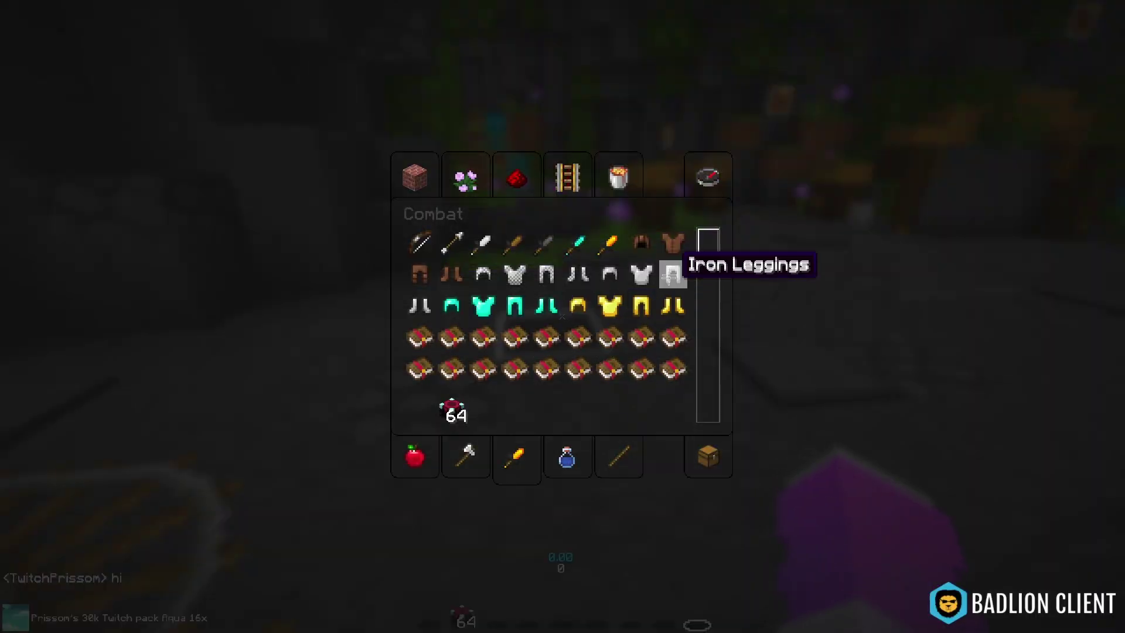
left_click(706, 177)
type("b")
key("BackSpace")
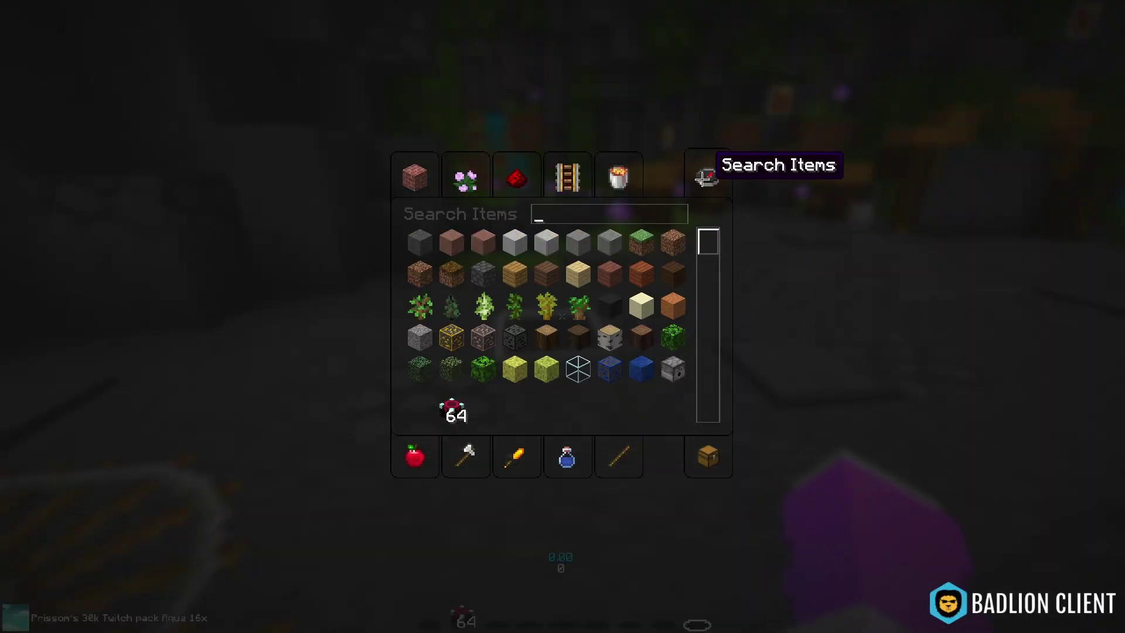
type("cr1")
left_click(517, 453)
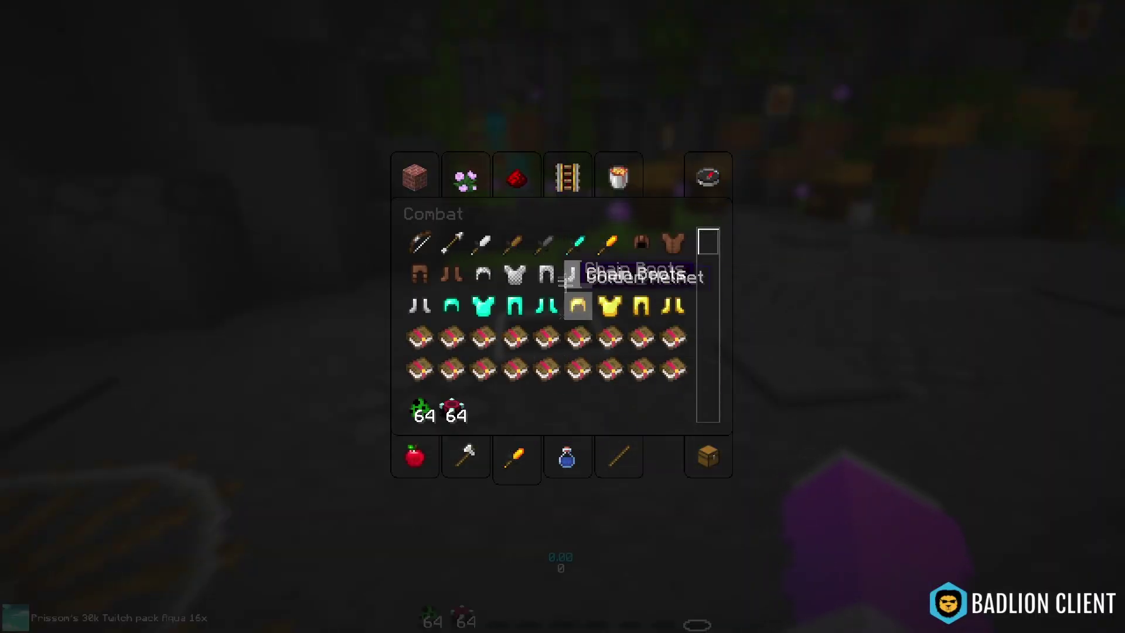
key("e")
- Spawn a creeper in front of the character with the spawn egg, cycling through the camera perspectives
key("F5")
key("F5")
key("1")
right_click(562, 317)
key("F5")
key("F5")
key("F5")
key("F5")
key("3")
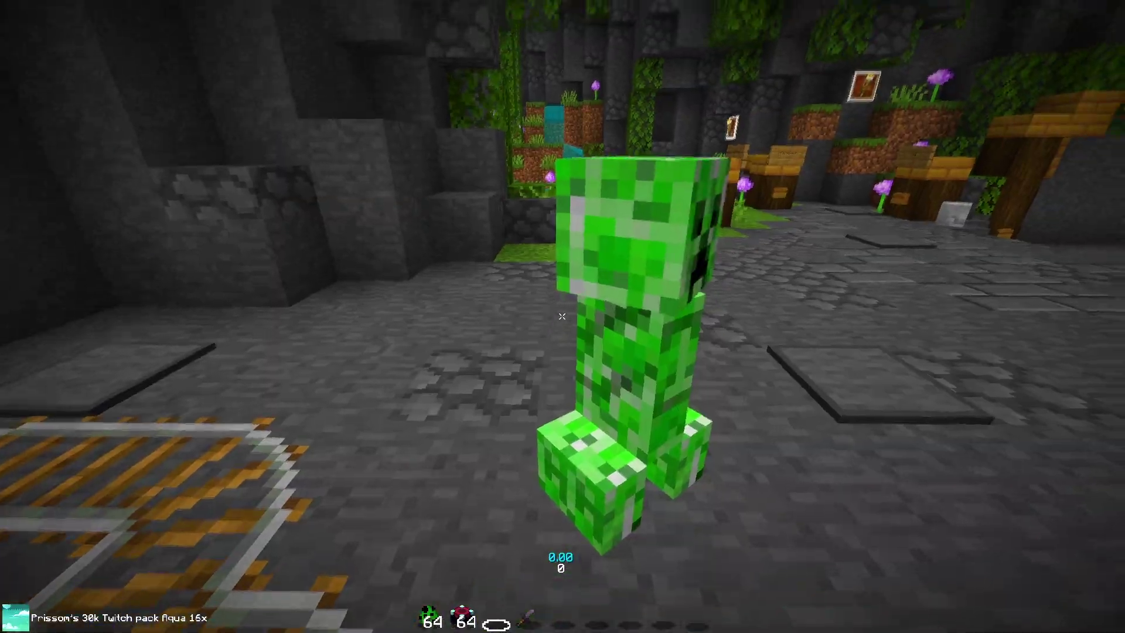
- Hit the creeper with the stone sword to demonstrate the hit colour, and switch to an empty hotbar slot
key("4")
left_click(562, 316)
left_click(562, 316)
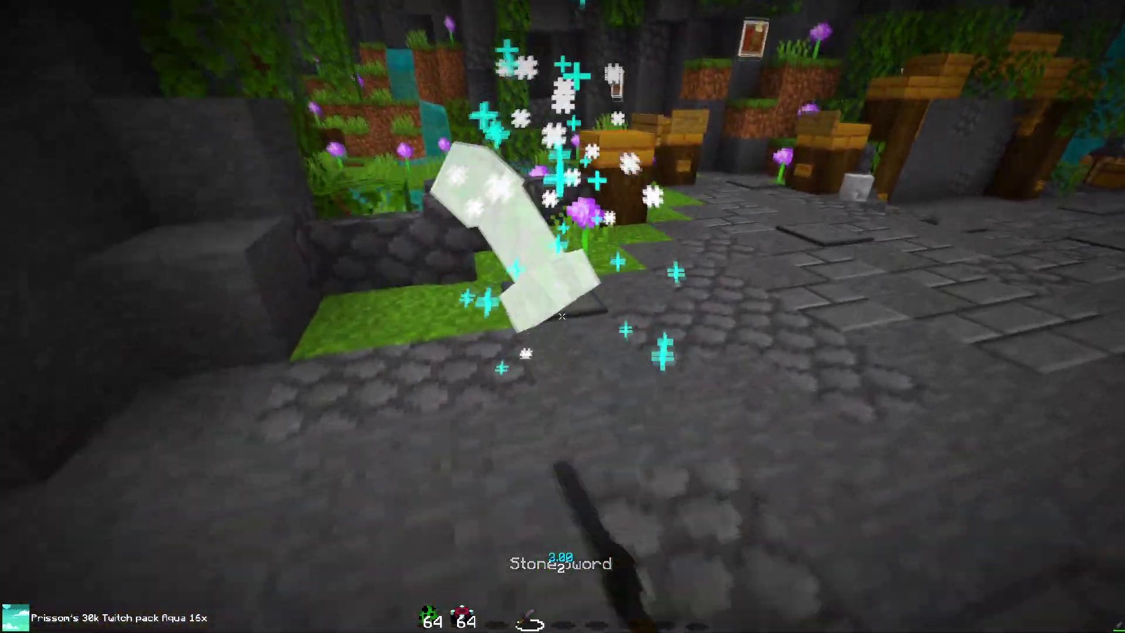
key("6")
- Reopen the mod list, open the Hitboxes mod and examine its hitbox options for projectiles, arrows, players and mobs
key("Shift_R")
scroll(794, 303, "down", 6)
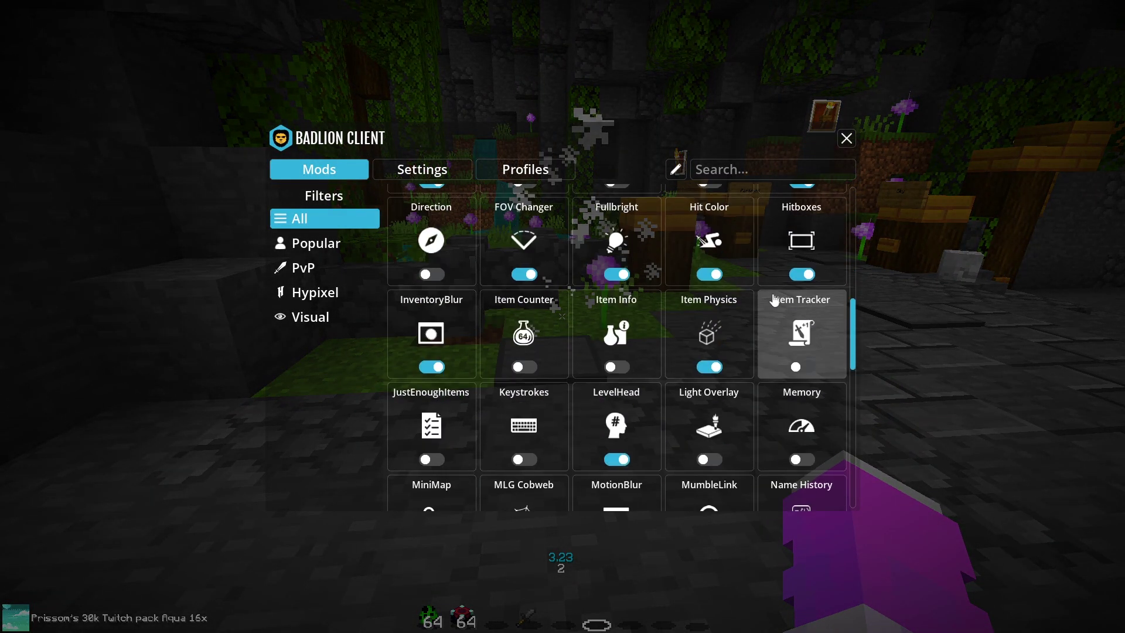
left_click(779, 308)
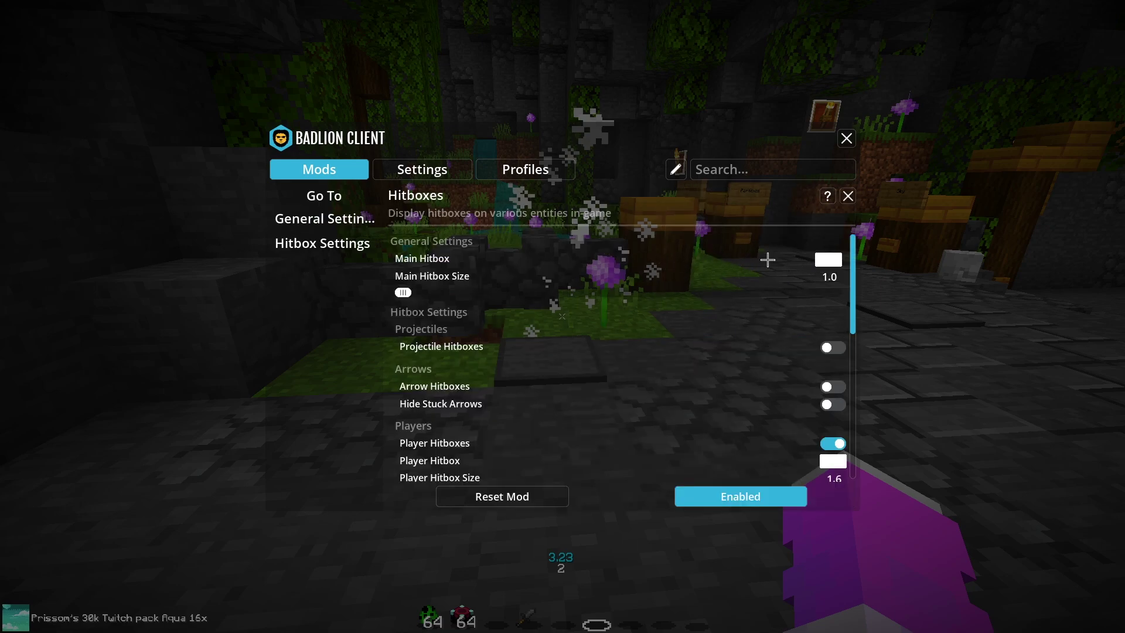
scroll(827, 266, "down", 5)
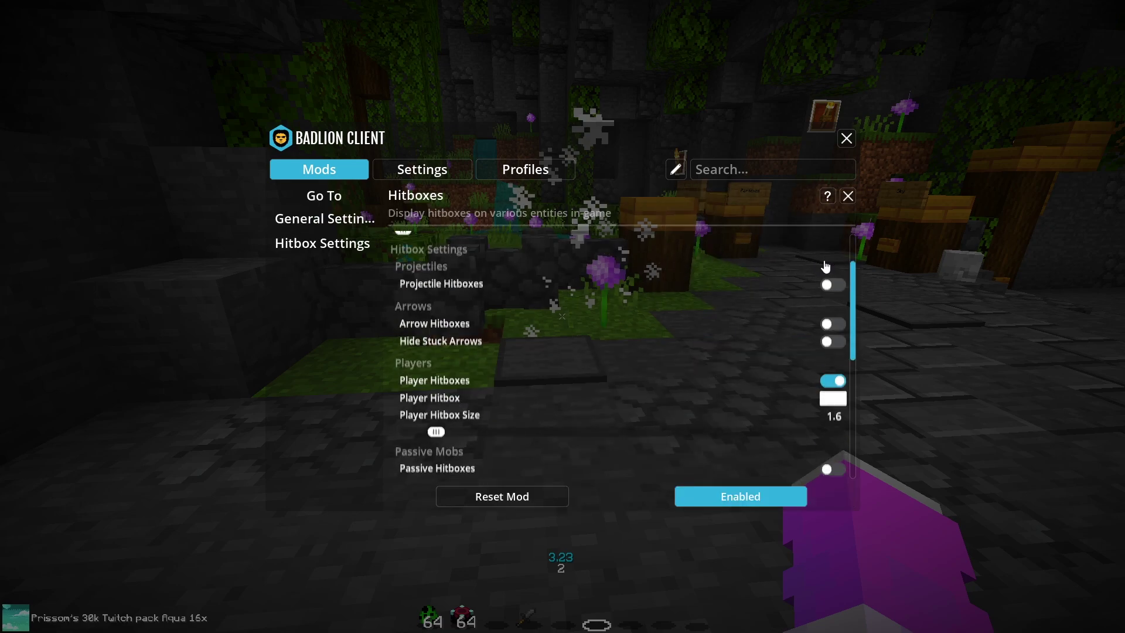
scroll(829, 266, "down", 2)
scroll(835, 275, "up", 3)
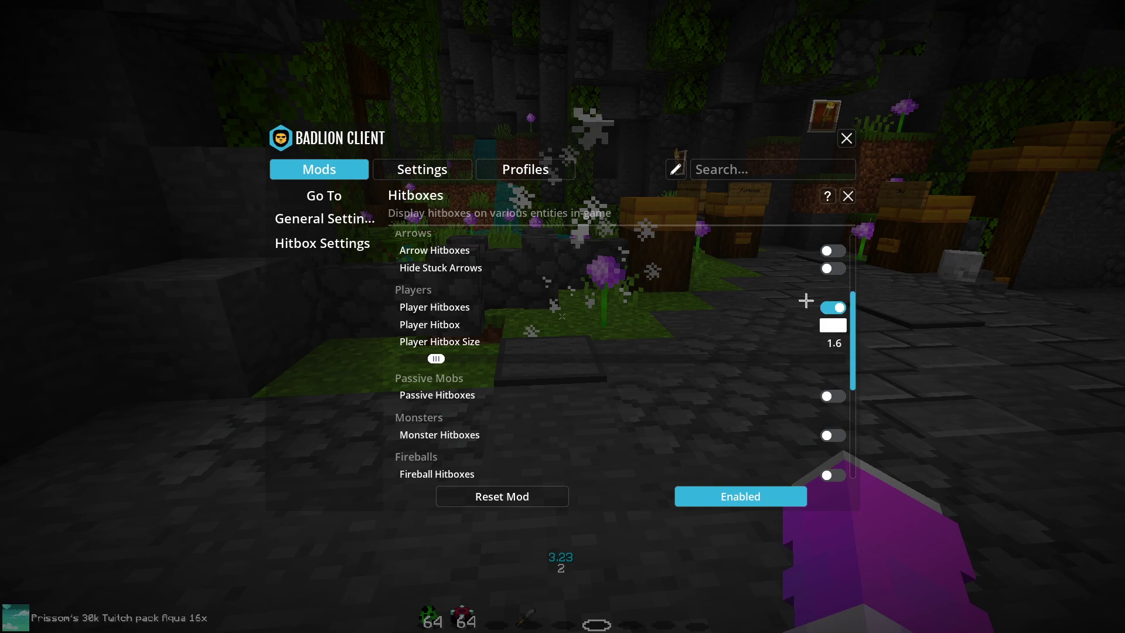
- Leave the Hitboxes settings and examine the InventoryBlur mod's blur amount, Dark Inventory and Old Blur options
left_click(847, 196)
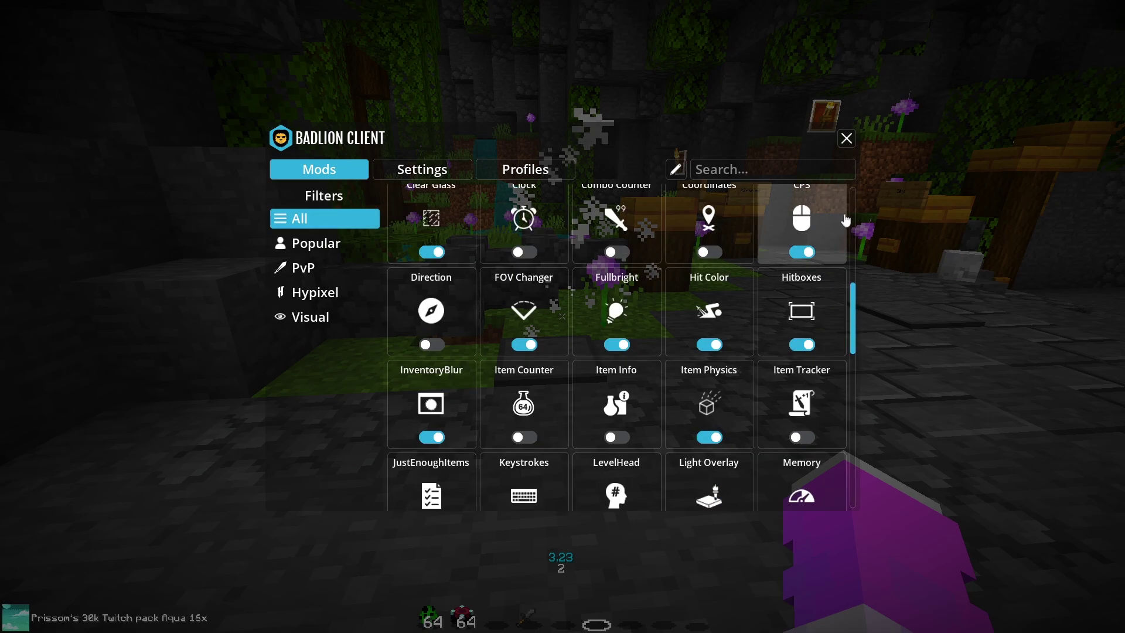
scroll(831, 254, "down", 1)
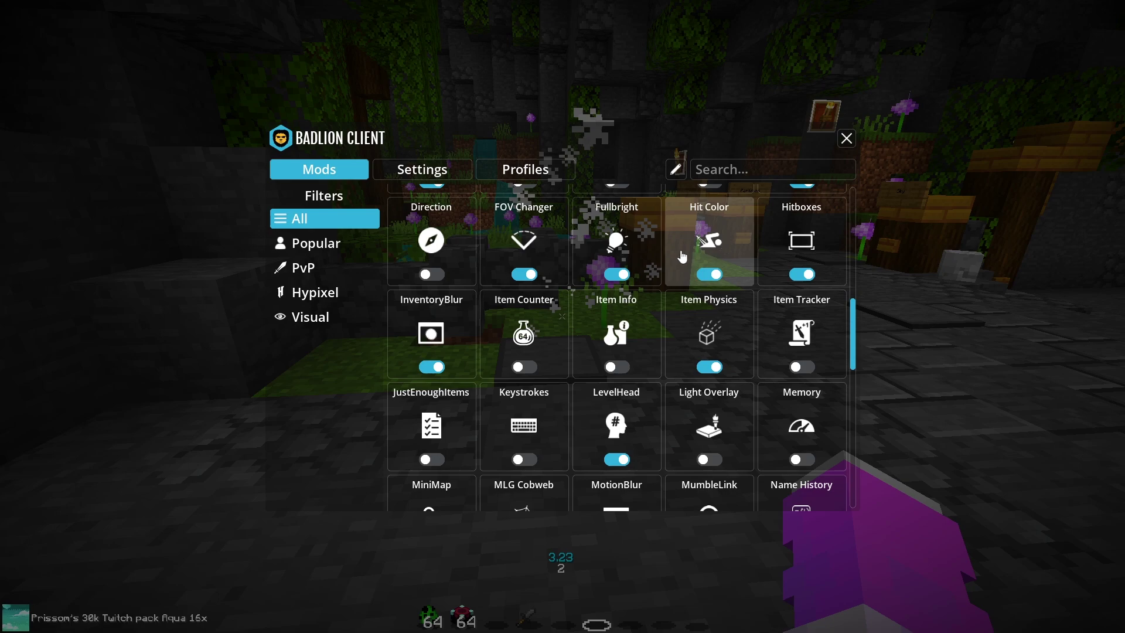
scroll(684, 256, "down", 1)
left_click(431, 264)
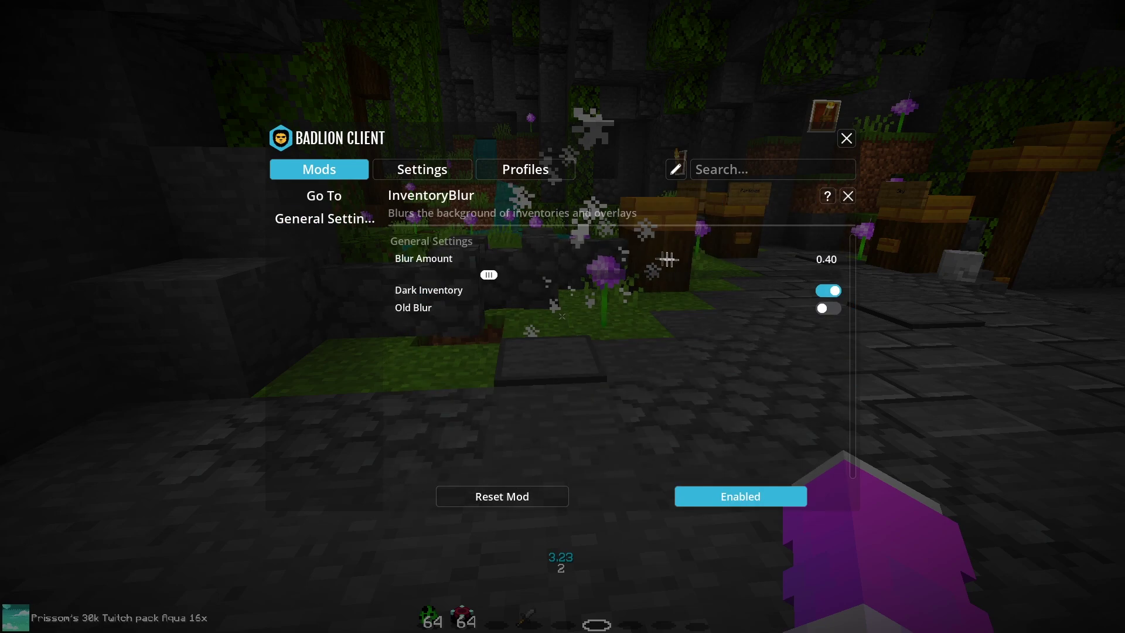
left_click(846, 196)
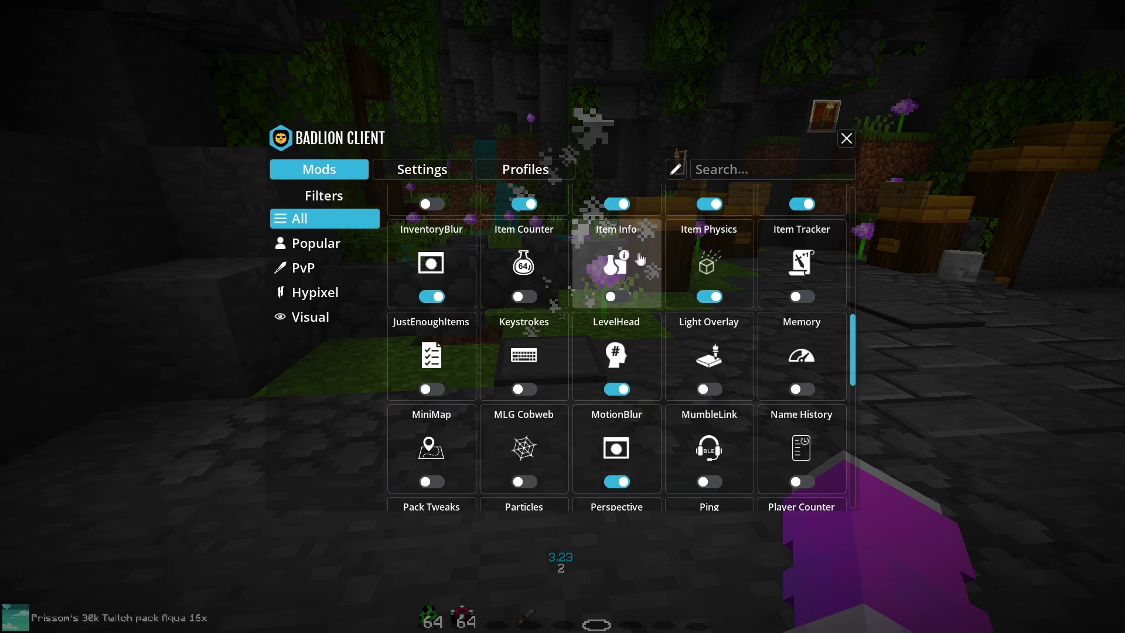
- Look through the Item Physics mod and the LevelHead mod, including the choices for LevelHead's displayed value
left_click(725, 262)
left_click(848, 194)
scroll(623, 268, "down", 1)
left_click(622, 269)
left_click(791, 295)
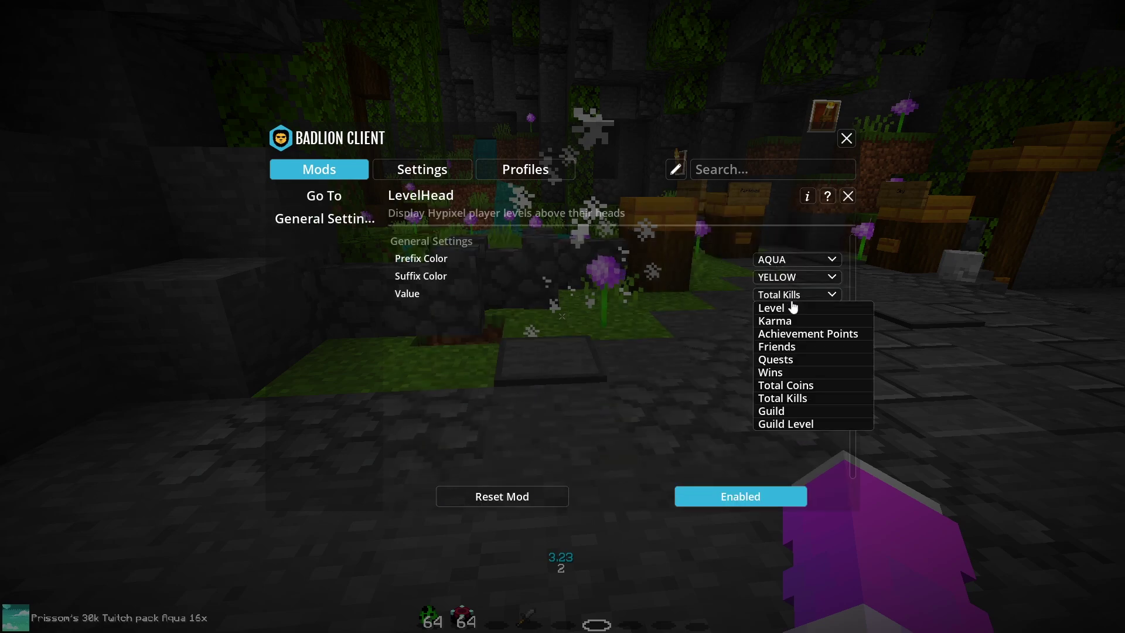
left_click(782, 295)
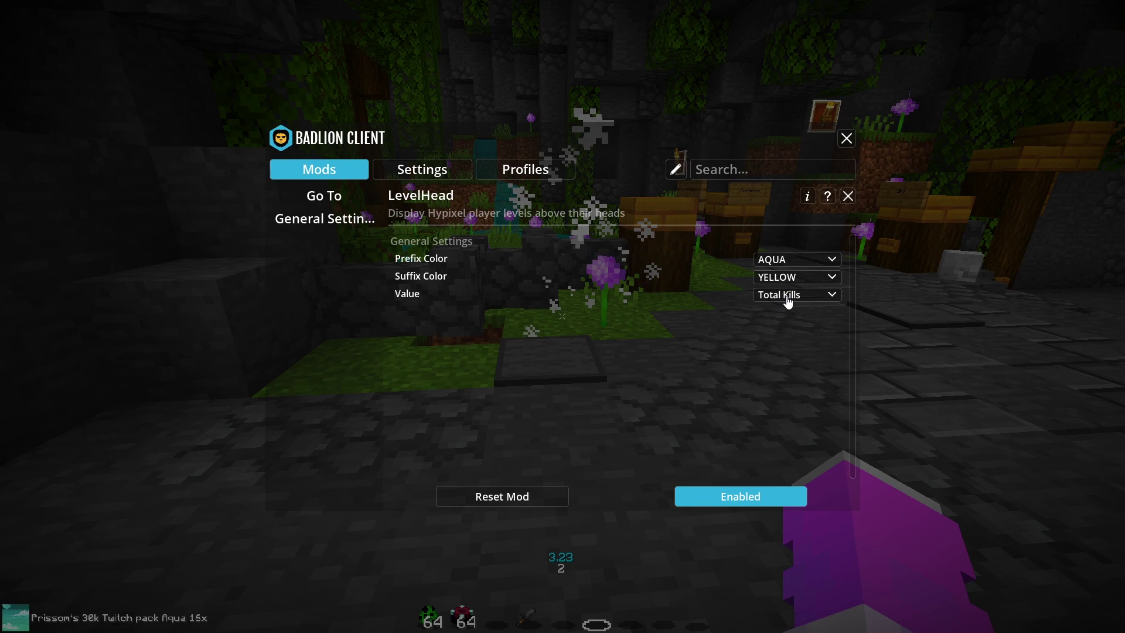
left_click(848, 196)
- Review the MotionBlur mod's blur settings and the Perspective mod's F5 Menu and keybind options
scroll(782, 261, "down", 1)
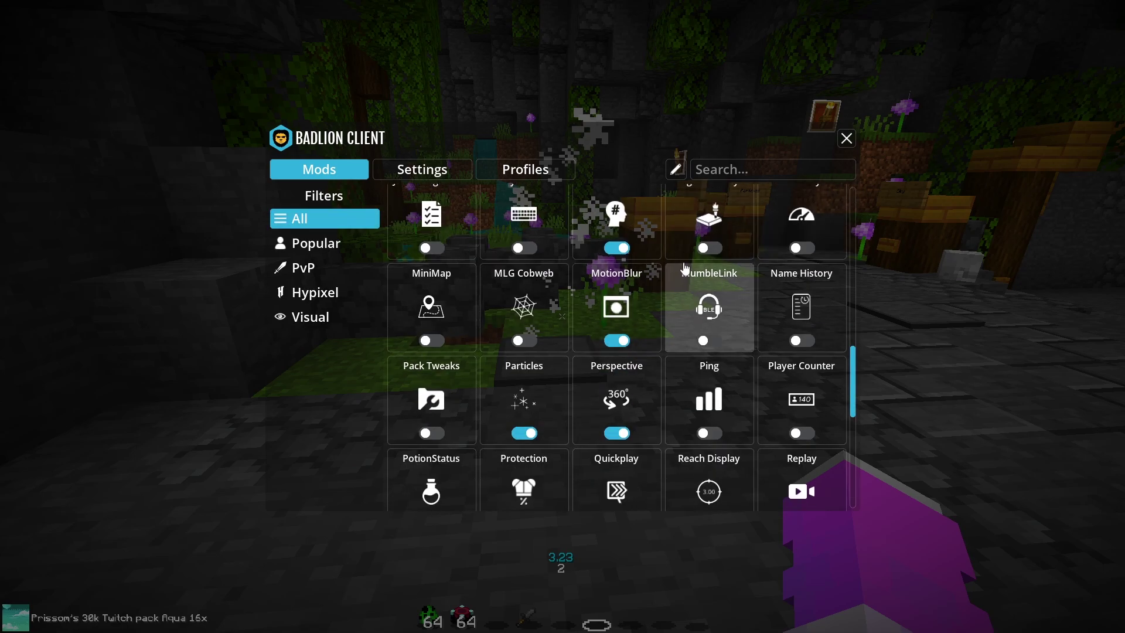
scroll(686, 268, "down", 1)
left_click(650, 240)
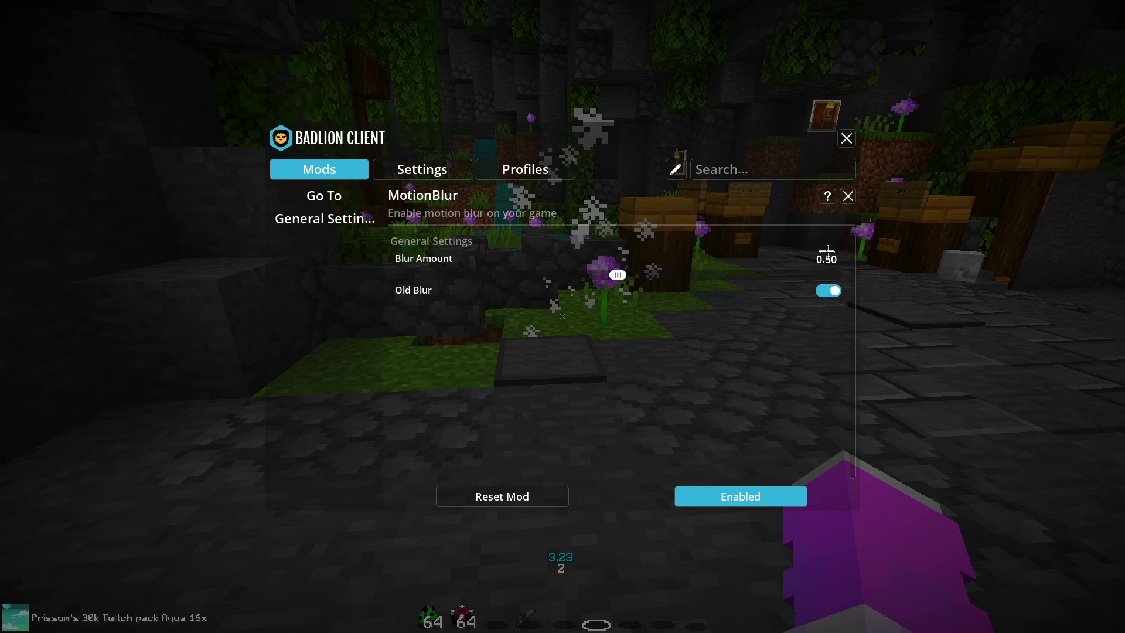
left_click(848, 195)
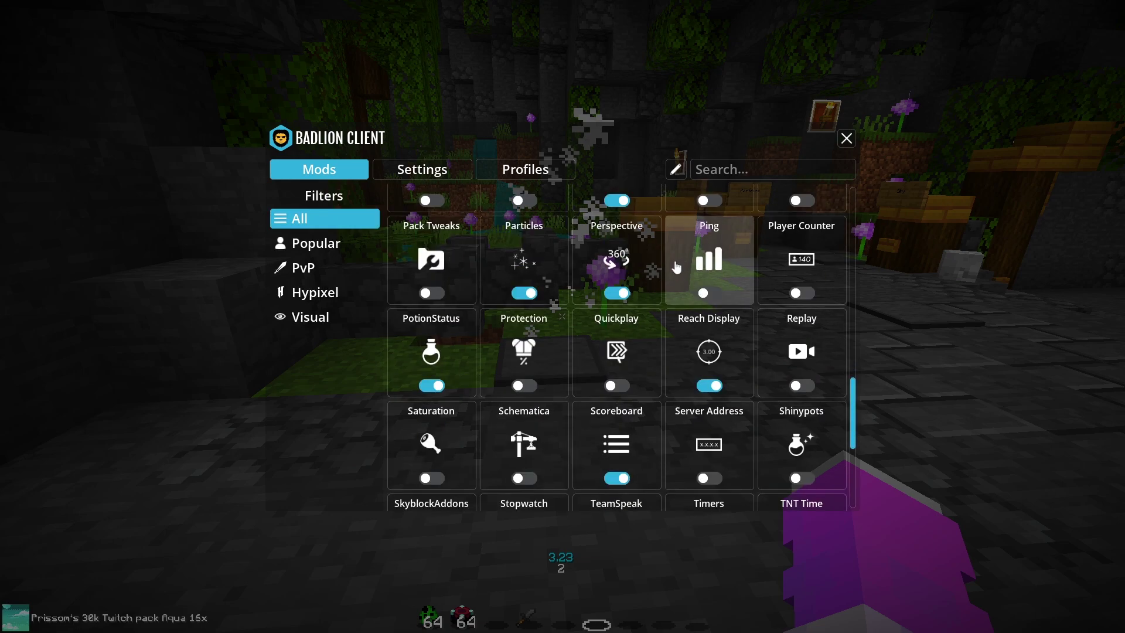
scroll(616, 258, "down", 1)
left_click(618, 219)
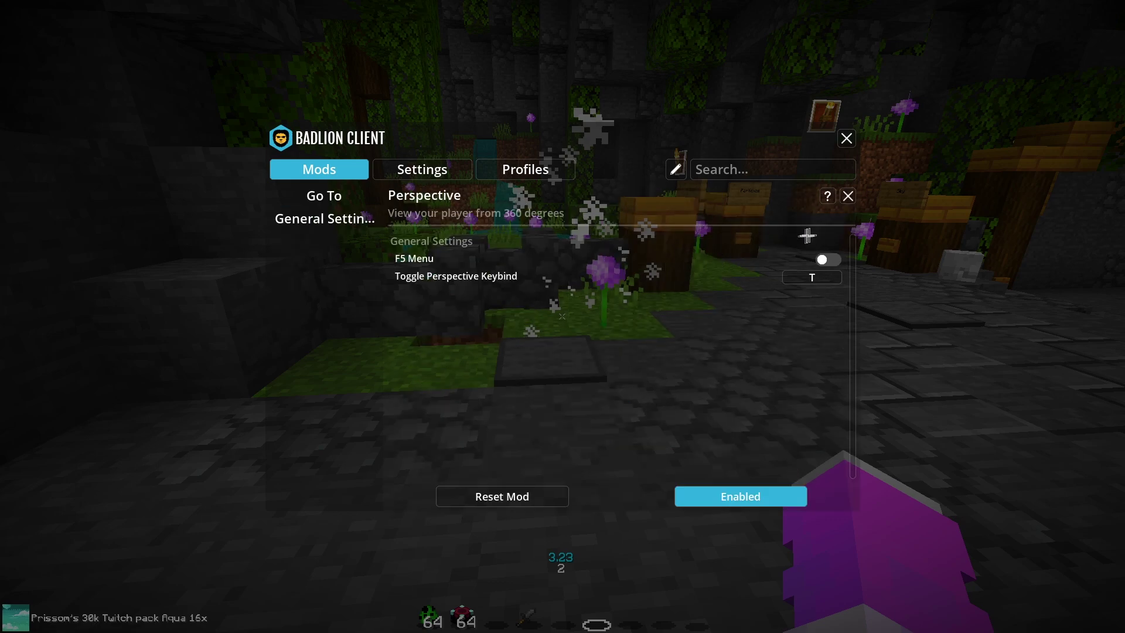
left_click(848, 195)
scroll(639, 246, "up", 1)
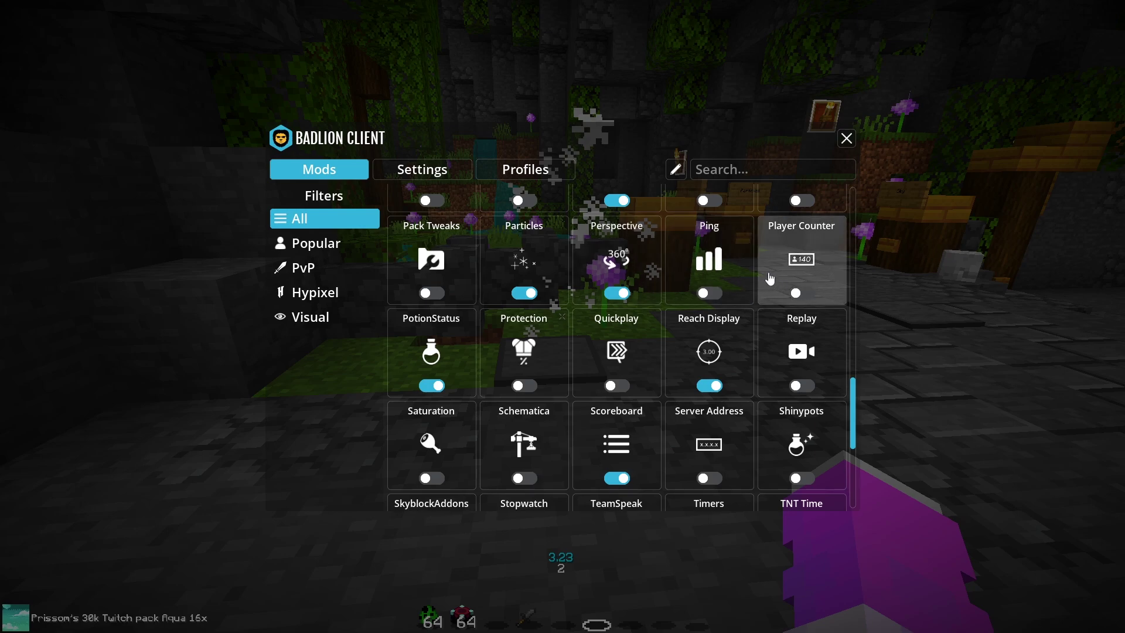
- Examine the PotionStatus mod's mode, colours and potion list, expanding the Luck potion's individual options
scroll(762, 280, "down", 1)
left_click(430, 275)
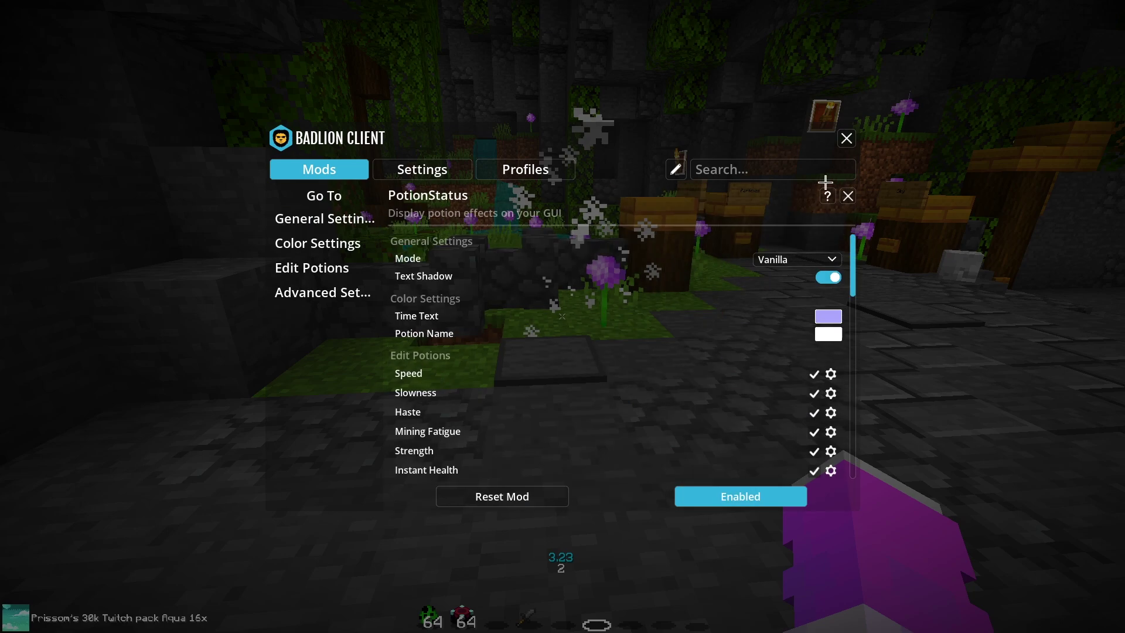
scroll(811, 270, "down", 10)
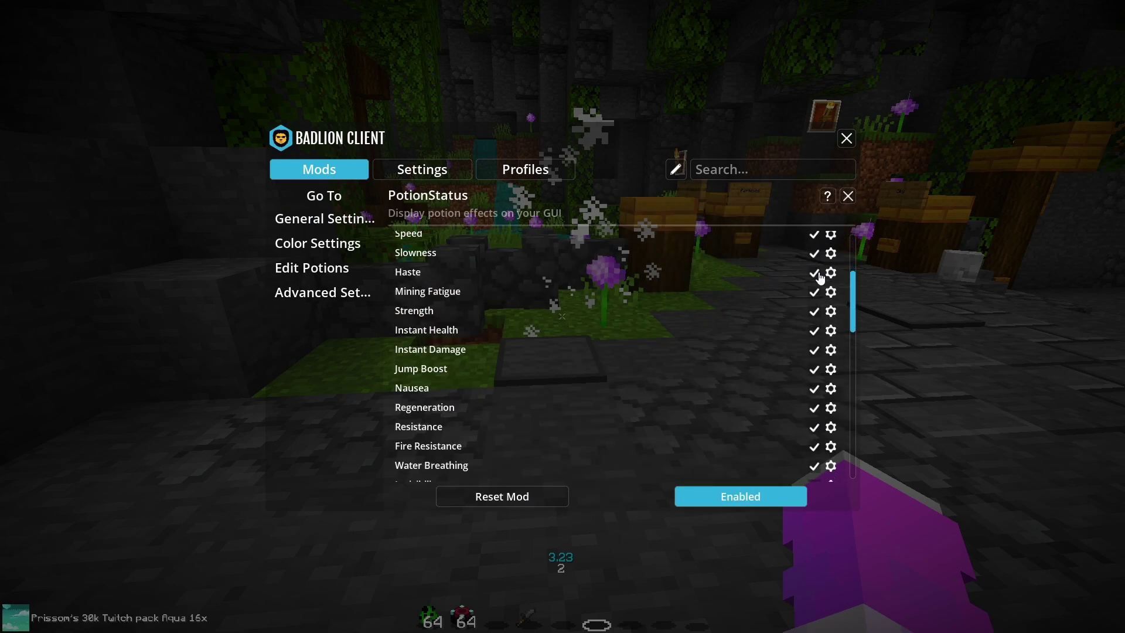
left_click(832, 296)
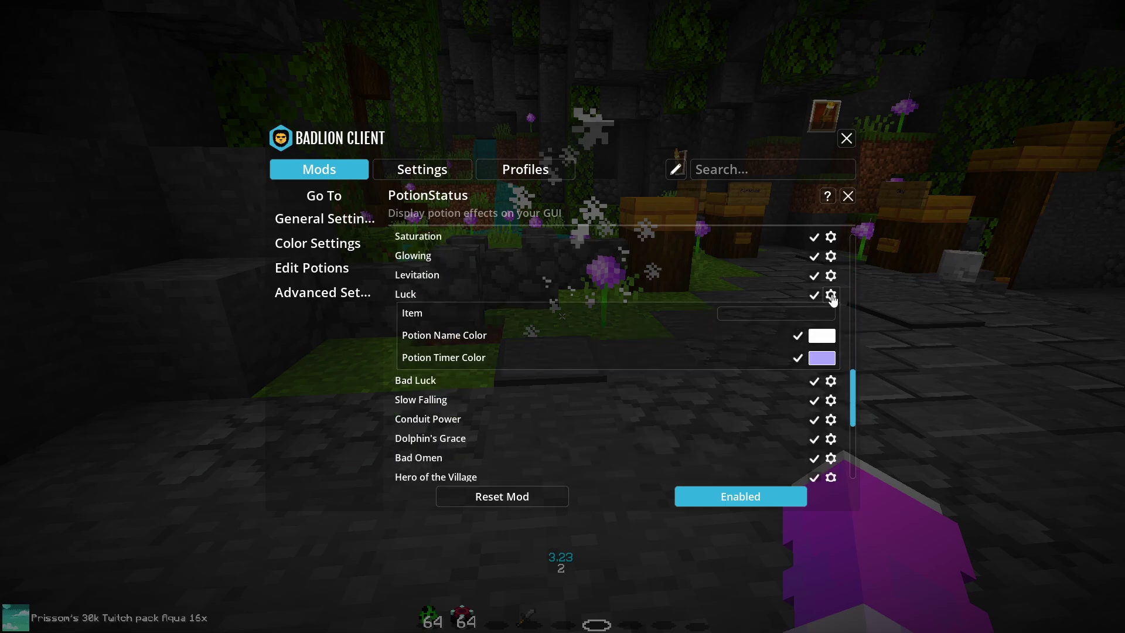
scroll(829, 287, "up", 10)
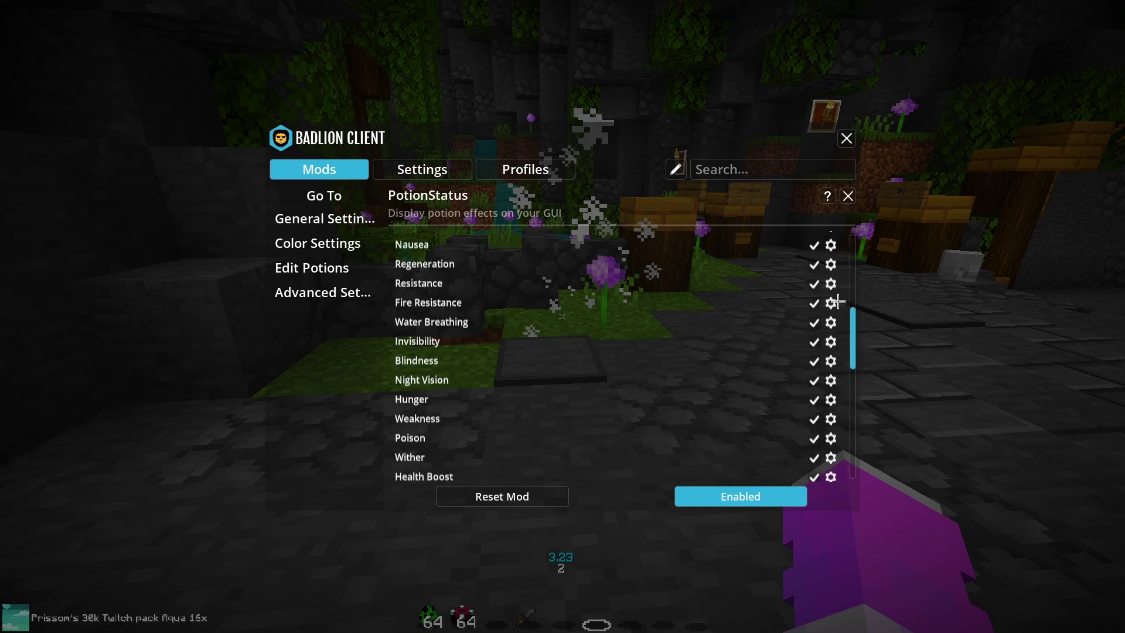
left_click(848, 196)
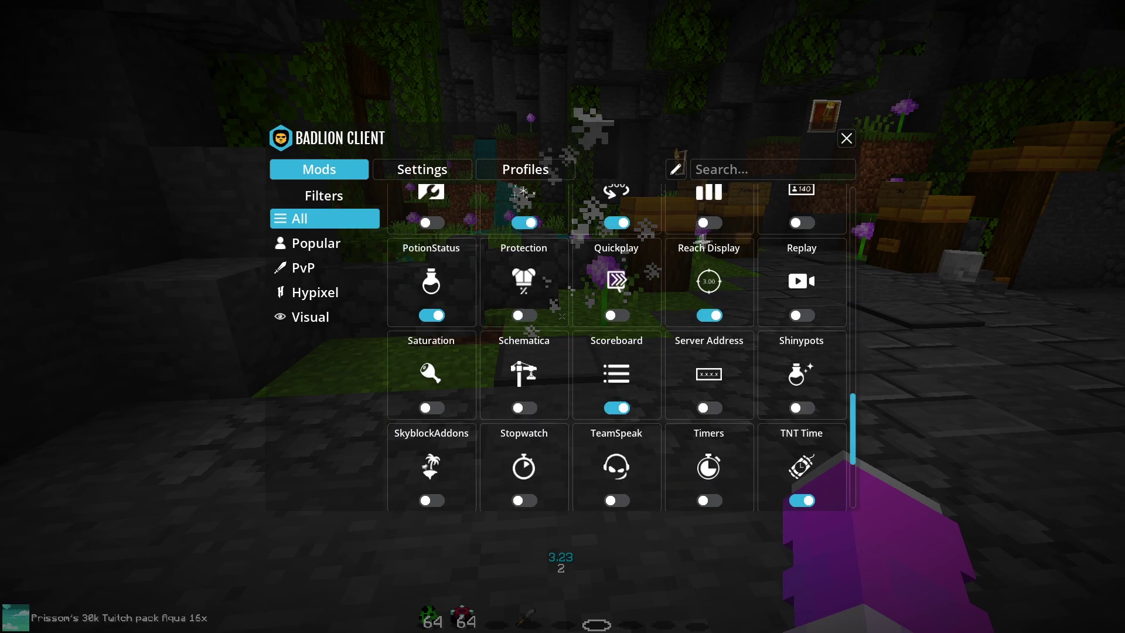
- Review the settings of the Reach Display mod and the Scoreboard mod
left_click(691, 282)
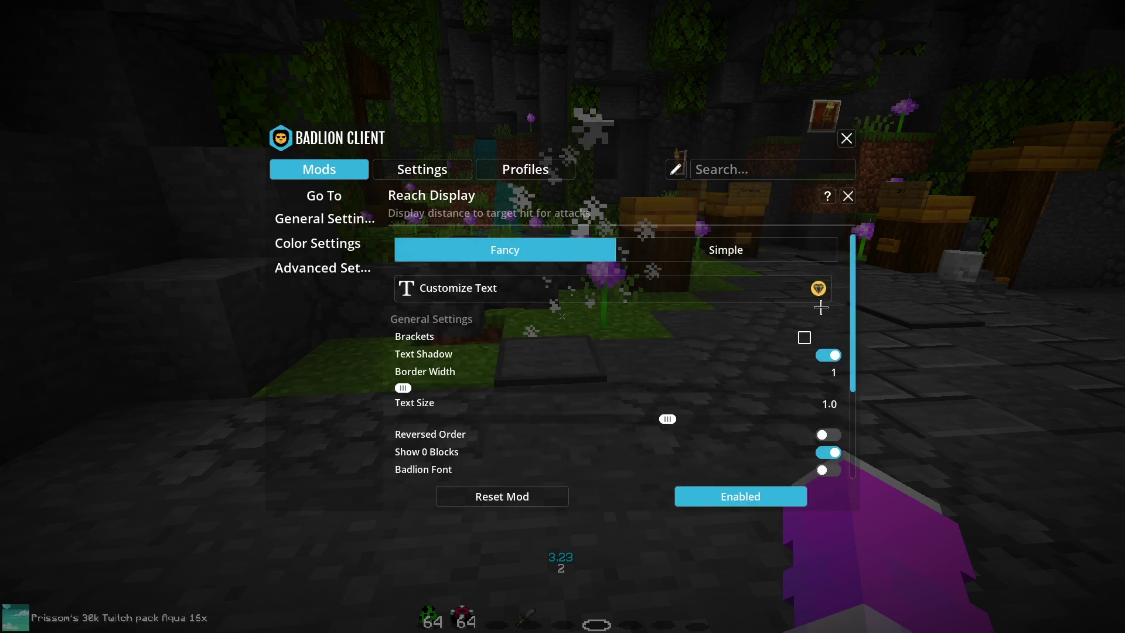
left_click(847, 196)
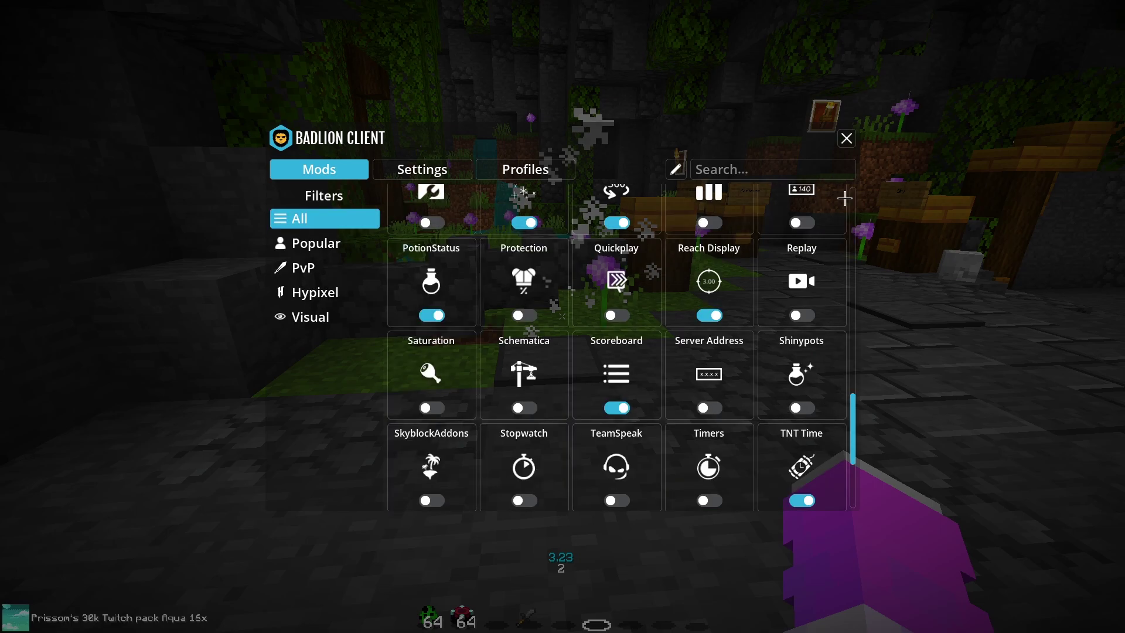
scroll(724, 268, "down", 1)
left_click(639, 282)
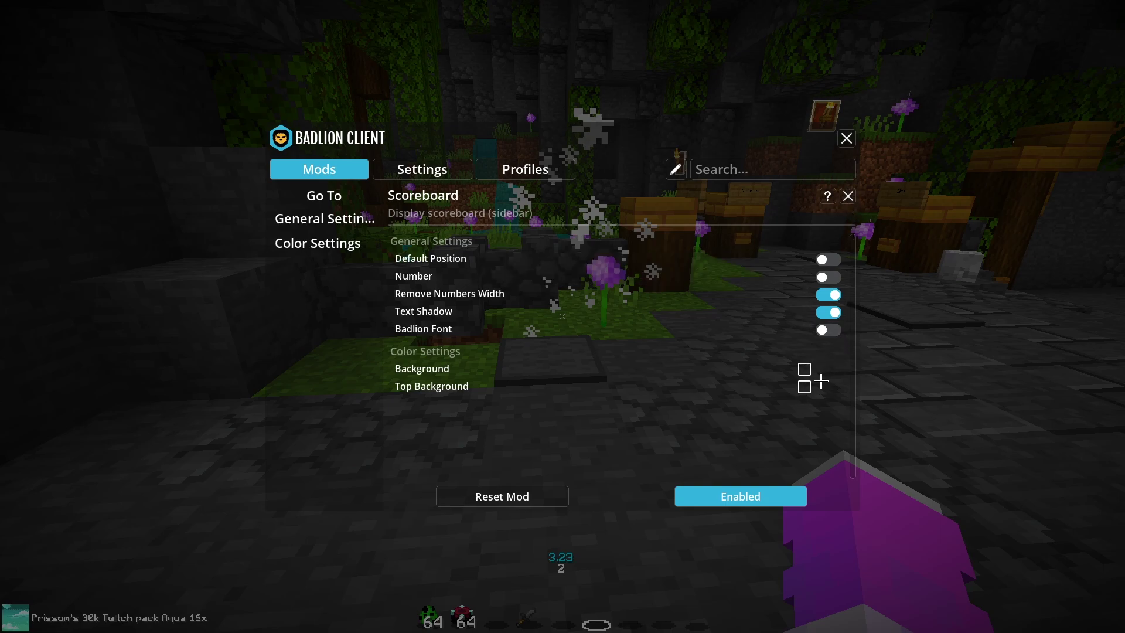
left_click(848, 196)
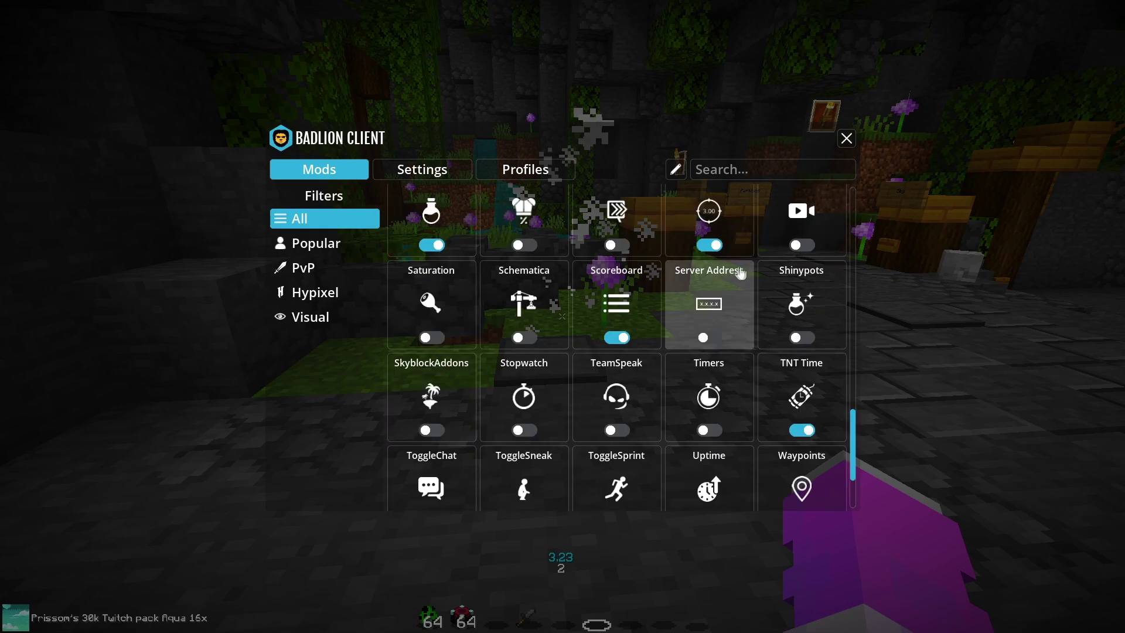
- Inspect the TNT Time mod's Dynamic Color setting and its list of text colours
scroll(758, 296, "down", 2)
left_click(813, 318)
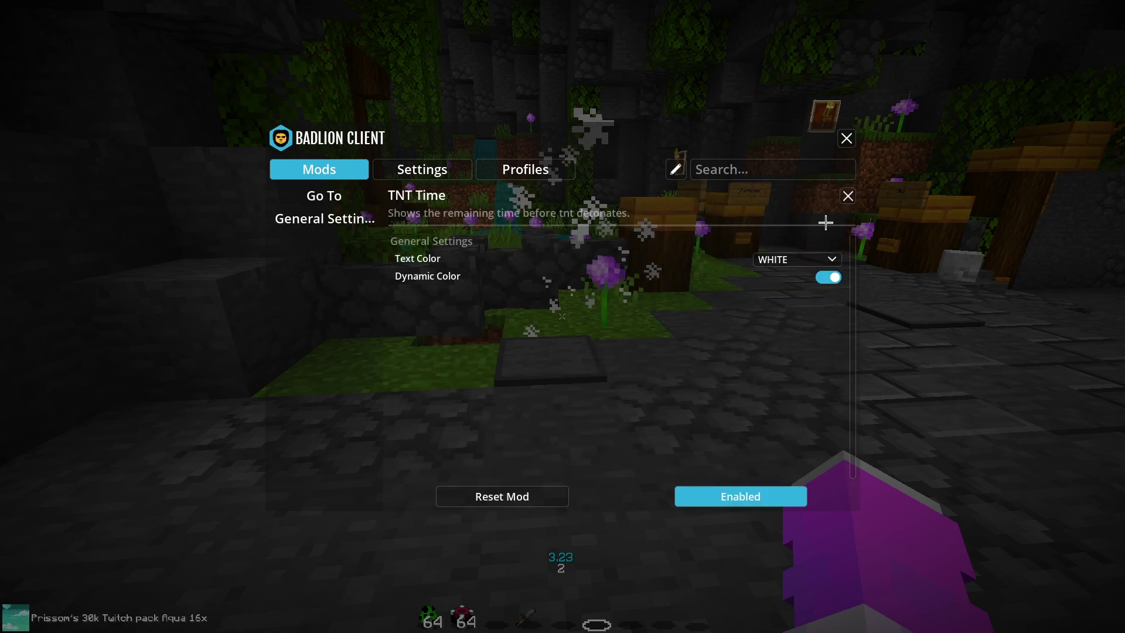
left_click(809, 262)
left_click(802, 262)
left_click(848, 196)
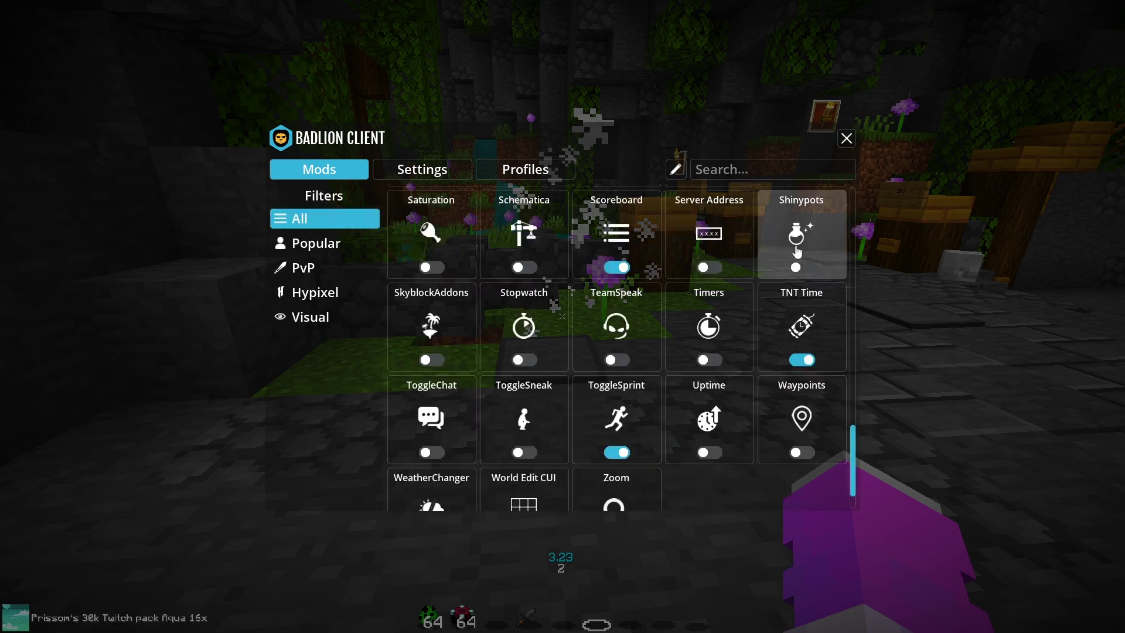
- Review the ToggleSprint mod's full settings and the Zoom mod's keybind, scroll and default zoom options
scroll(837, 260, "down", 1)
left_click(616, 367)
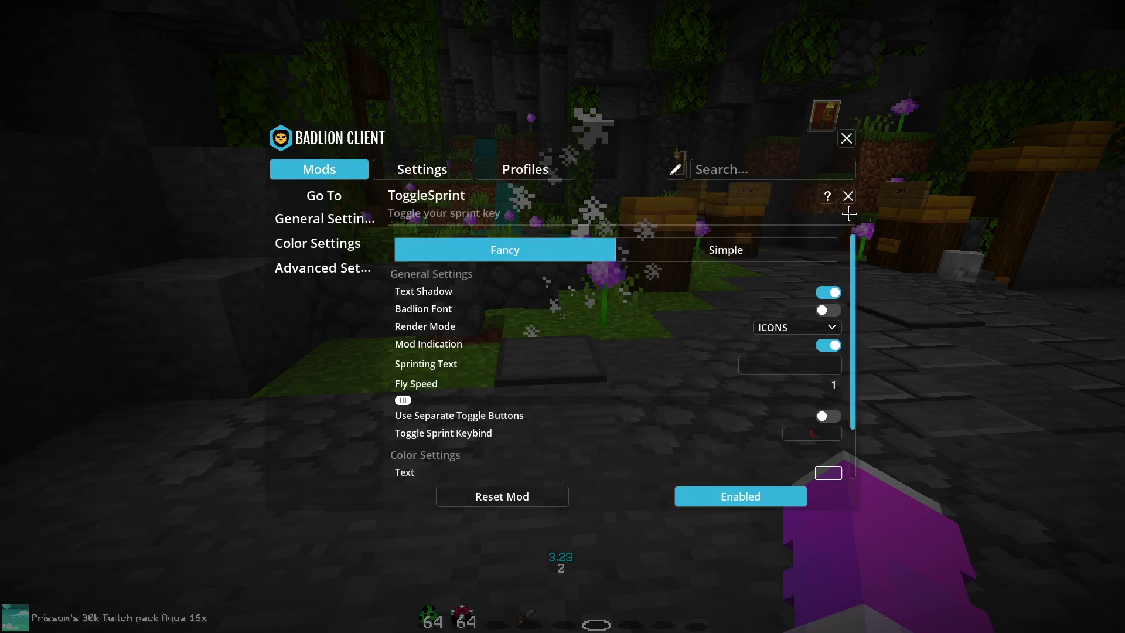
scroll(819, 258, "down", 1)
scroll(823, 257, "up", 1)
left_click(848, 196)
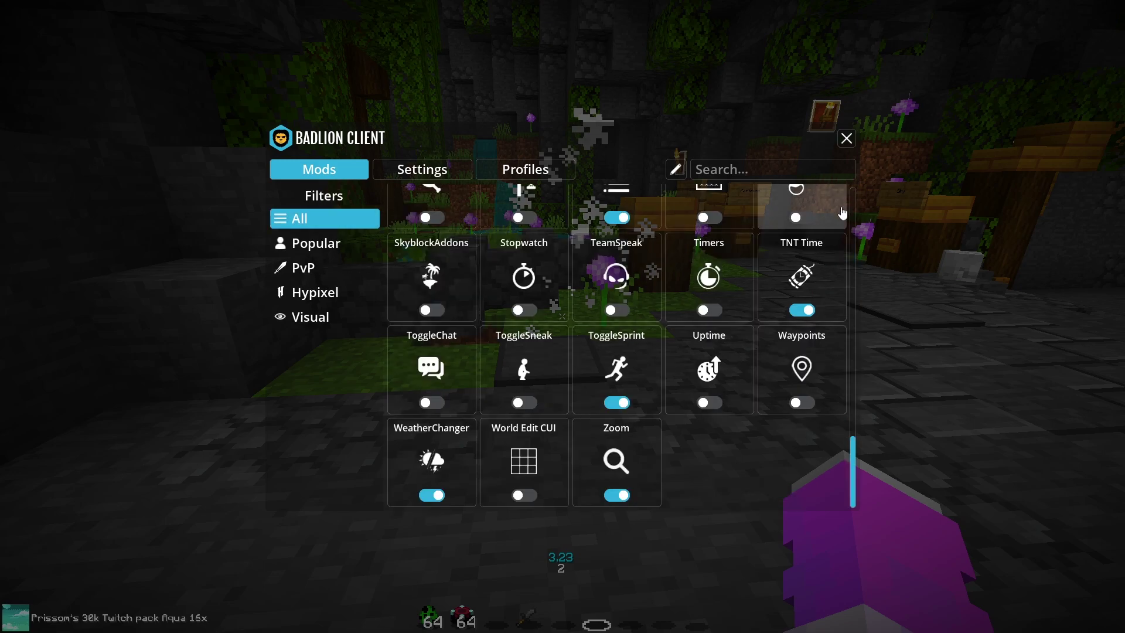
left_click(623, 461)
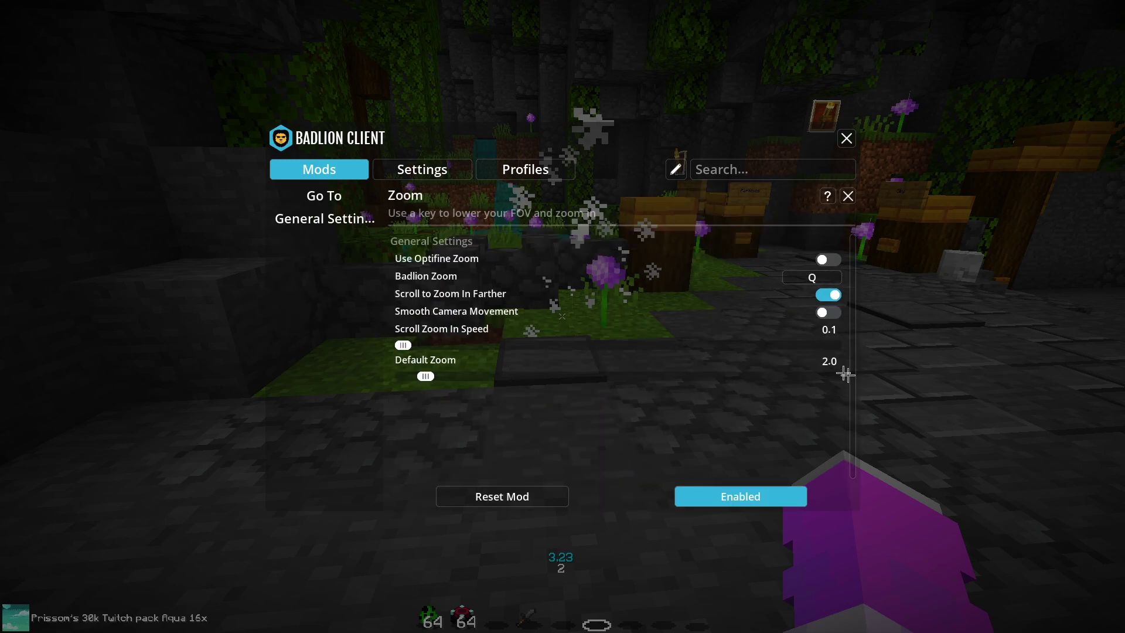
left_click(848, 197)
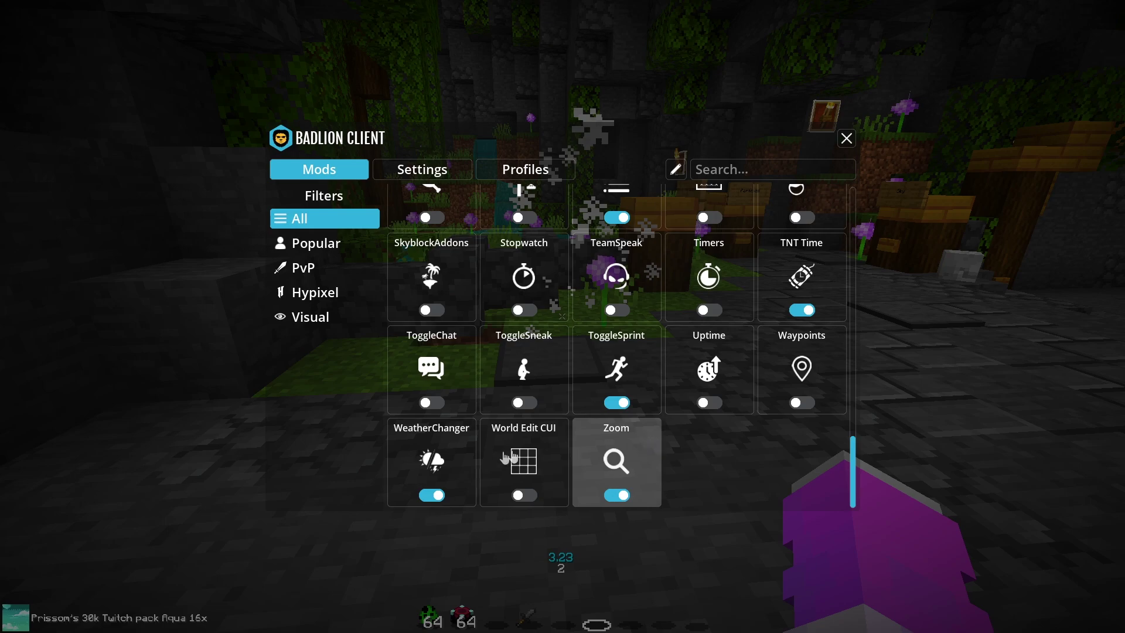
- Examine the WeatherChanger mod's weather choices and its precipitation and lightning settings, keeping the weather on Clear
left_click(460, 446)
left_click(797, 259)
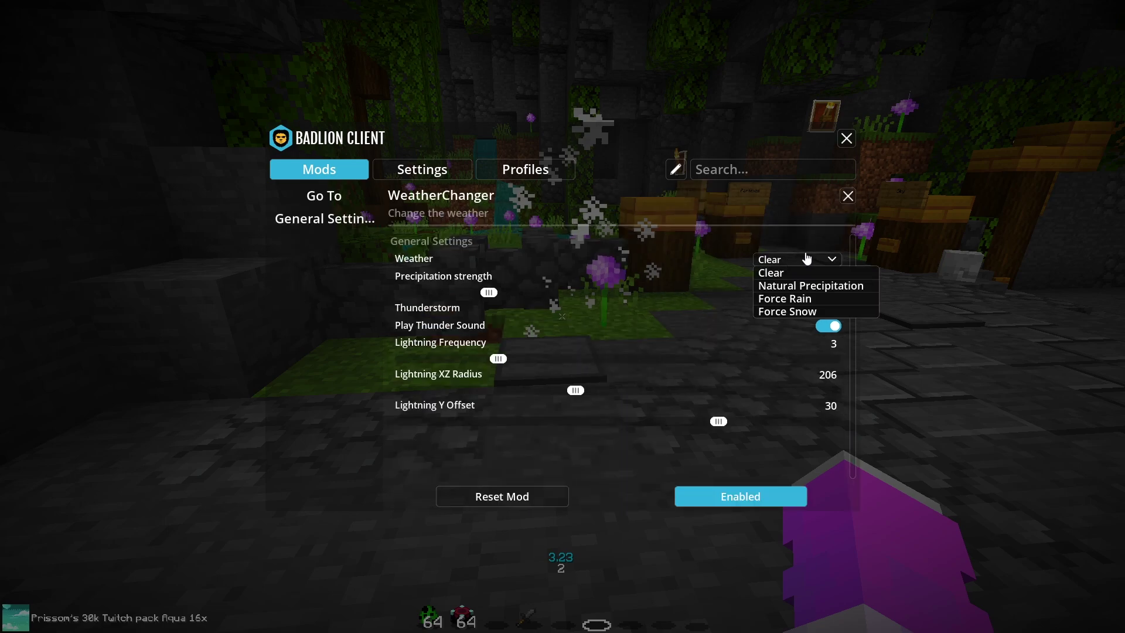
left_click(800, 237)
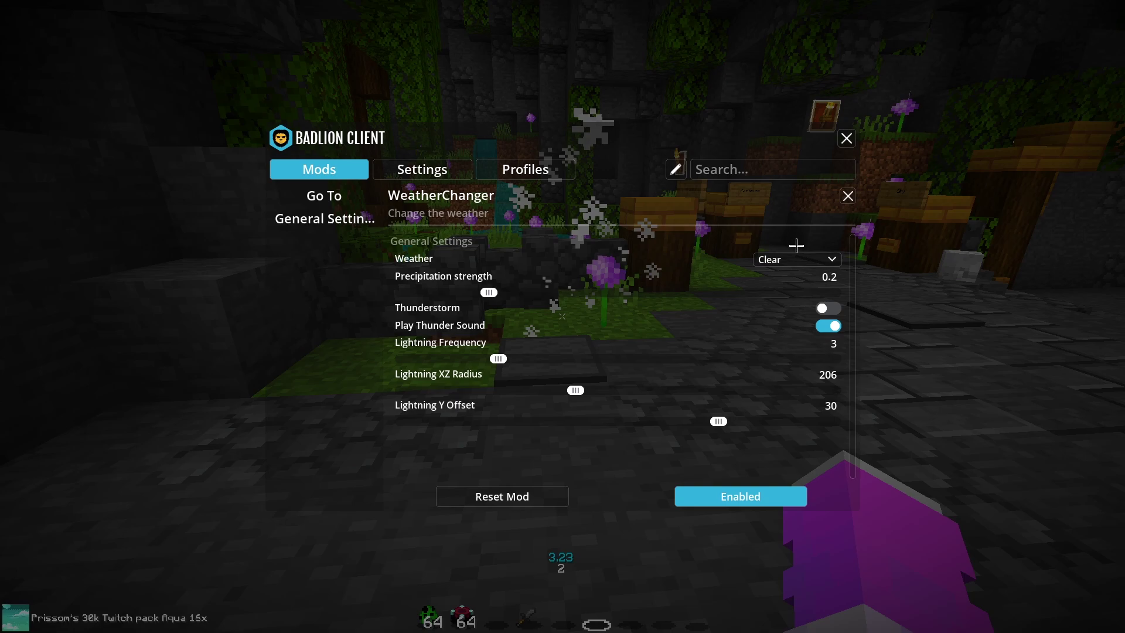
left_click(798, 259)
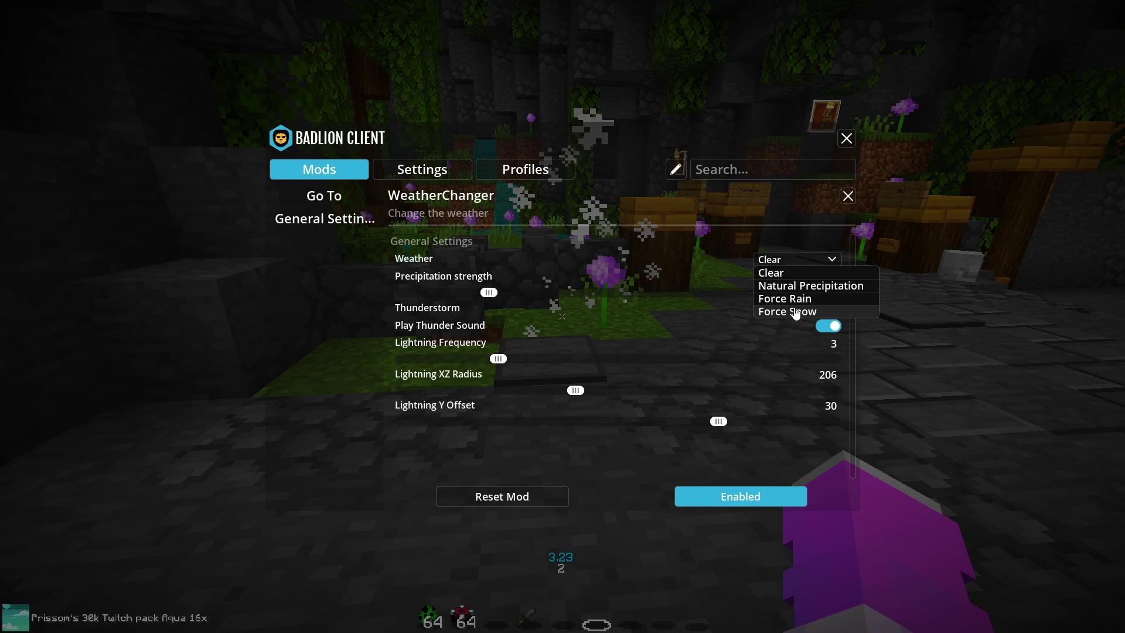
left_click(764, 238)
left_click(782, 263)
left_click(794, 235)
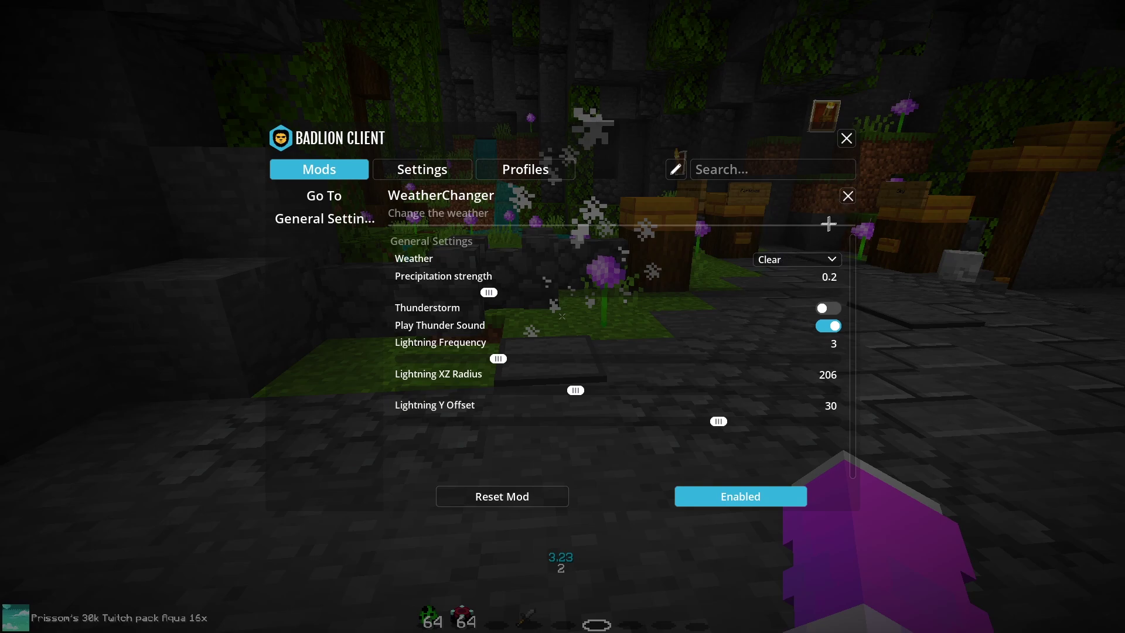
left_click(847, 202)
- Search the mod list for "pa" and open the Particles mod to view its multiplier, sharpness and criticals options
scroll(635, 384, "up", 2)
scroll(744, 252, "down", 2)
type("pa")
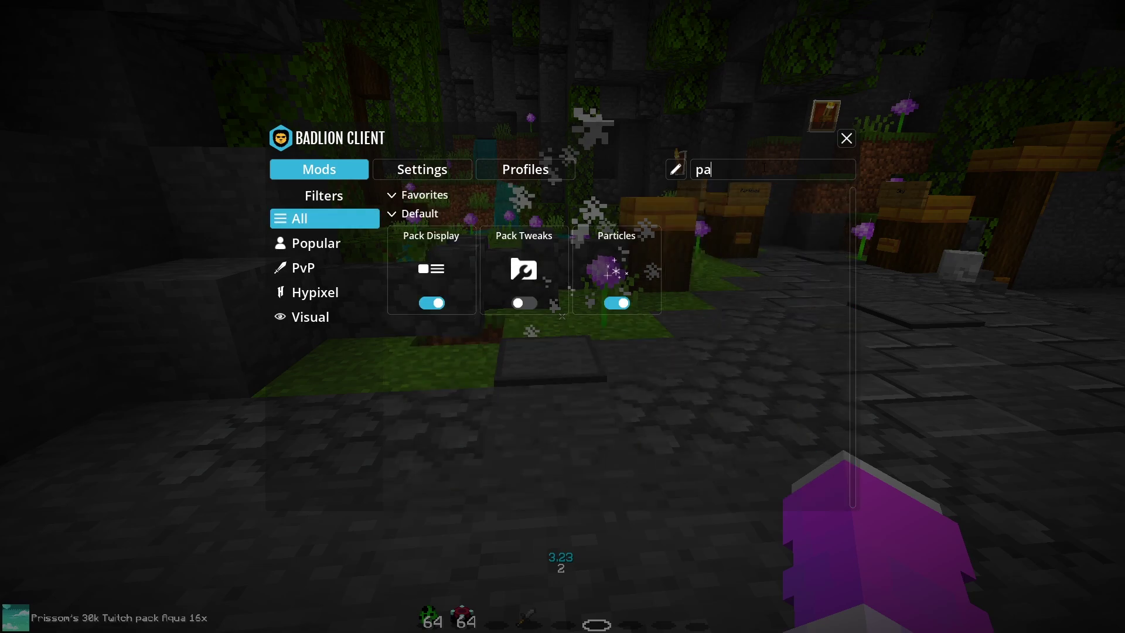
left_click(624, 267)
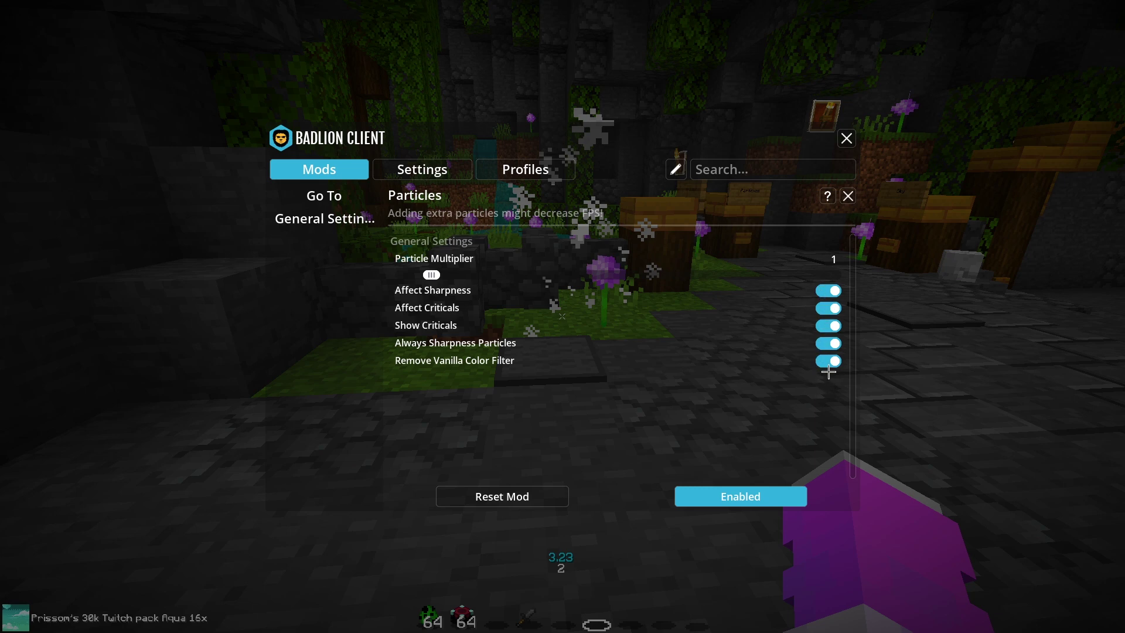
- Return to the game, spawn a creeper and hit it with the stone sword to demonstrate the particles
key("Escape")
key("1")
right_click(562, 315)
scroll(562, 316, "down", 3)
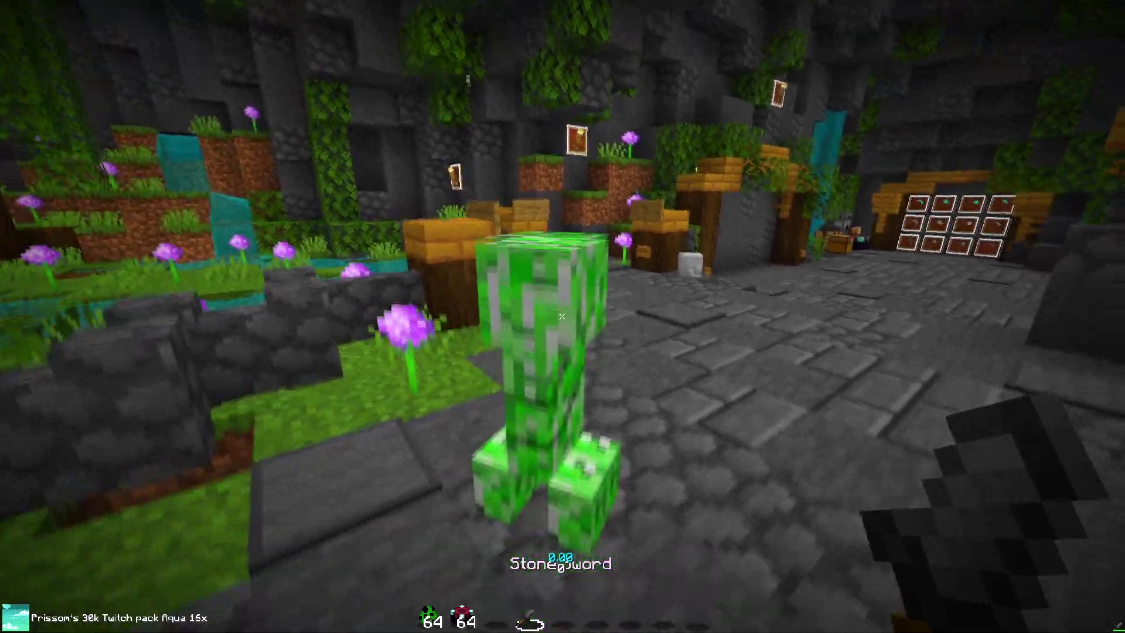
left_click(562, 317)
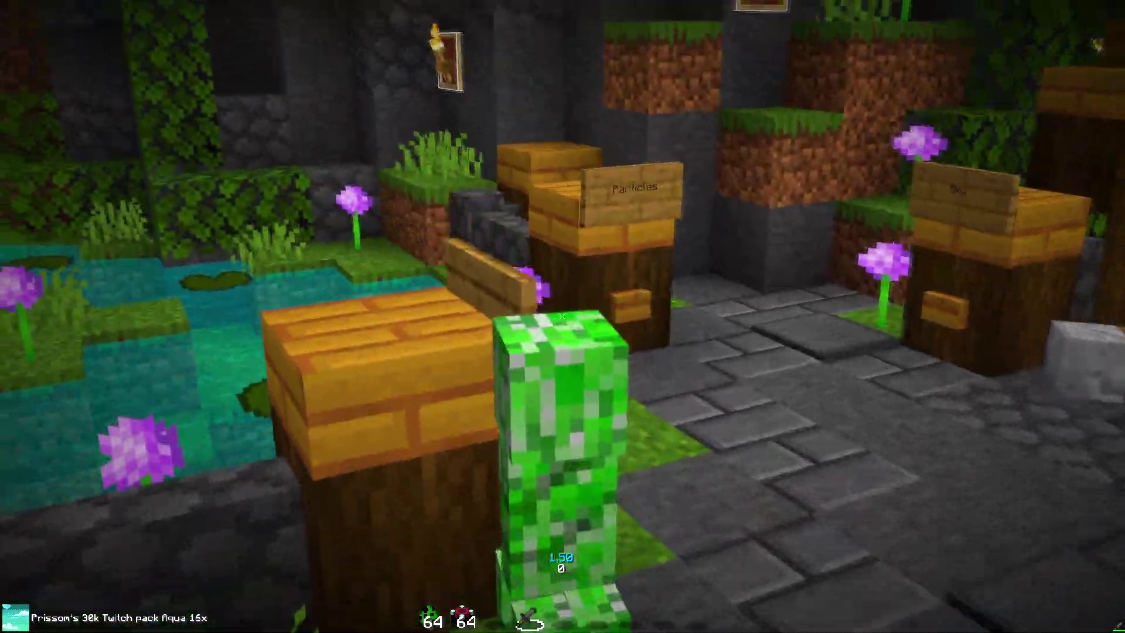
left_click(562, 317)
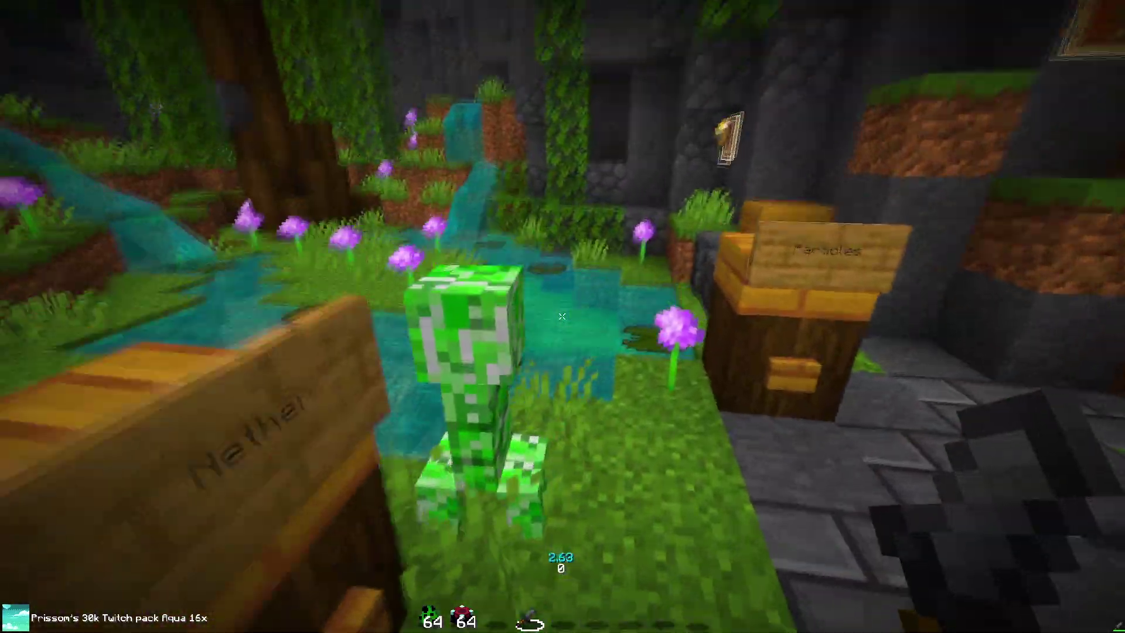
left_click(563, 317)
- Spawn another creeper and attack it with the stone sword to show the hit particles again
key("1")
right_click(563, 317)
key("4")
left_click(562, 316)
left_click(563, 317)
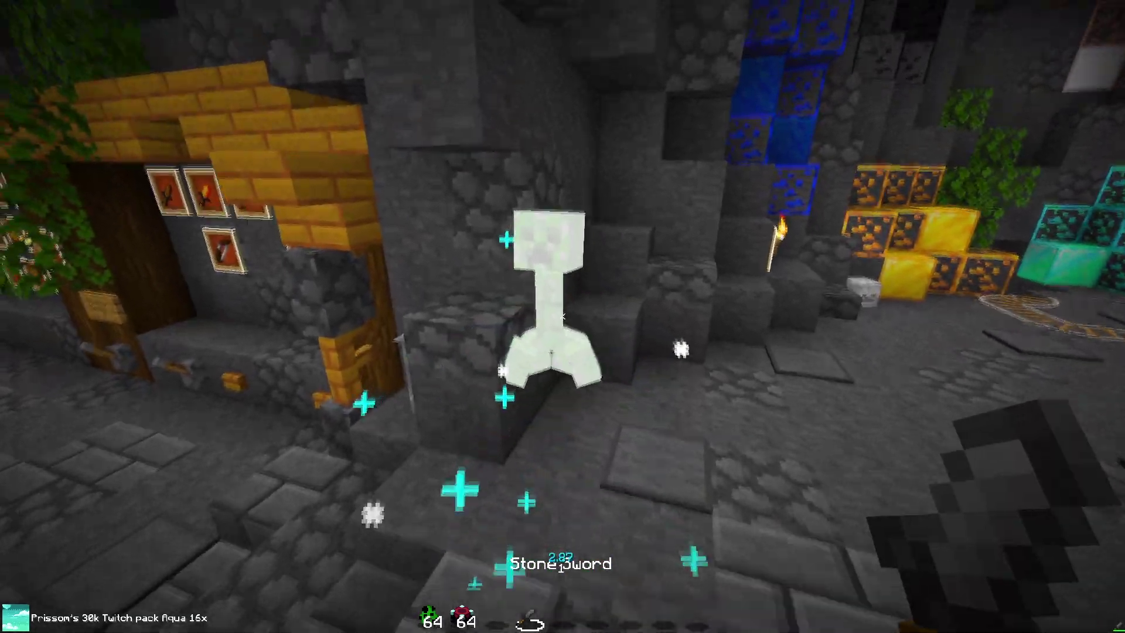
- Spawn two more creepers around the cave and hit each with the stone sword to demonstrate the sharpness and critical particles
key("Shift_R")
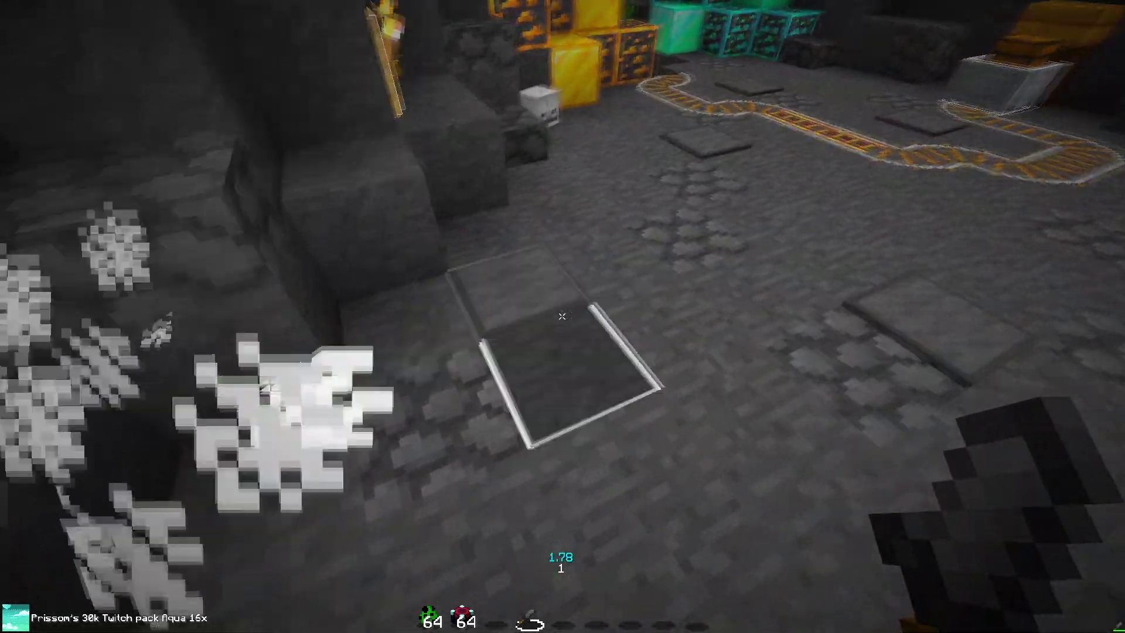
key("1")
right_click(563, 316)
key("4")
left_click(562, 316)
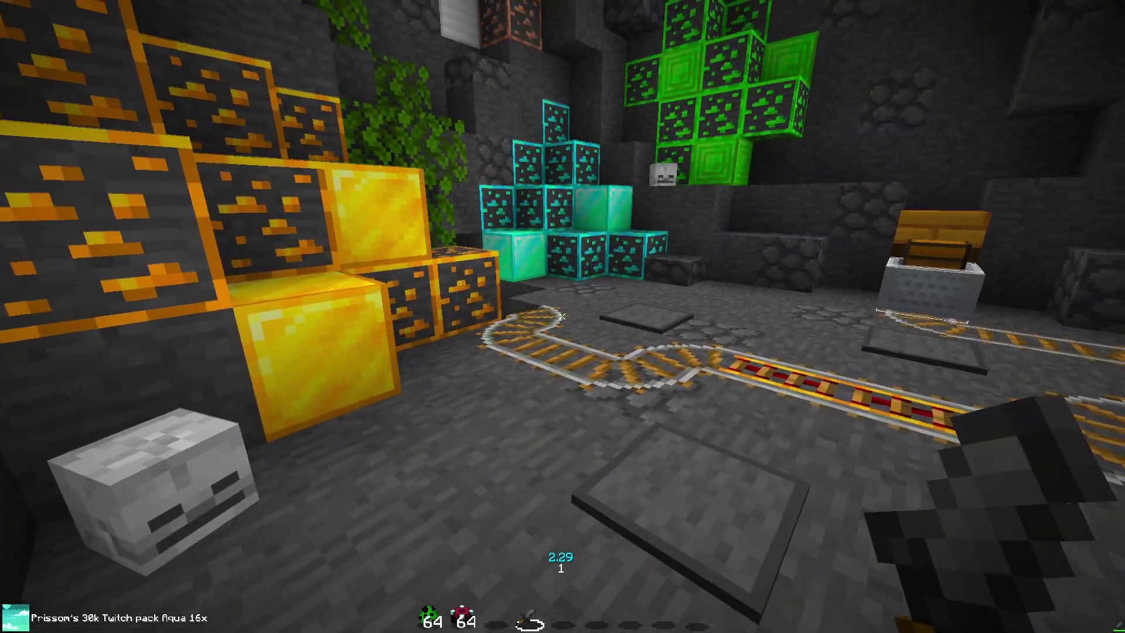
key("Shift_R")
key("Escape")
key("1")
right_click(562, 317)
key("4")
left_click(562, 316)
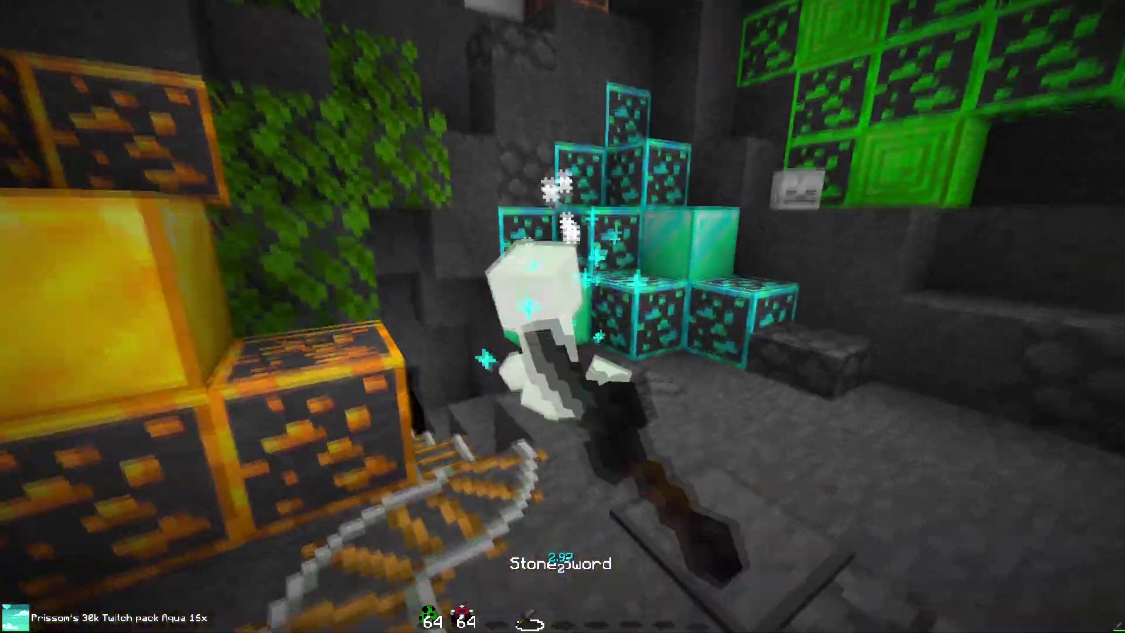
- Show the character's skin and nametag in third-person view and return to first person facing the cave path
key("F5")
key("F5")
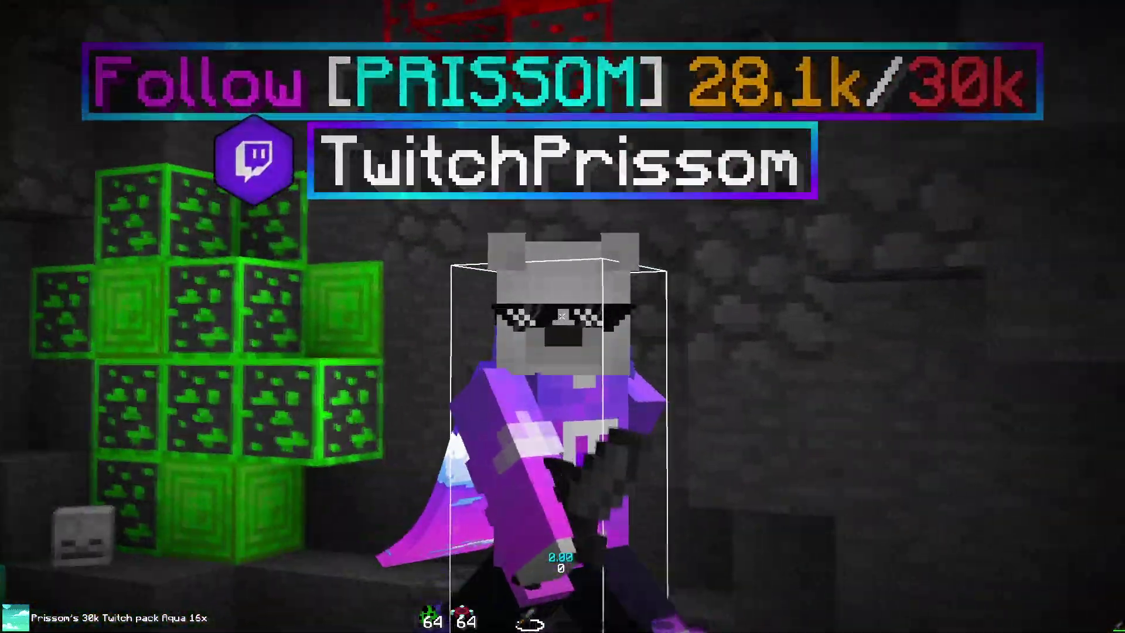
key("F5")
key("F5")
key("F5")
key("F5")
key("w")
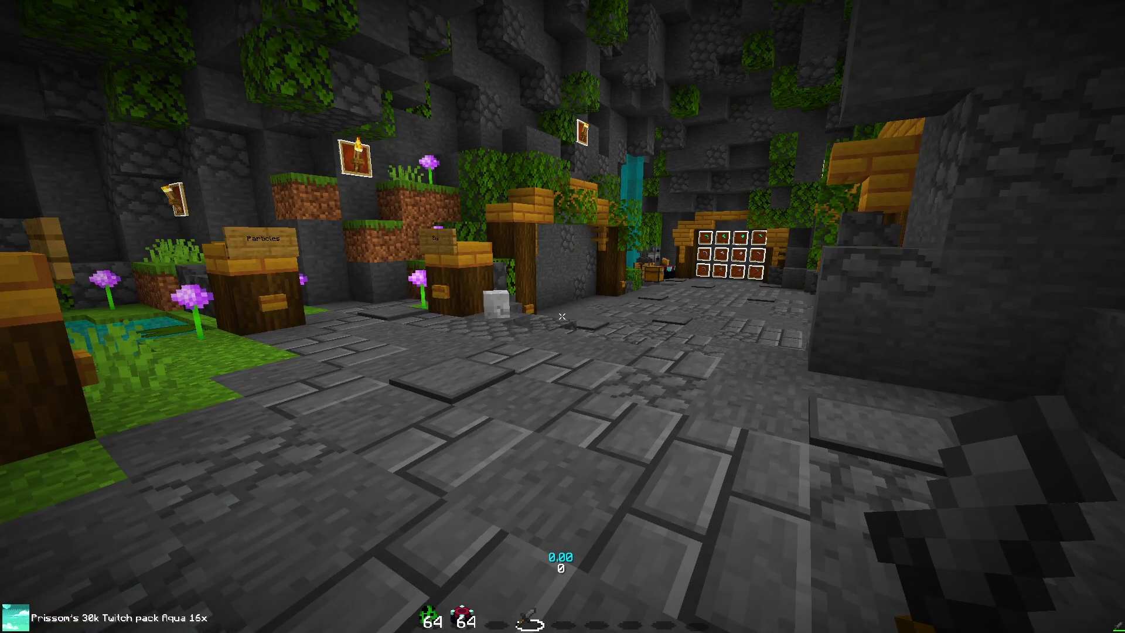
key("a")
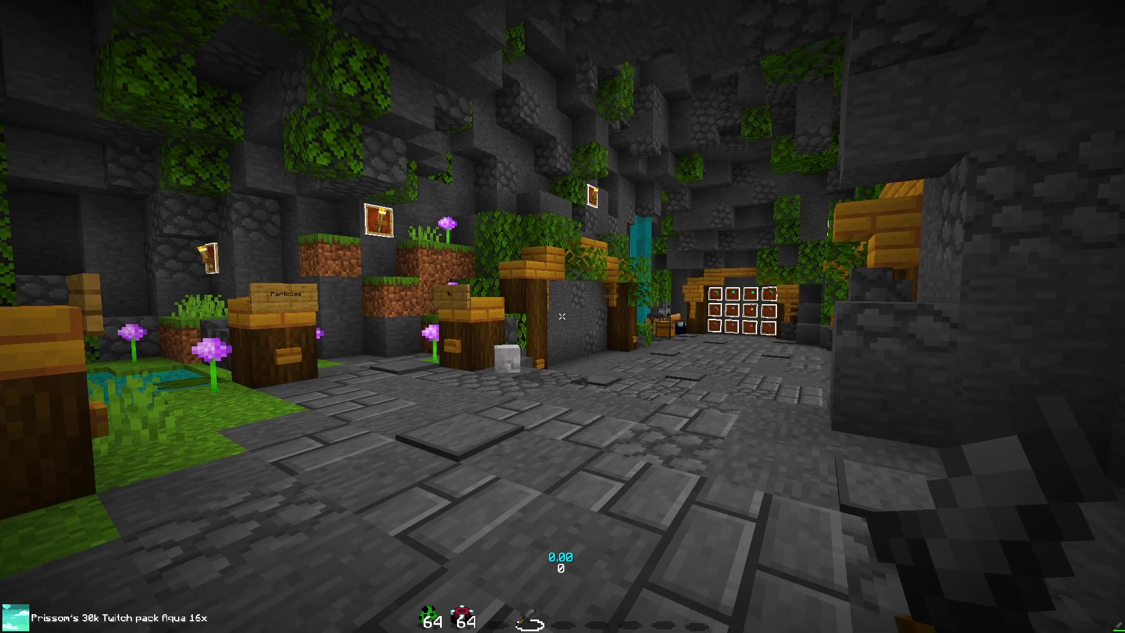
- Open the HD Skins list from the Badlion Insider settings and activate a different approved skin
key("Escape")
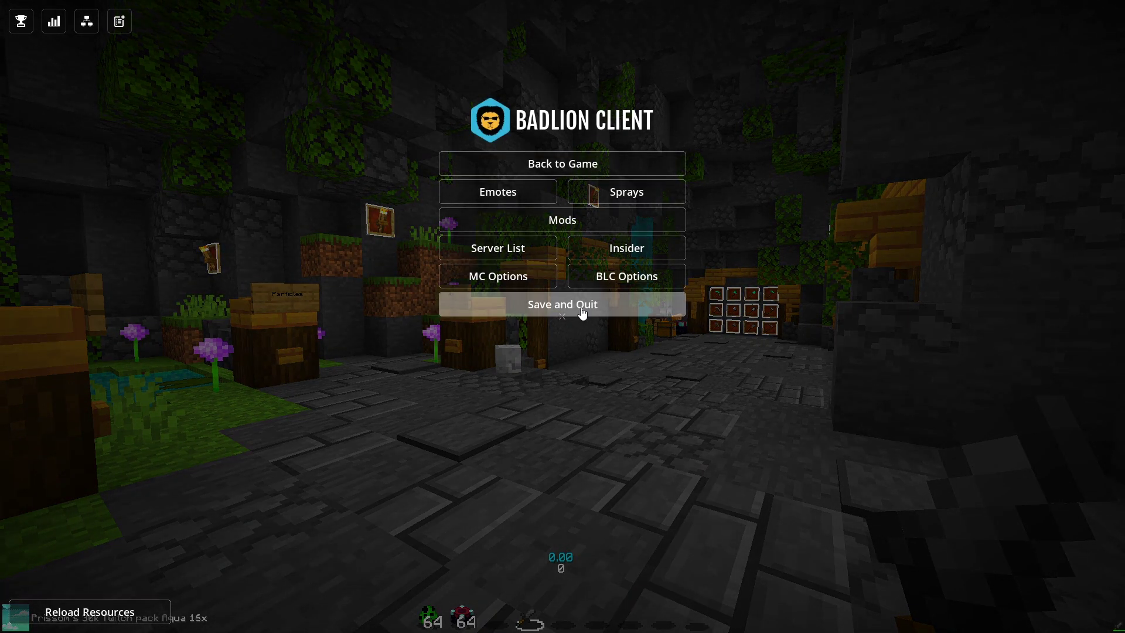
left_click(616, 249)
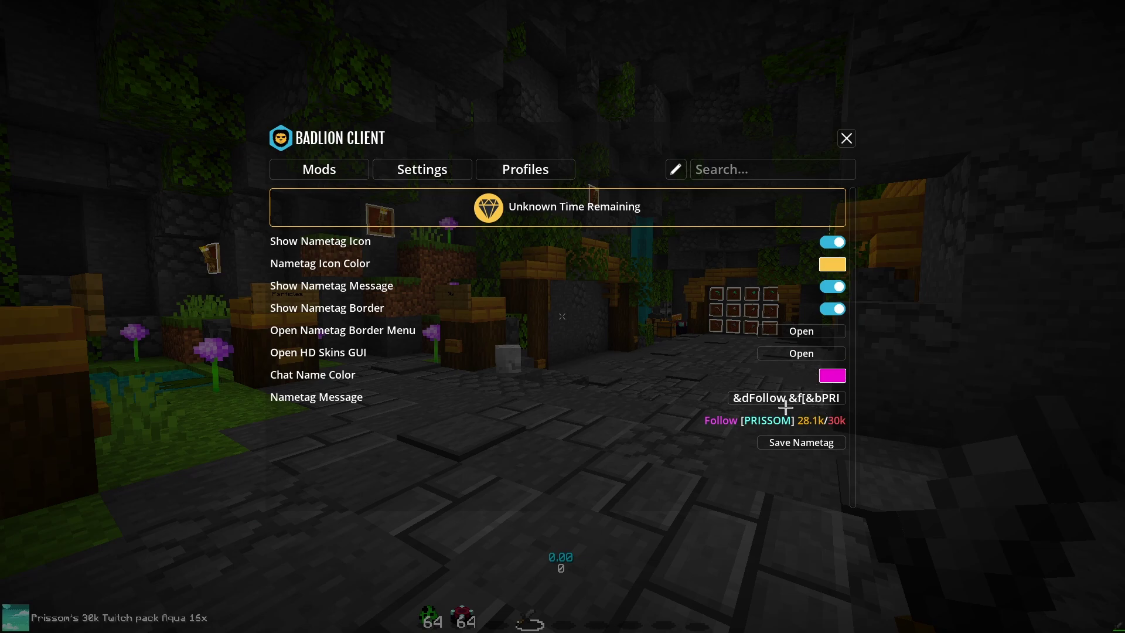
left_click(831, 358)
scroll(462, 324, "down", 5)
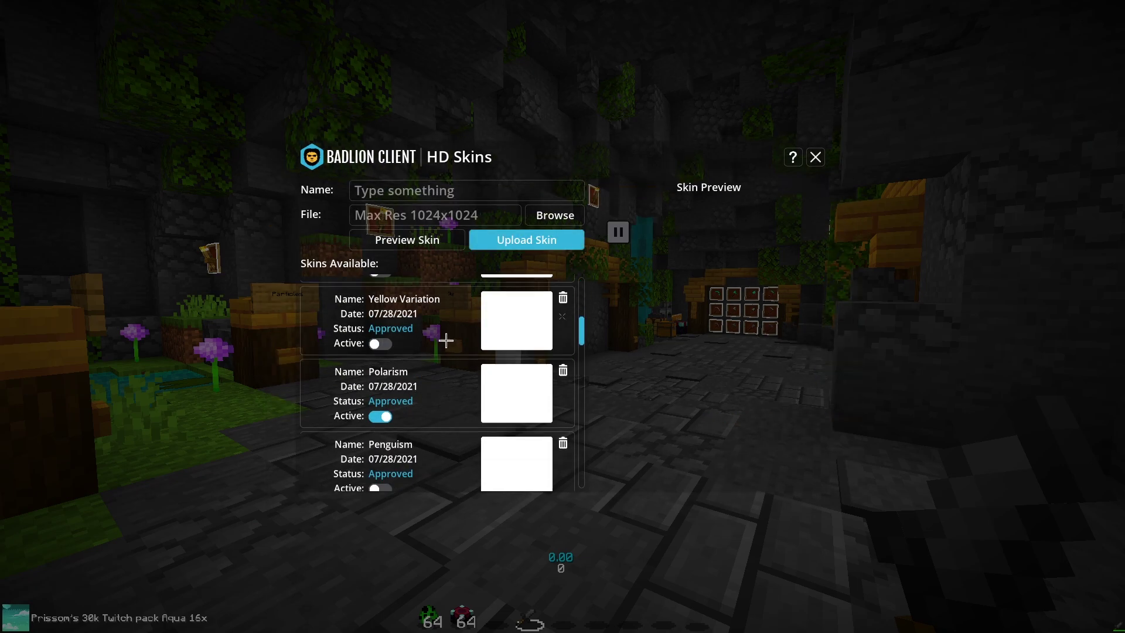
scroll(441, 360, "down", 2)
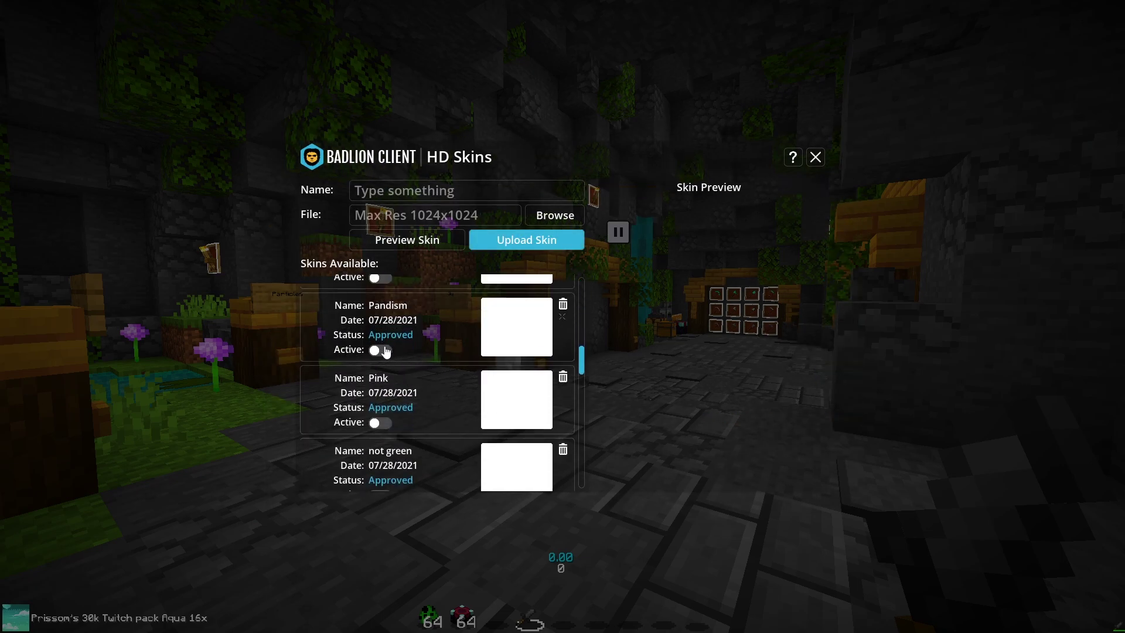
scroll(385, 351, "down", 4)
left_click(384, 430)
- Return to the game and inspect the newly activated skin from behind and in front in third-person view
key("Escape")
key("F5")
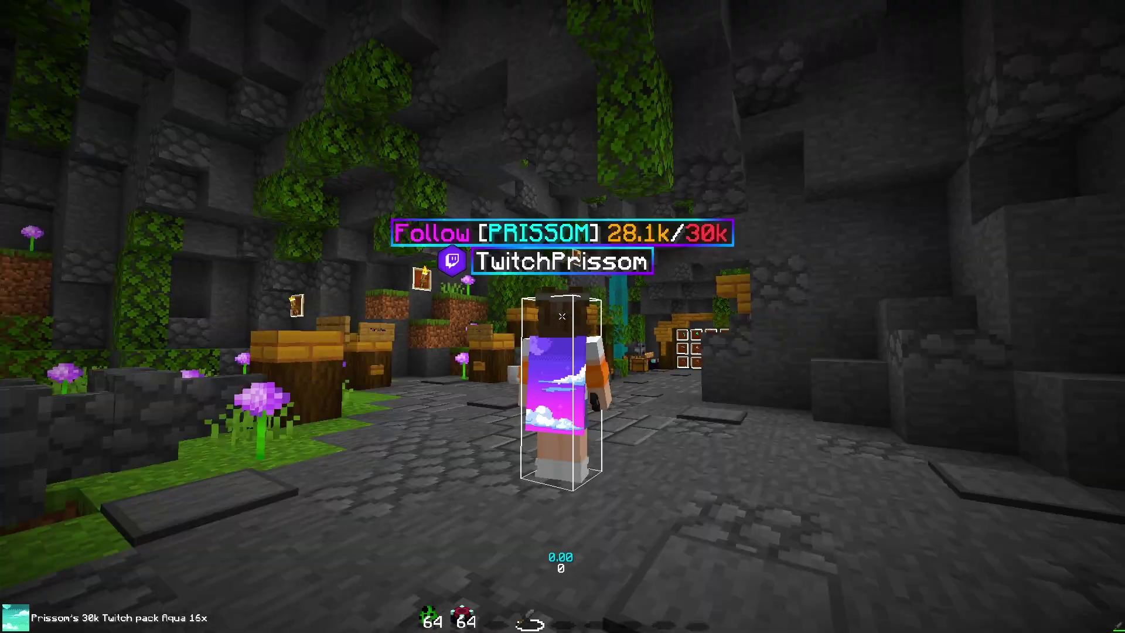
key("F5")
key("F5")
key("F5")
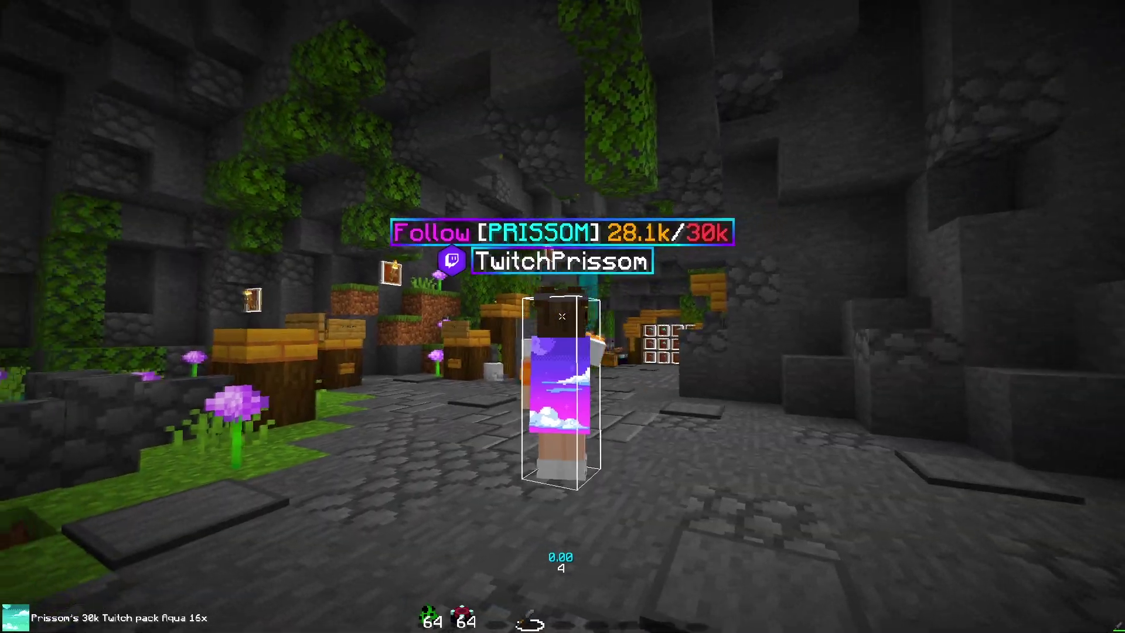
key("F5")
key("F5")
key("F5")
- Open the Nametag Border settings to view the colour mode, animation speed, direction, segment width and border colours
key("F5")
key("F5")
key("Shift_R")
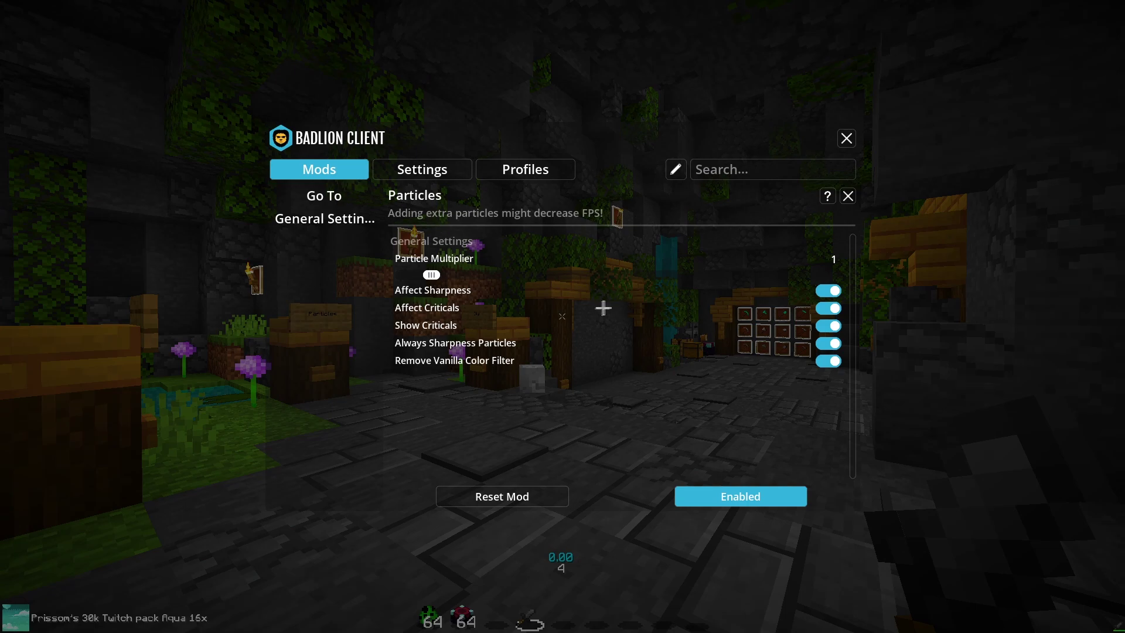
key("Escape")
key("F5")
key("F5")
left_click(562, 316)
key("Escape")
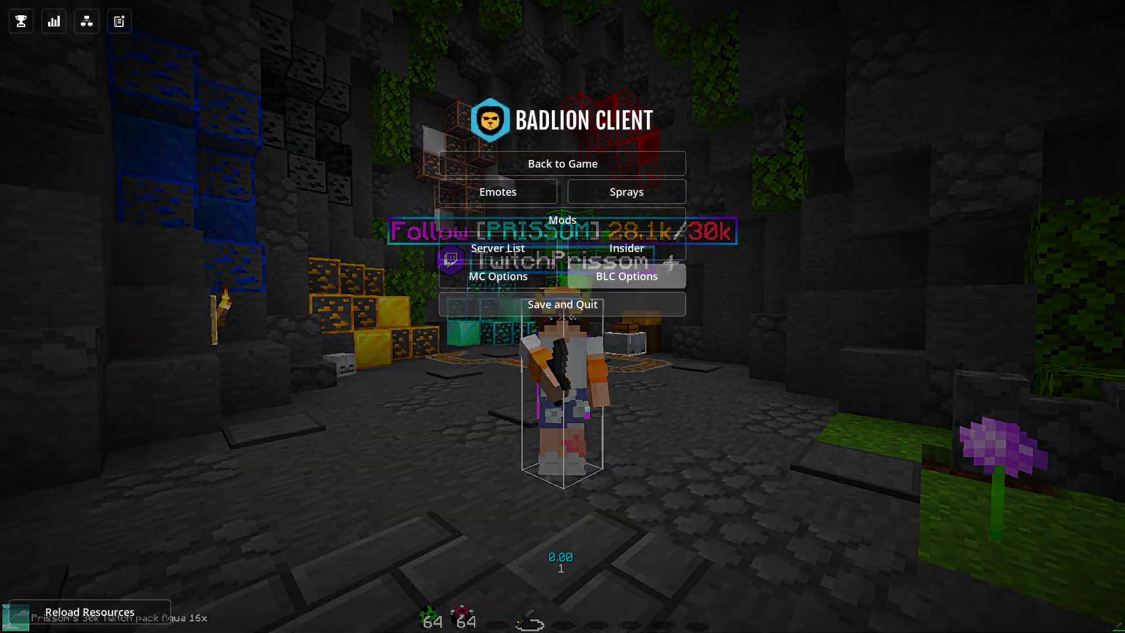
left_click(665, 271)
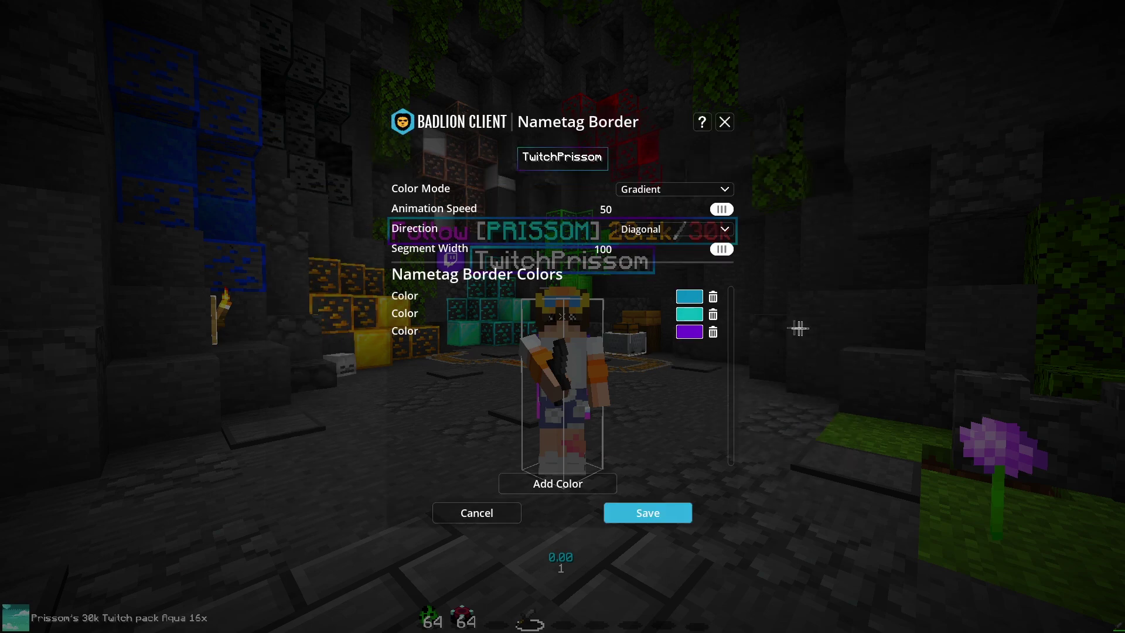
key("Escape")
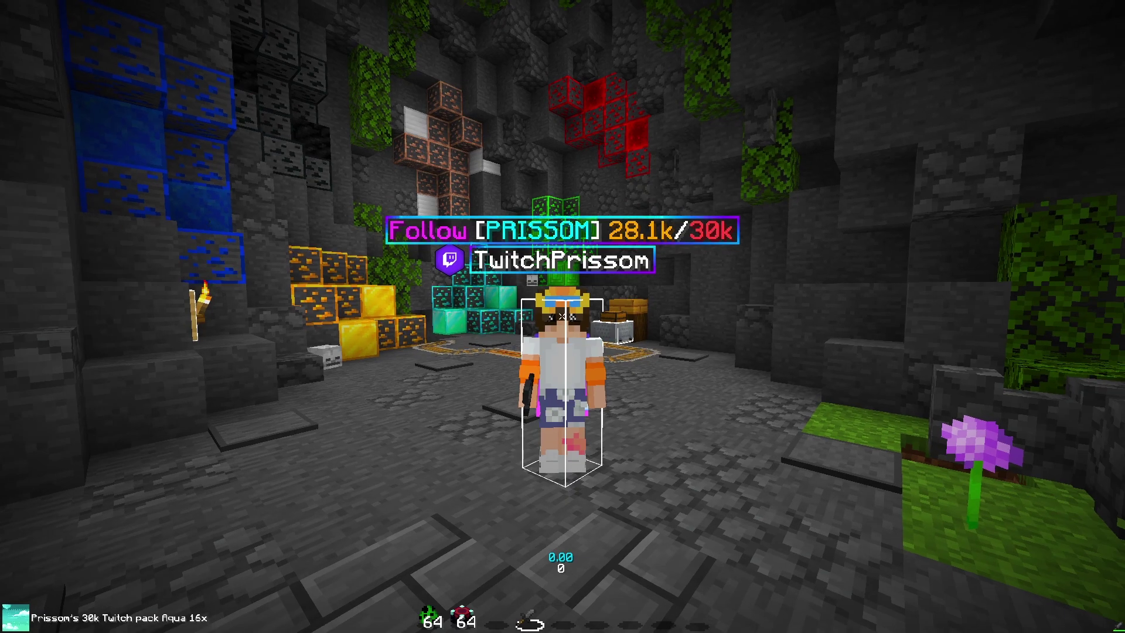
- Zoom in on the character's nametag and border, and bring up the full Badlion mod list briefly before closing it
key("c")
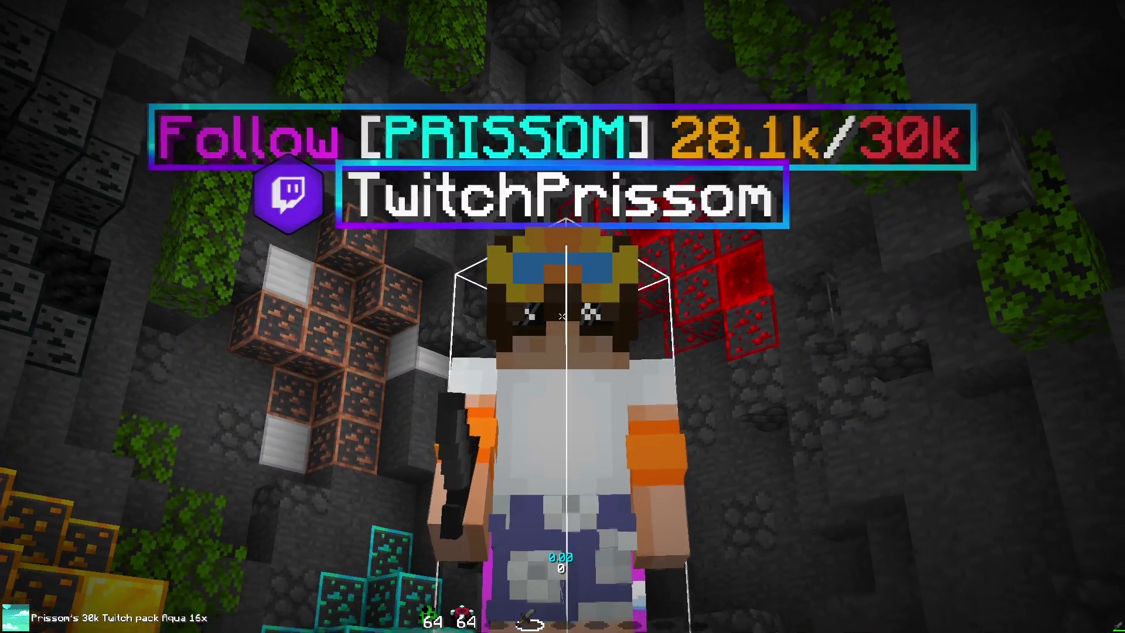
key("F5")
key("Shift_R")
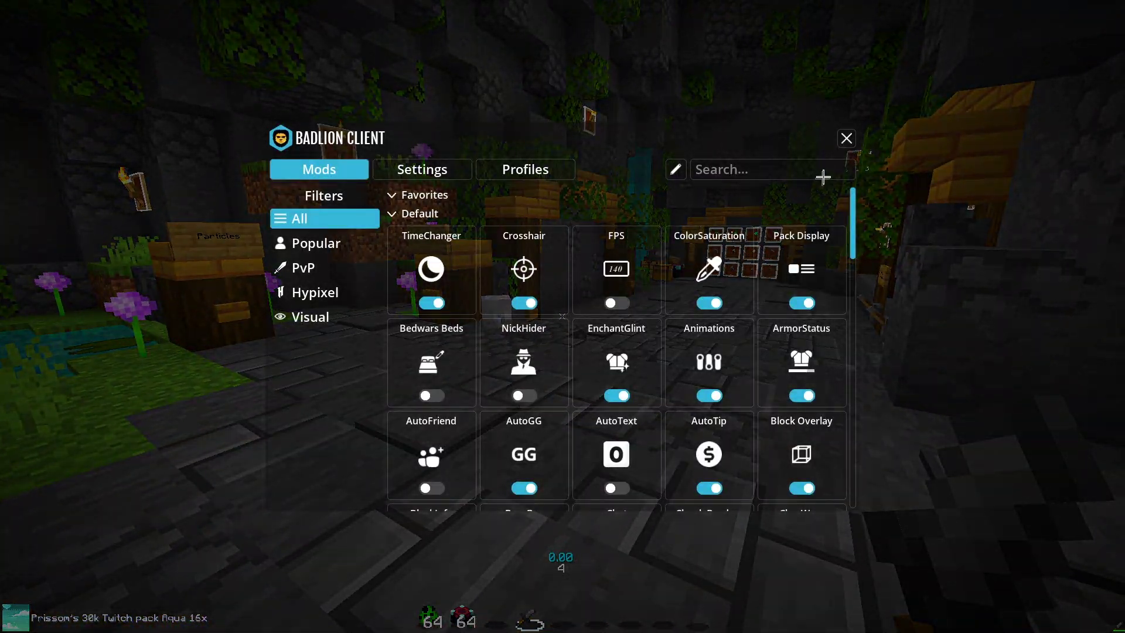
left_click(846, 141)
key("Escape")
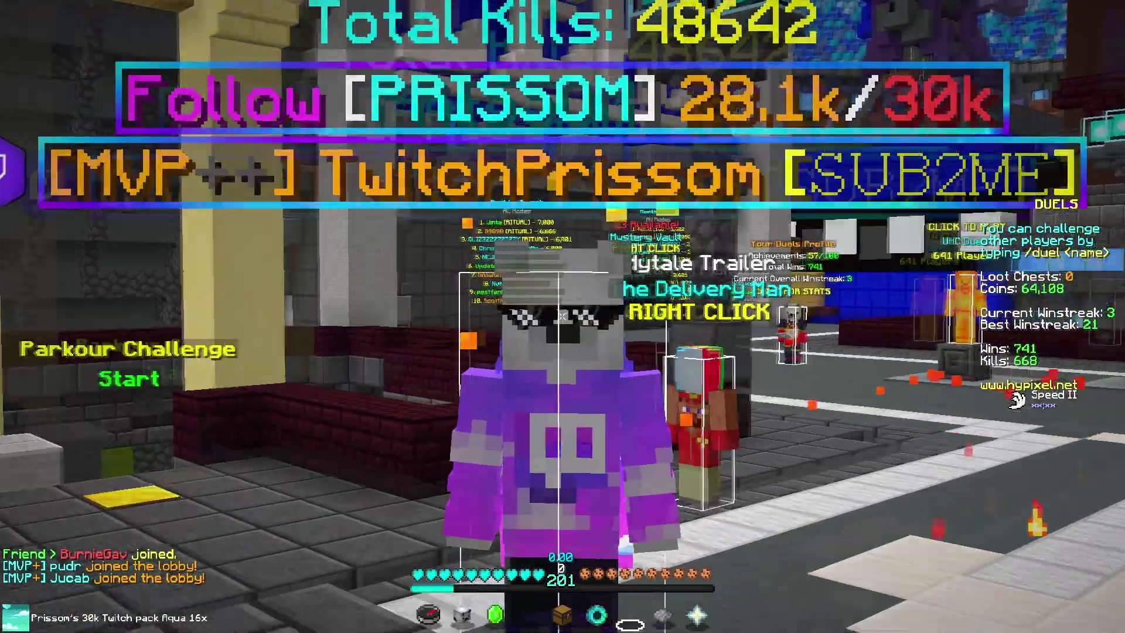
- From the Duels lobby, open the game's Controls options and look through the key bindings
key("Escape")
key("Escape")
key("Escape")
left_click(498, 277)
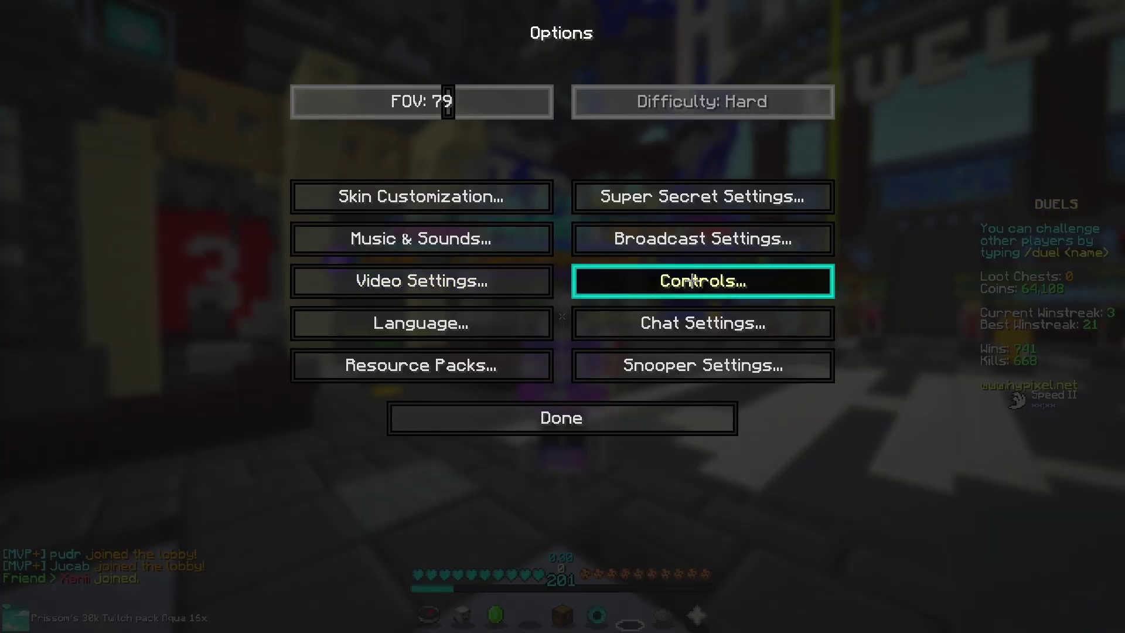
left_click(695, 281)
scroll(741, 269, "down", 10)
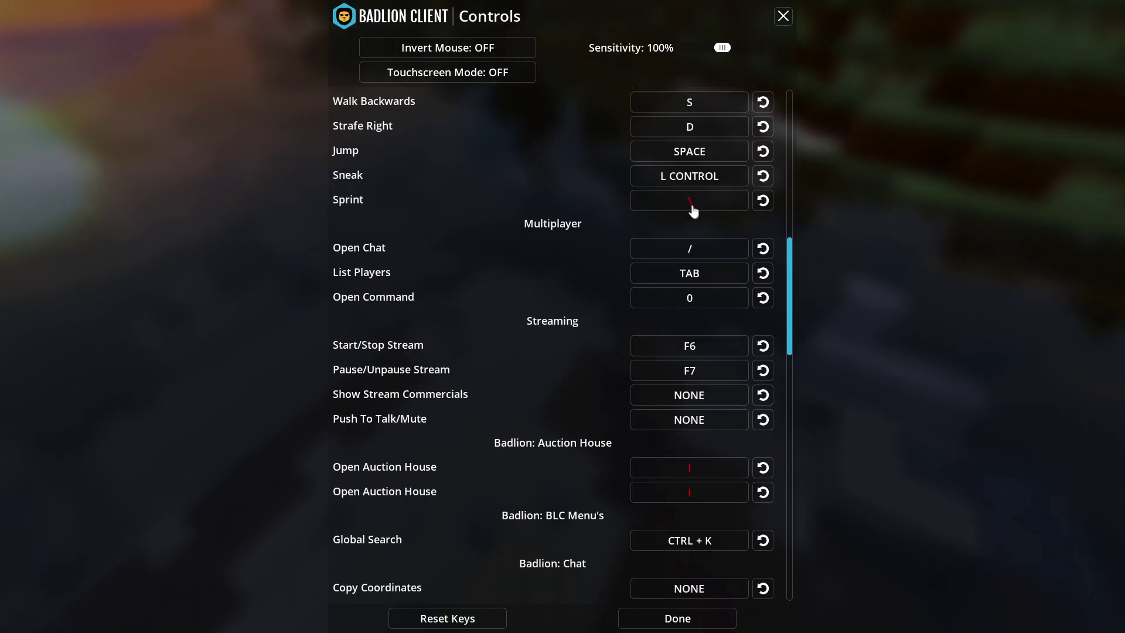
scroll(703, 258, "down", 15)
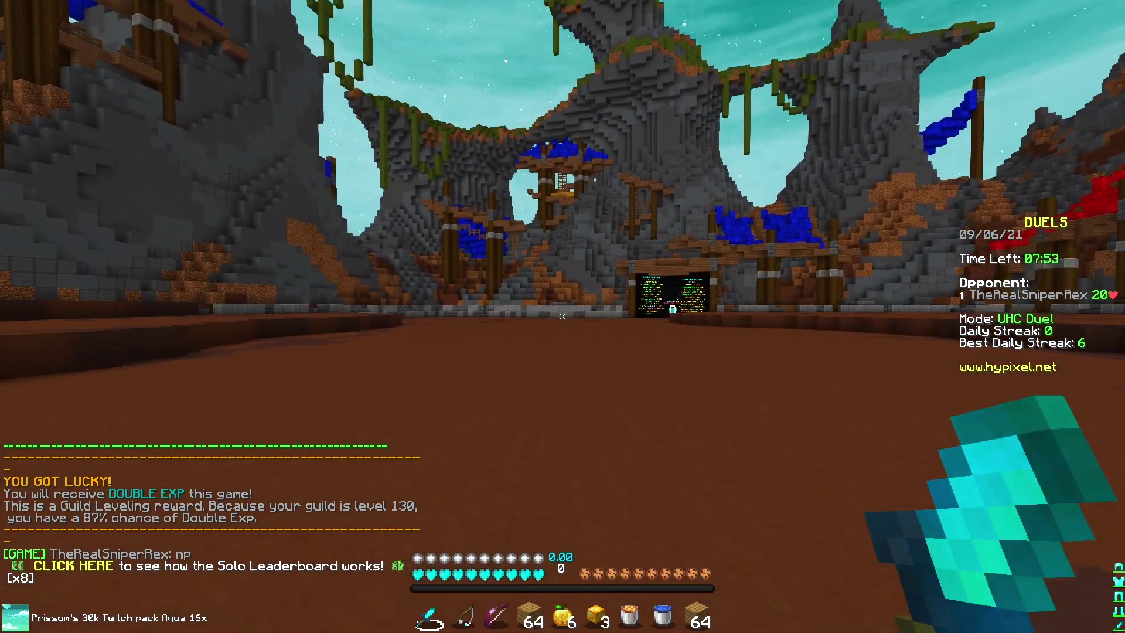
- Show the character in third-person view in the UHC Duel arena and return to first person
key("F5")
key("F5")
left_click(562, 317)
key("F5")
left_click(562, 316)
- Open the Video Settings and review the main options, Animations and Details pages
key("Escape")
left_click(500, 279)
left_click(472, 270)
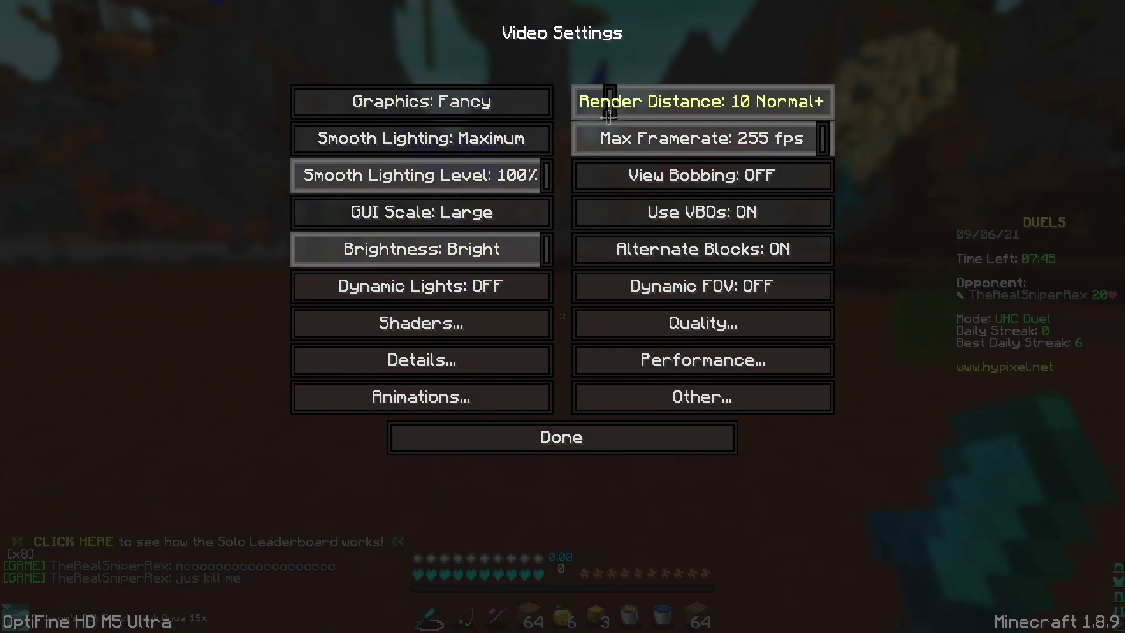
left_click(502, 396)
left_click(619, 447)
left_click(420, 360)
left_click(578, 437)
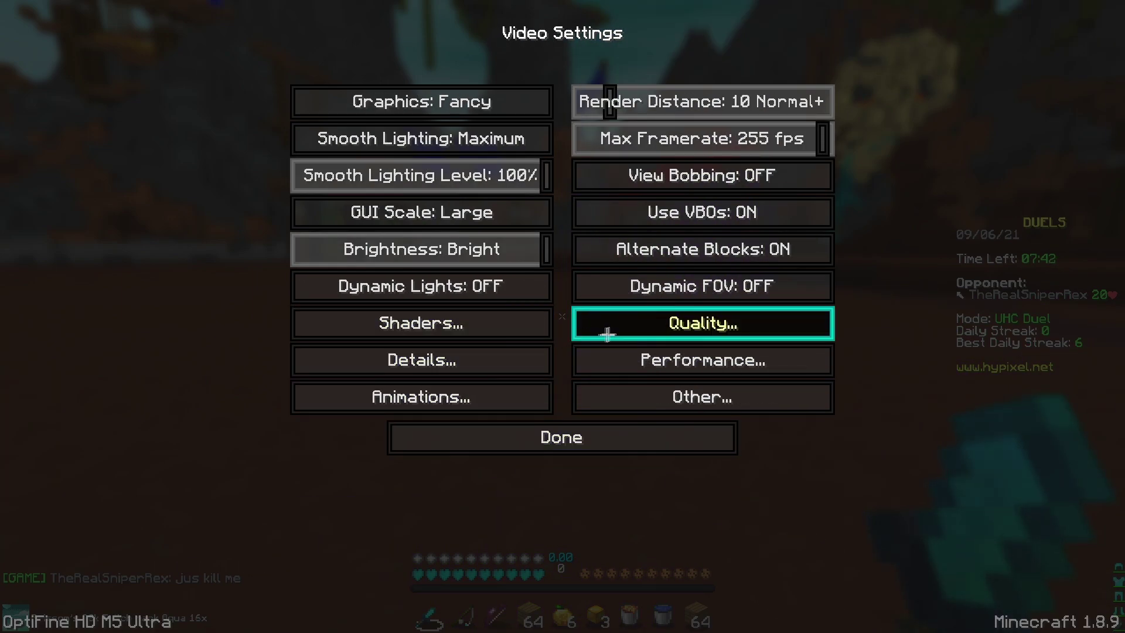
- Review the Quality, Performance and Other pages of the Video Settings
left_click(605, 326)
left_click(620, 424)
left_click(683, 362)
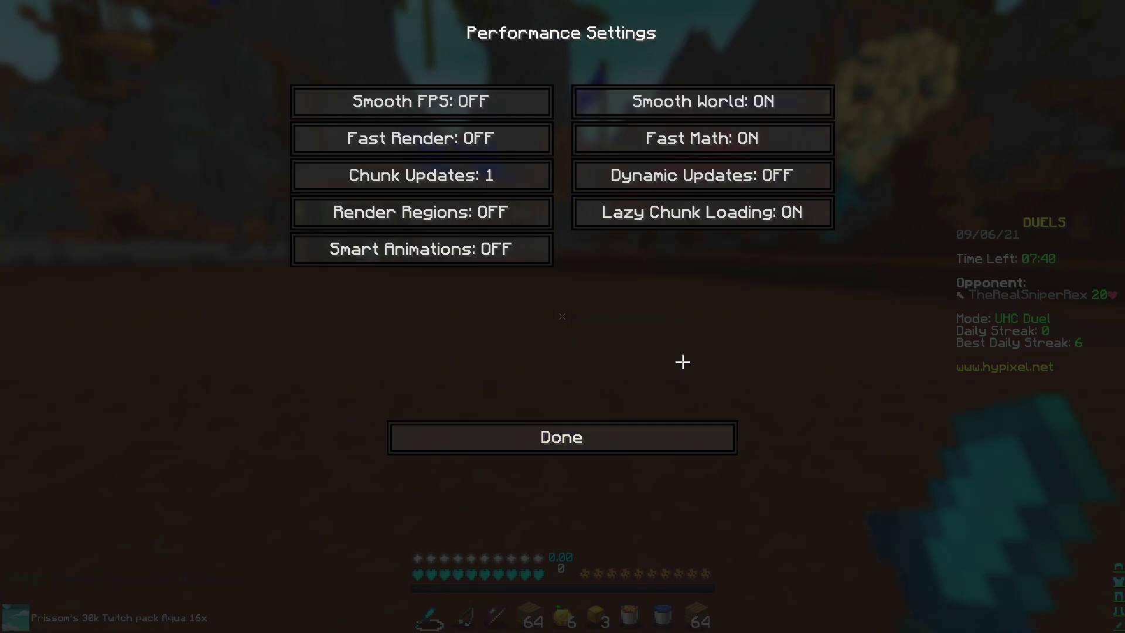
left_click(660, 429)
left_click(688, 390)
left_click(673, 432)
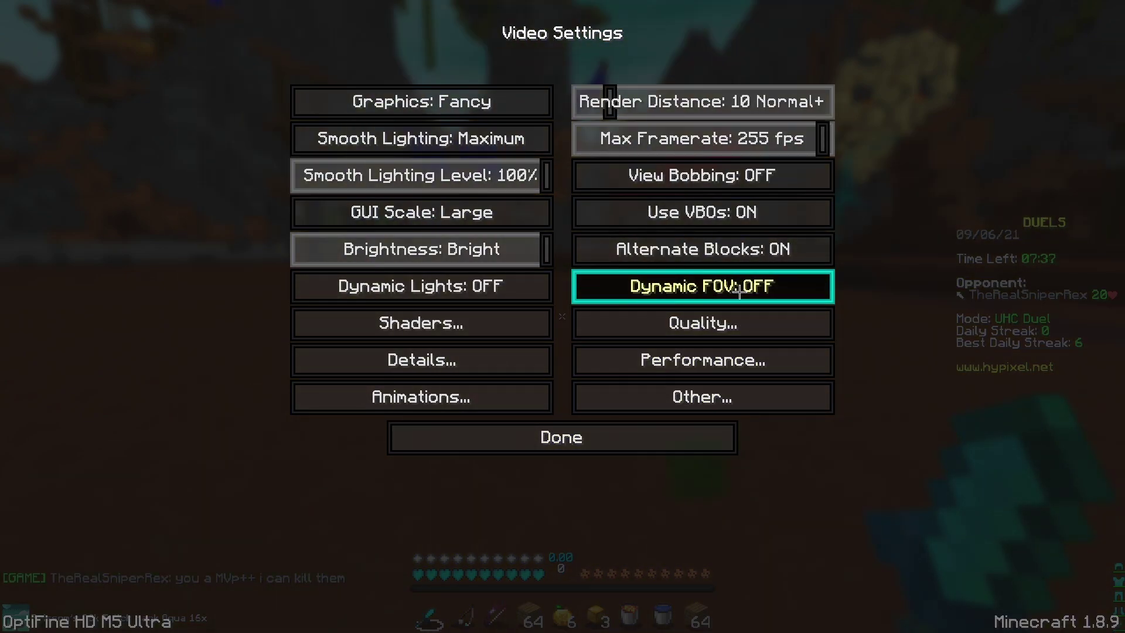
left_click(737, 315)
left_click(698, 442)
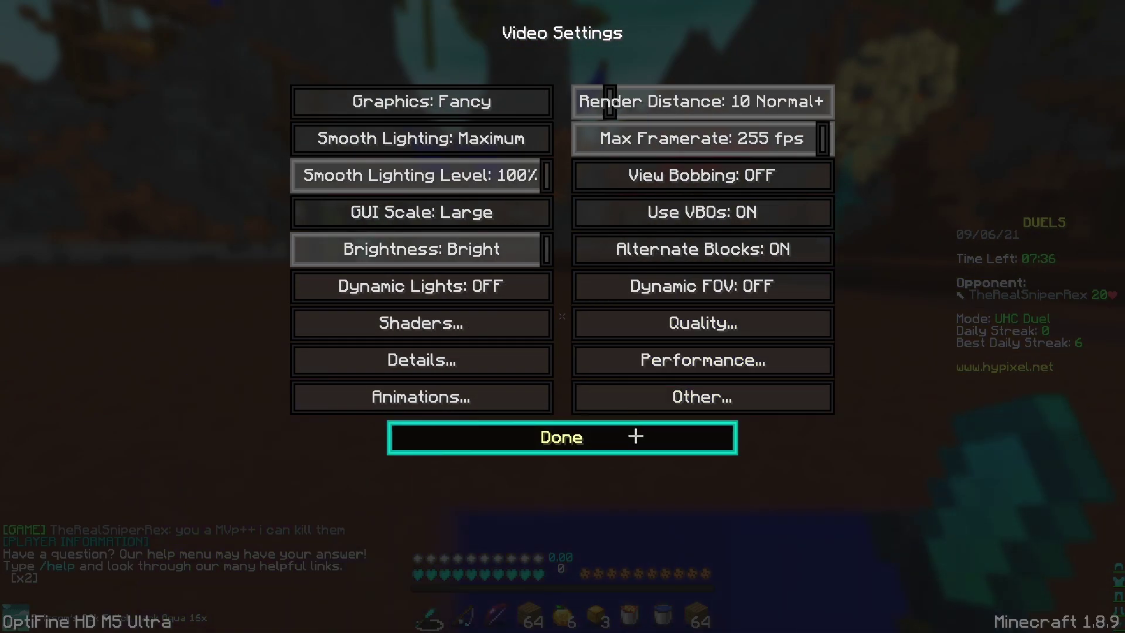
- Return to the UHC duel and engage the opponent with the fishing rod, a placed plank block and sword hits
key("Escape")
left_click(562, 316)
key("w")
key("2")
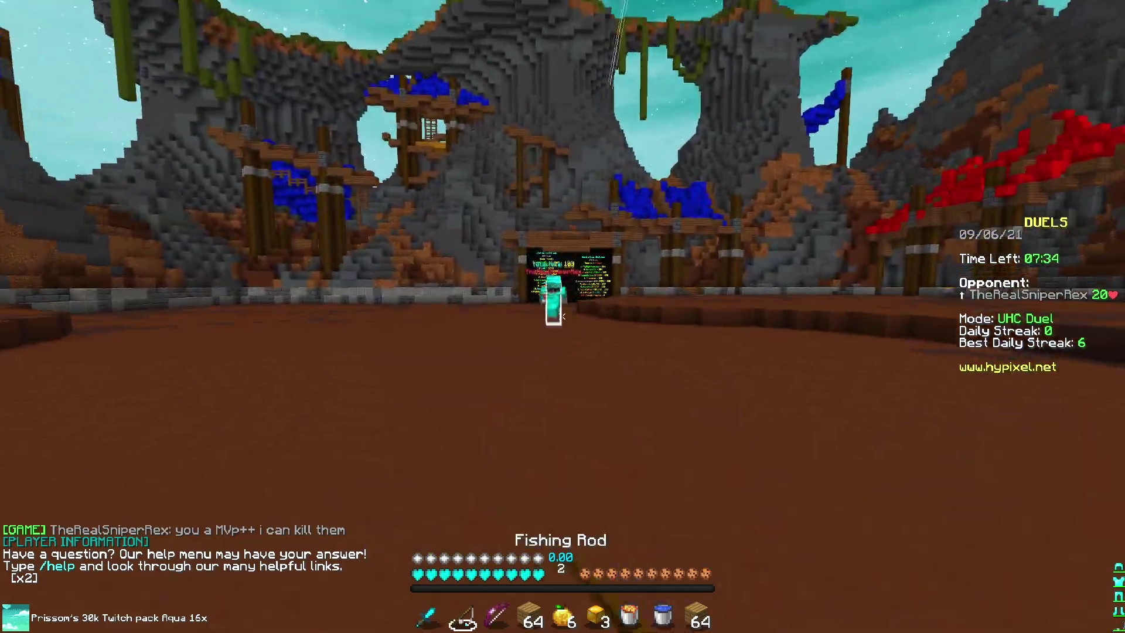
right_click(562, 316)
key("4")
right_click(562, 316)
key("1")
left_click(562, 316)
left_click(562, 317)
left_click(562, 317)
left_click(562, 317)
- Alternate between fishing rod and diamond sword to finish off the duel opponent
key("2")
key("1")
left_click(562, 317)
key("2")
right_click(562, 317)
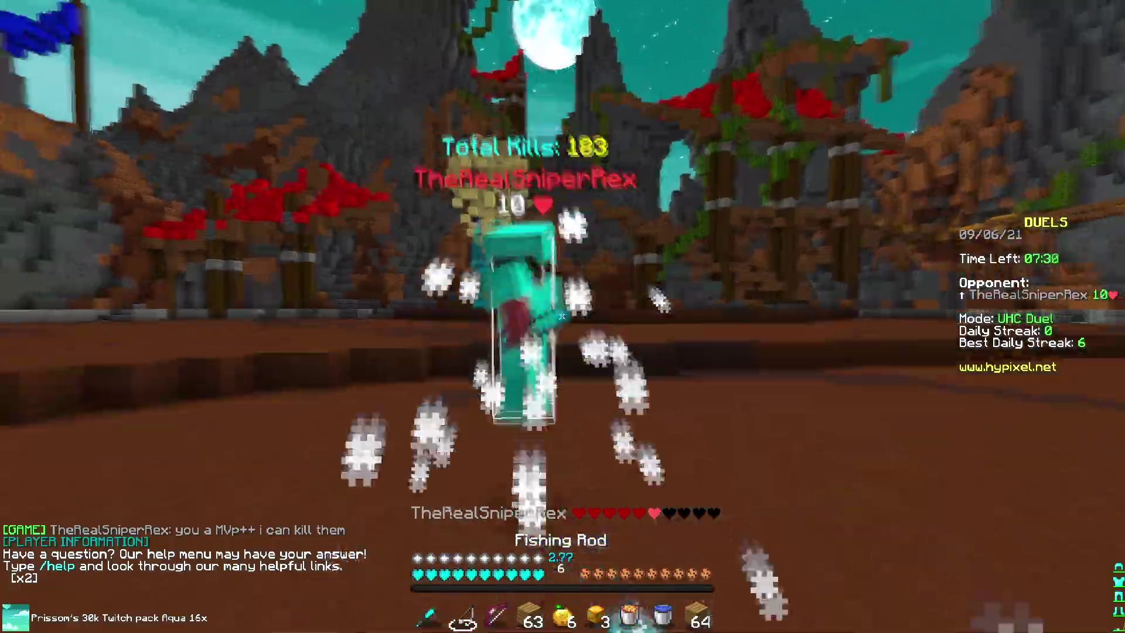
key("1")
left_click(562, 316)
left_click(562, 317)
left_click(563, 316)
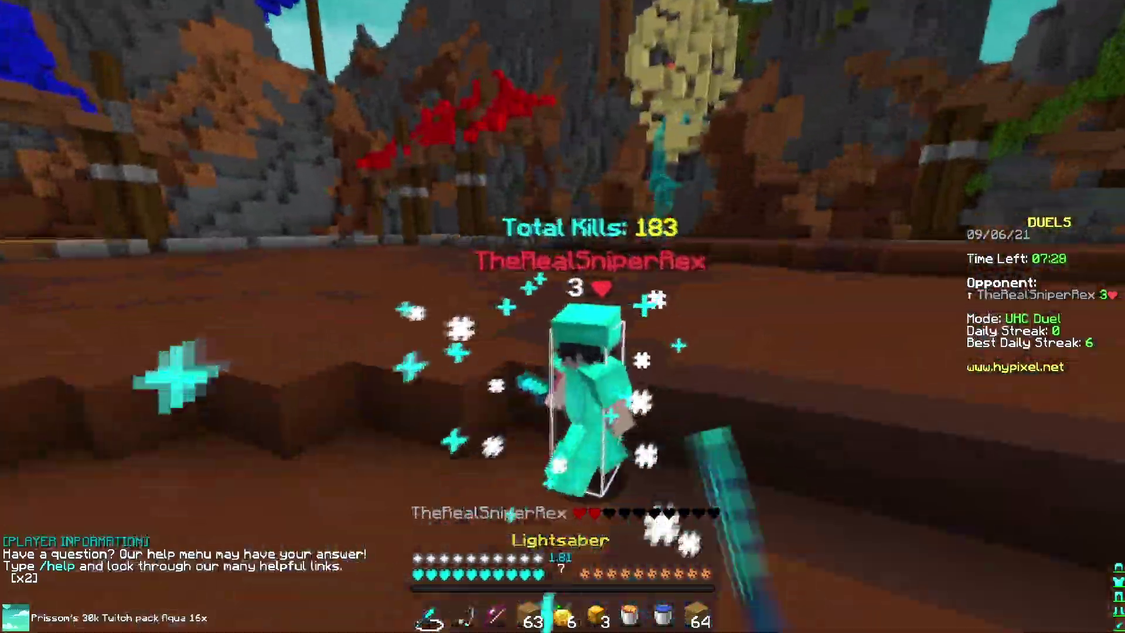
left_click(562, 317)
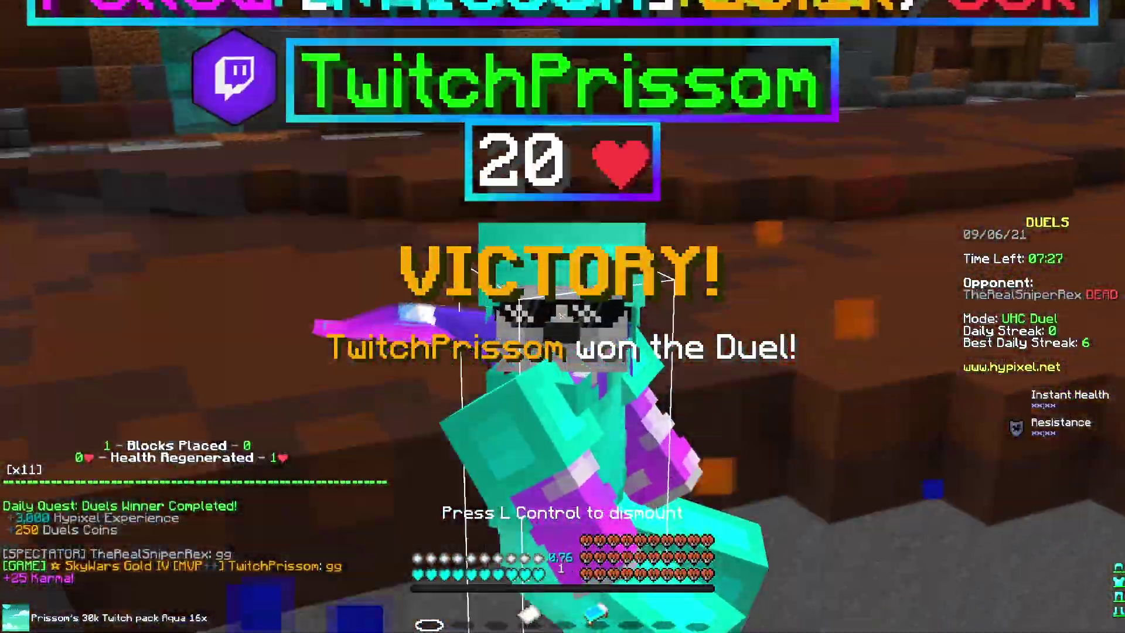
- View the character in third person at the end of the duel and zoom in on it
key("F5")
key("F5")
key("c")
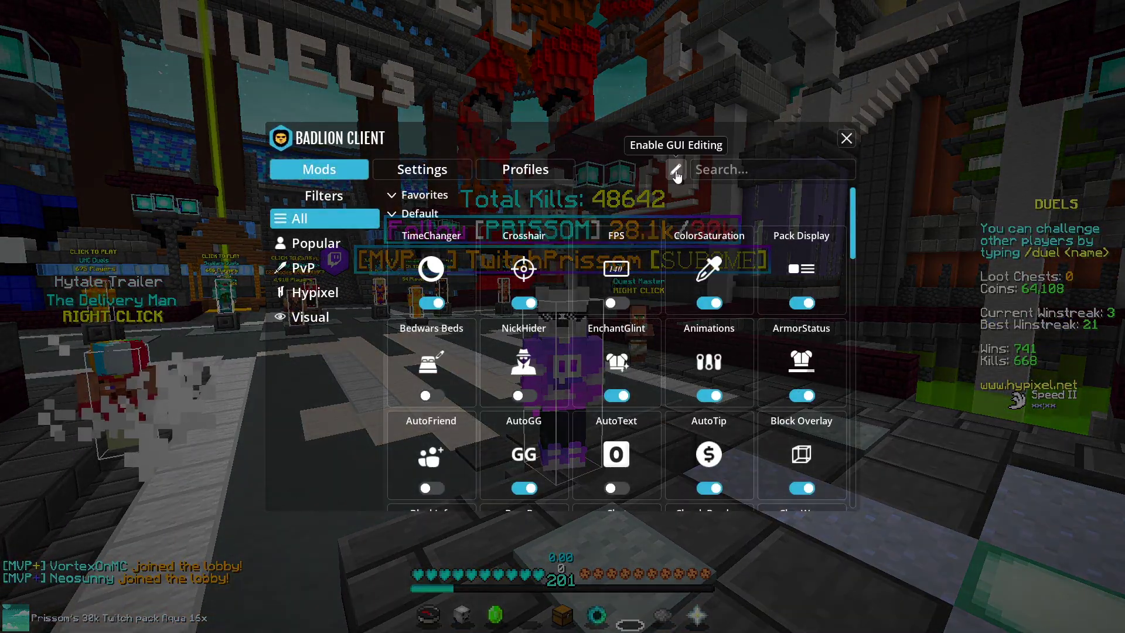
- Display the Badlion HUD layout editor in the Duels lobby and return to the game
left_click(676, 171)
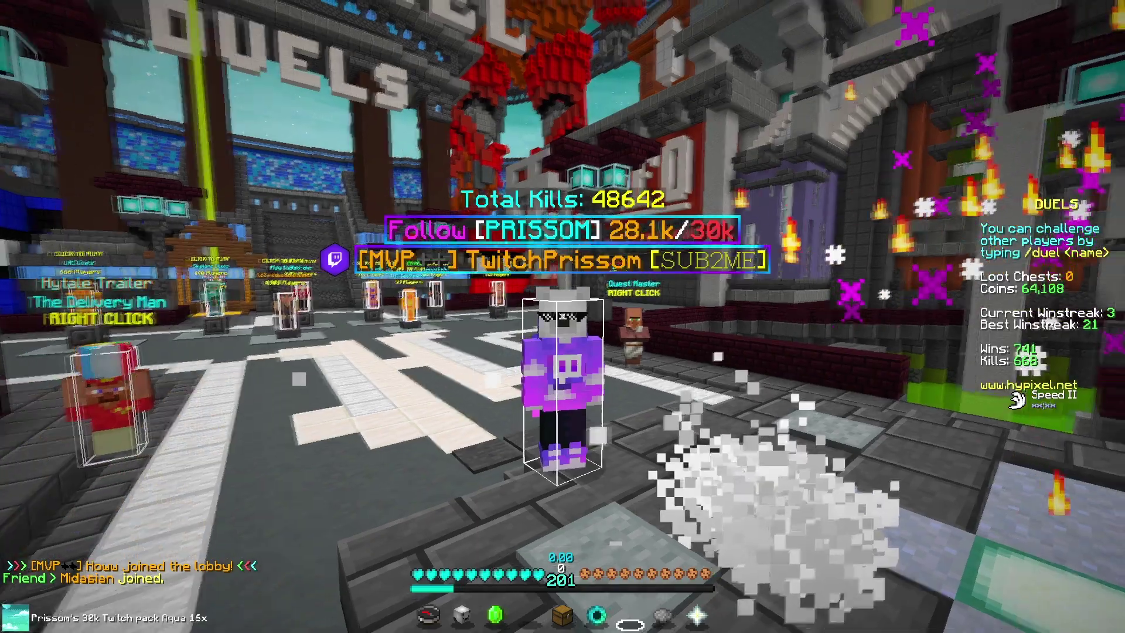
key("w")
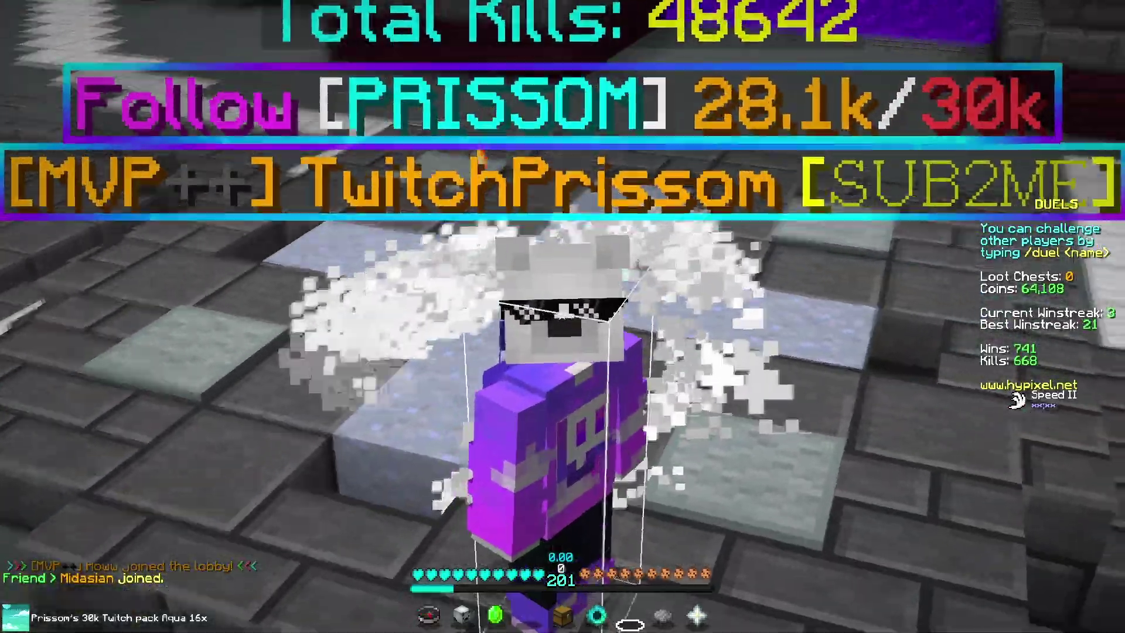